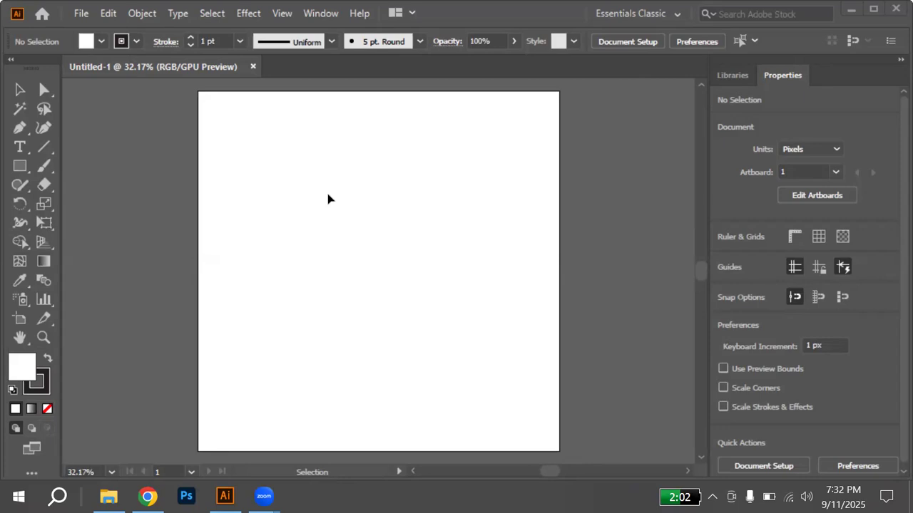
Confirm the Guides & Grid preferences with a gridline every 60 px and 2 subdivisions
click(110, 16)
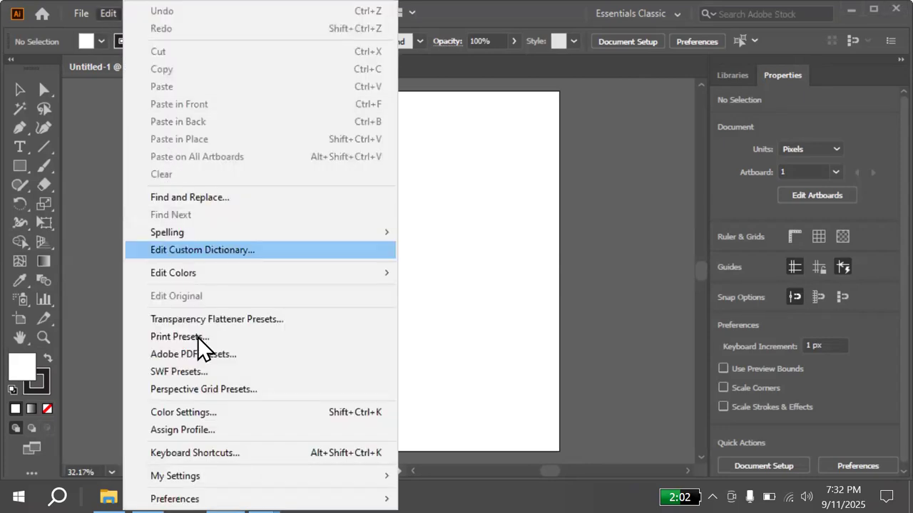
click(106, 17)
click(108, 13)
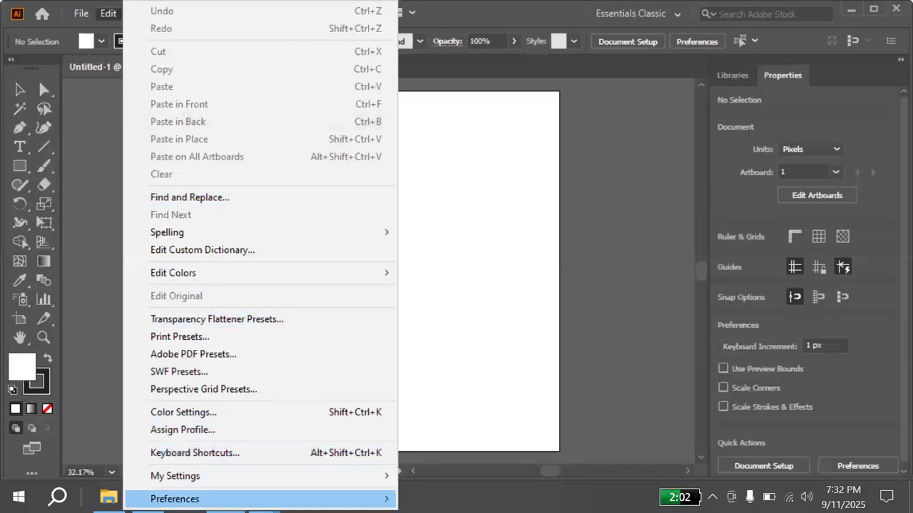
mouse_move(175, 499)
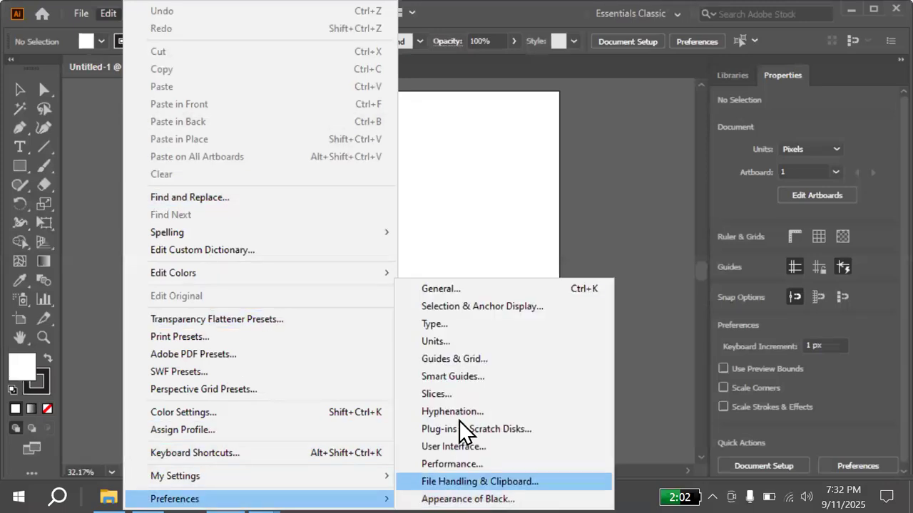
click(487, 359)
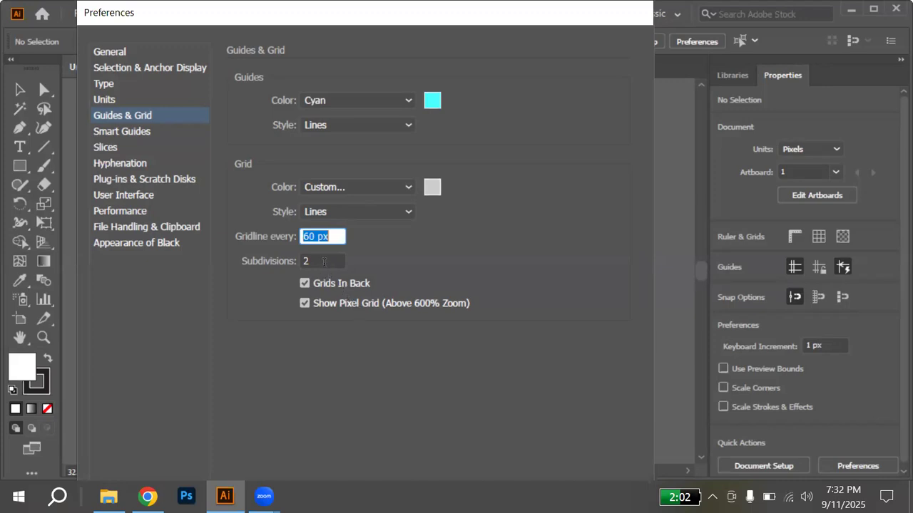
key(Return)
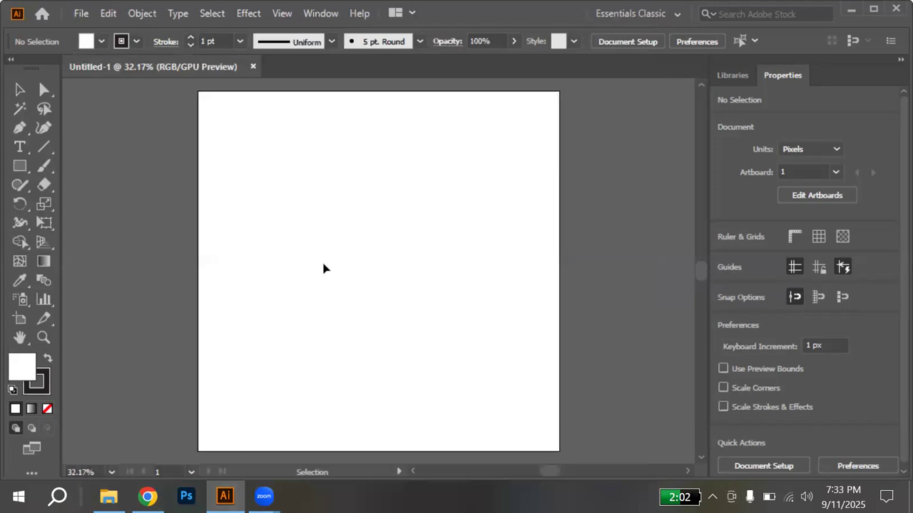
Show the document grid over the artboard
click(279, 13)
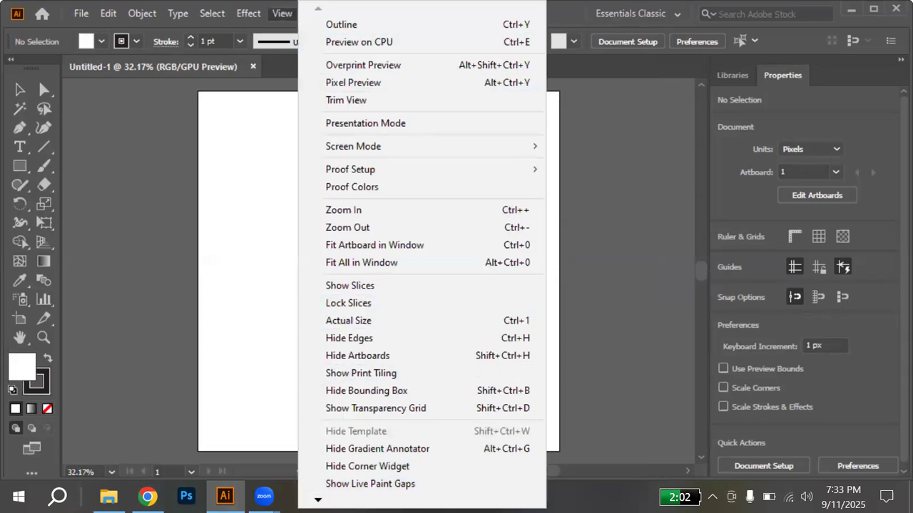
scroll(422, 250, down, 7)
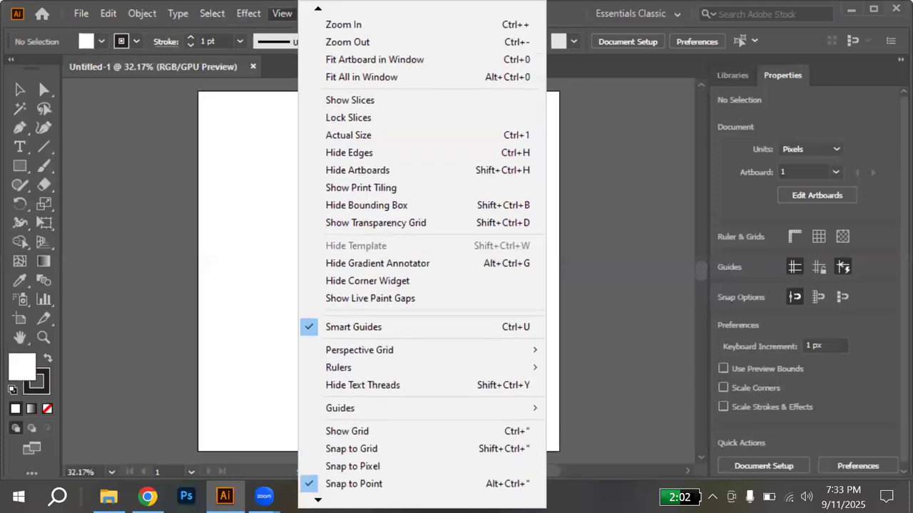
scroll(422, 257, down, 3)
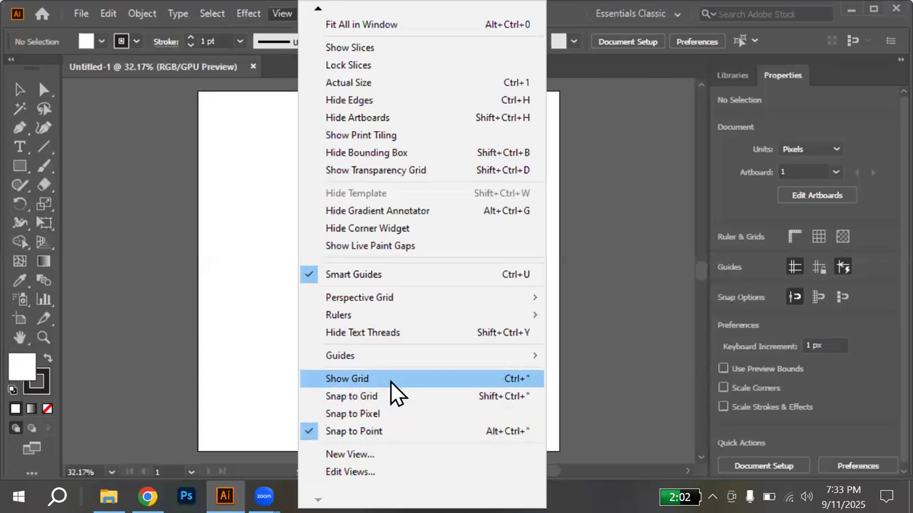
click(390, 382)
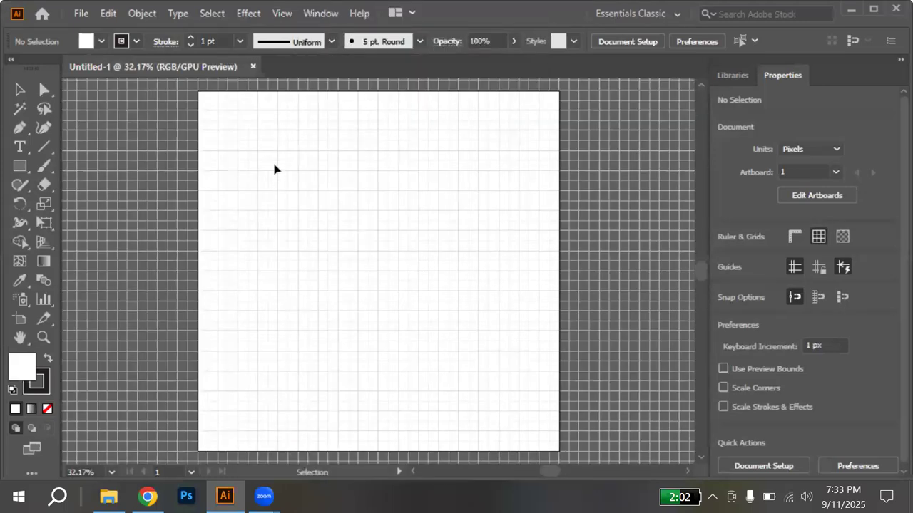
Draw a square about 57 px wide over one grid cell and set its fill to none
key(m)
drag(298, 211, 316, 227)
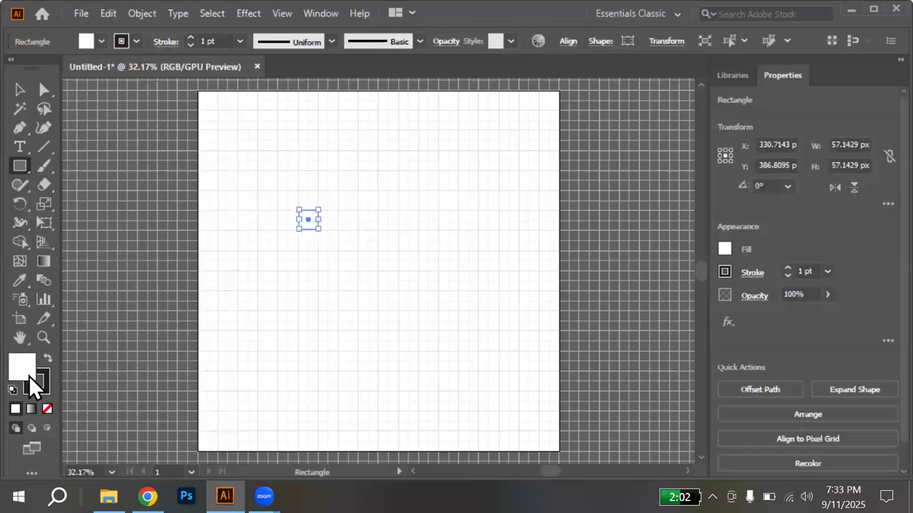
click(47, 405)
key(v)
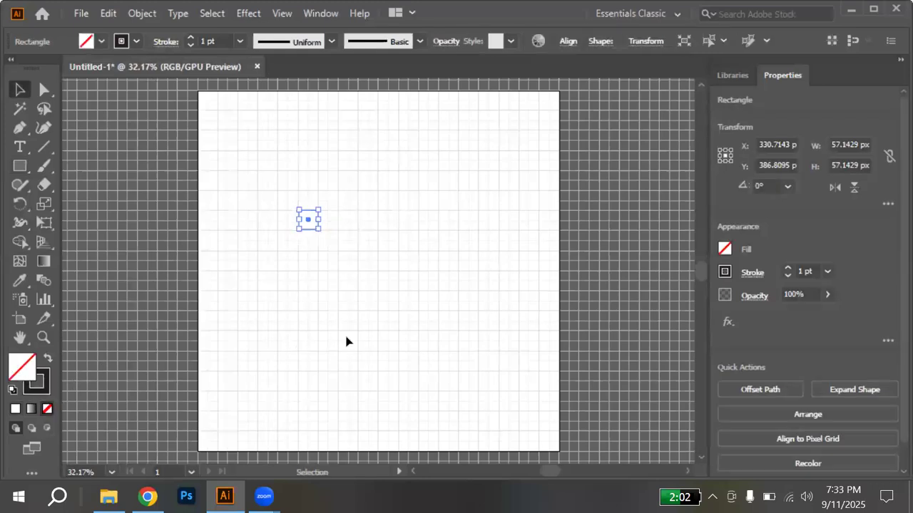
click(339, 247)
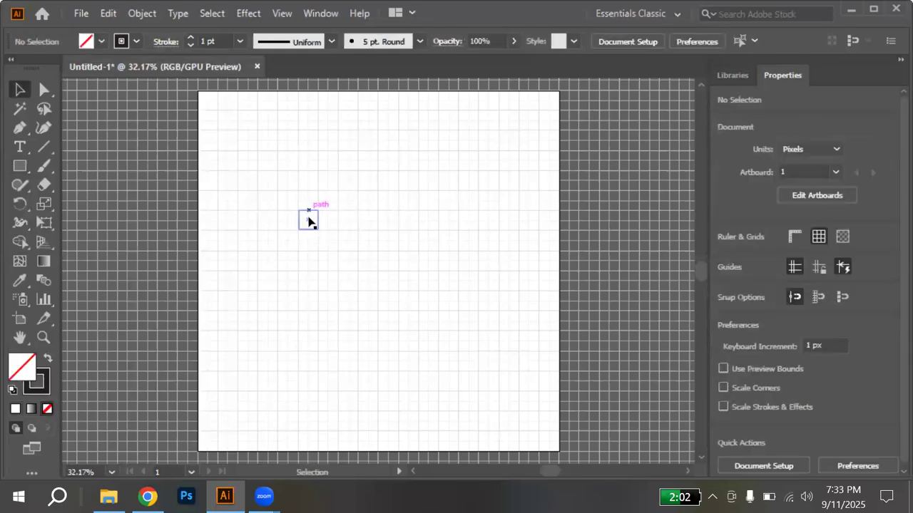
Stretch the square's bottom, left and top edges so they line up with the gridlines of its cell
scroll(309, 222, up, 6)
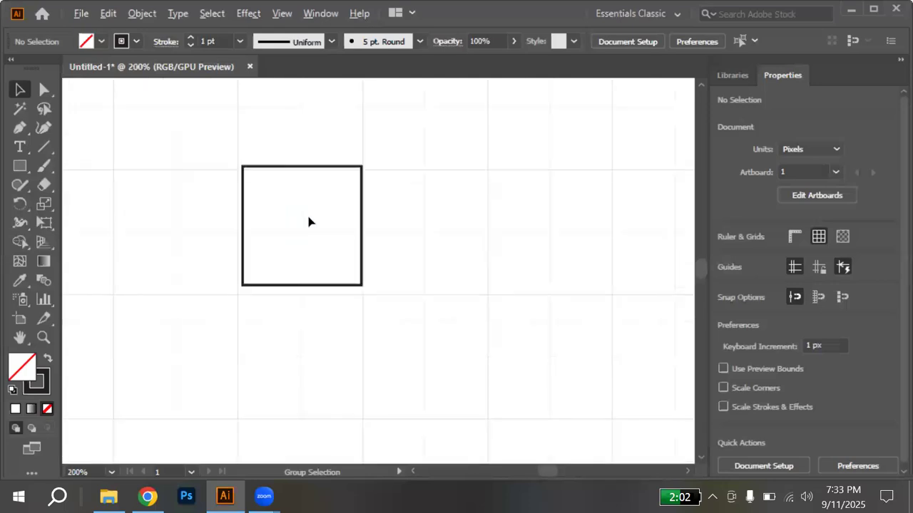
scroll(312, 223, up, 2)
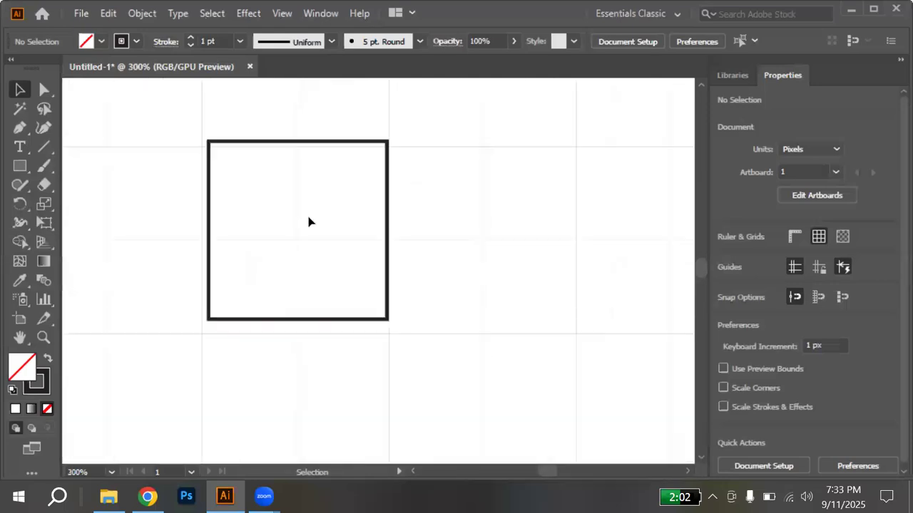
click(296, 317)
drag(297, 320, 298, 333)
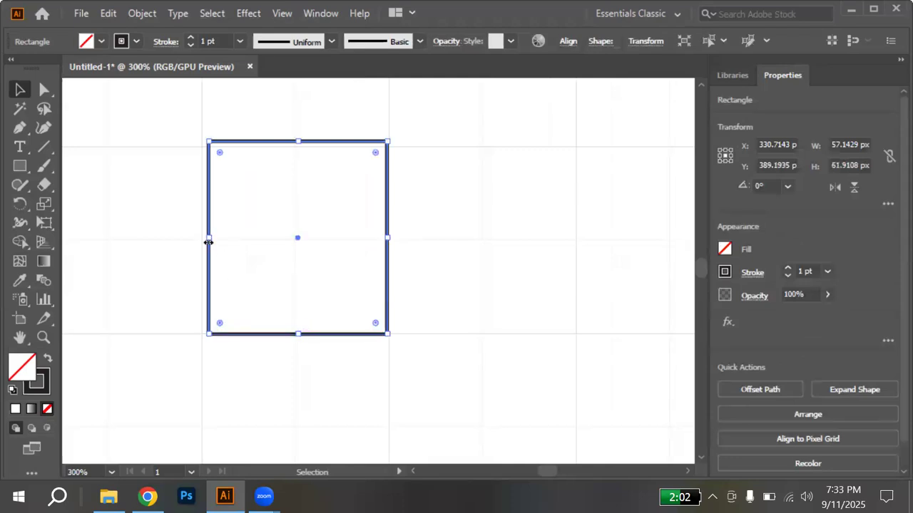
drag(205, 242, 202, 242)
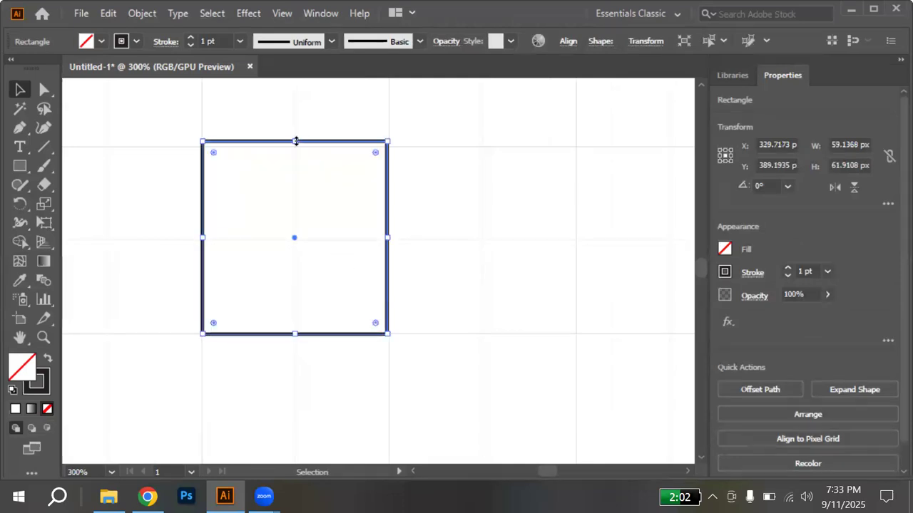
drag(296, 152, 443, 242)
click(443, 243)
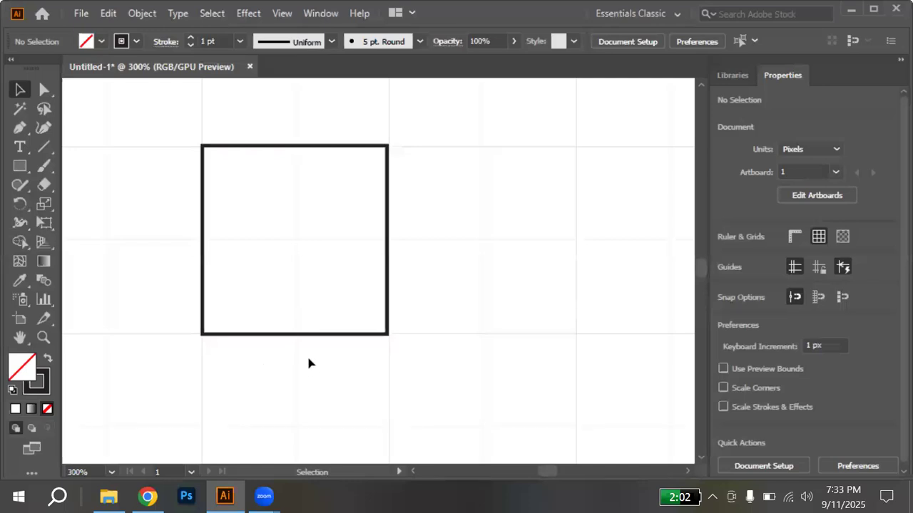
Duplicate the square into the adjacent grid cells to its right and directly below it
drag(238, 334, 405, 332)
click(330, 192)
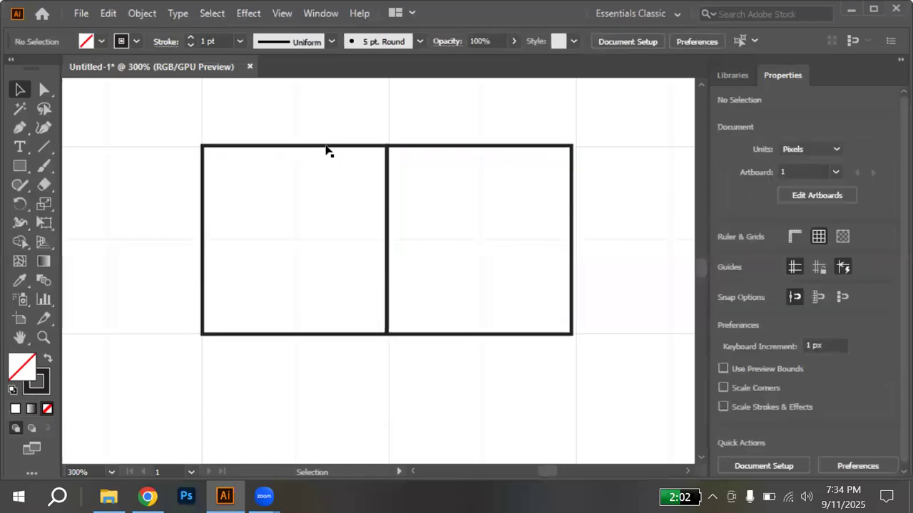
drag(326, 150, 322, 334)
click(319, 305)
scroll(319, 305, down, 2)
scroll(318, 300, up, 1)
scroll(318, 300, down, 1)
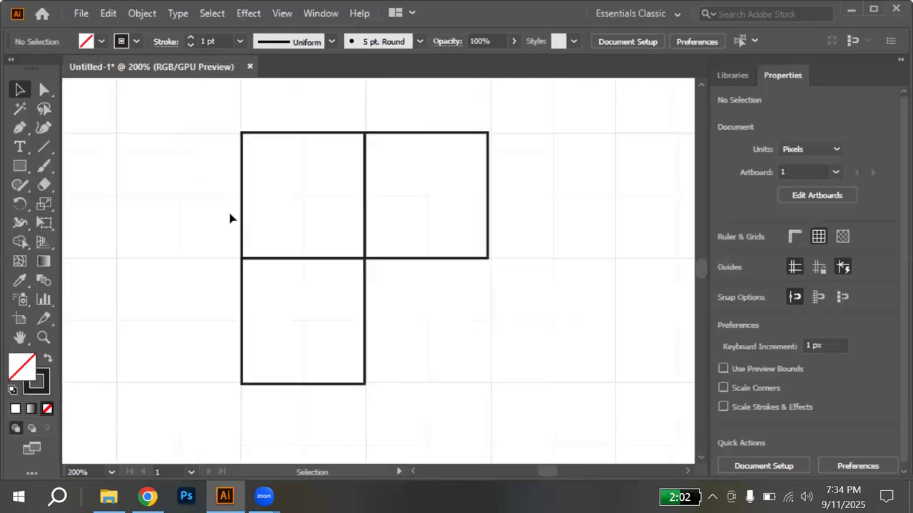
Delete all the squares from the artboard
key(ctrl+a)
key(Delete)
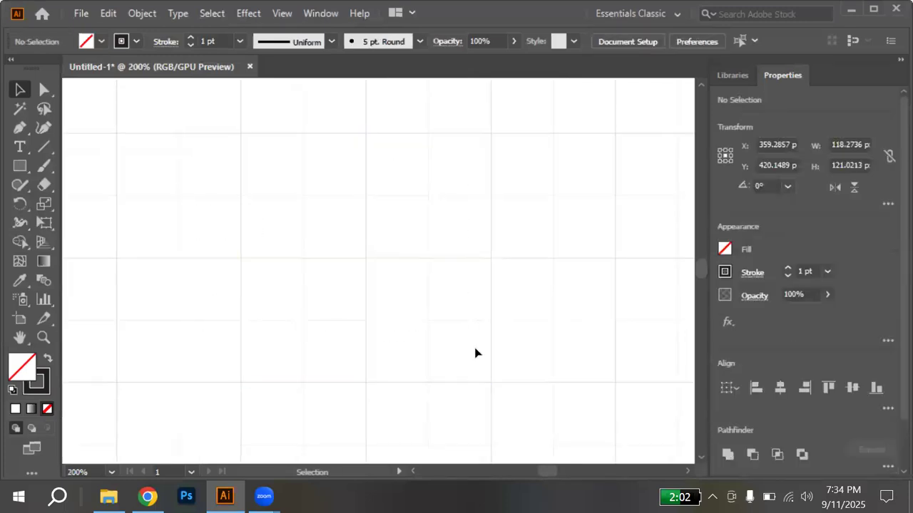
scroll(476, 353, down, 3)
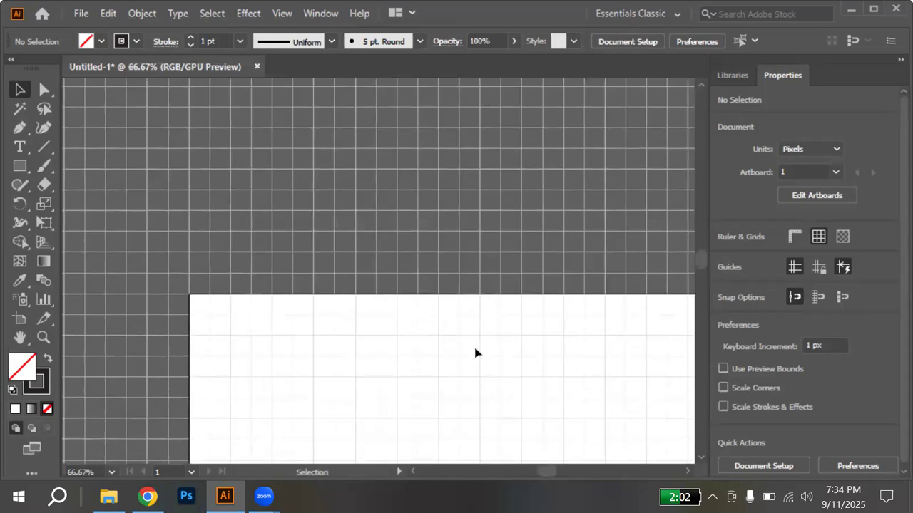
scroll(477, 352, up, 1)
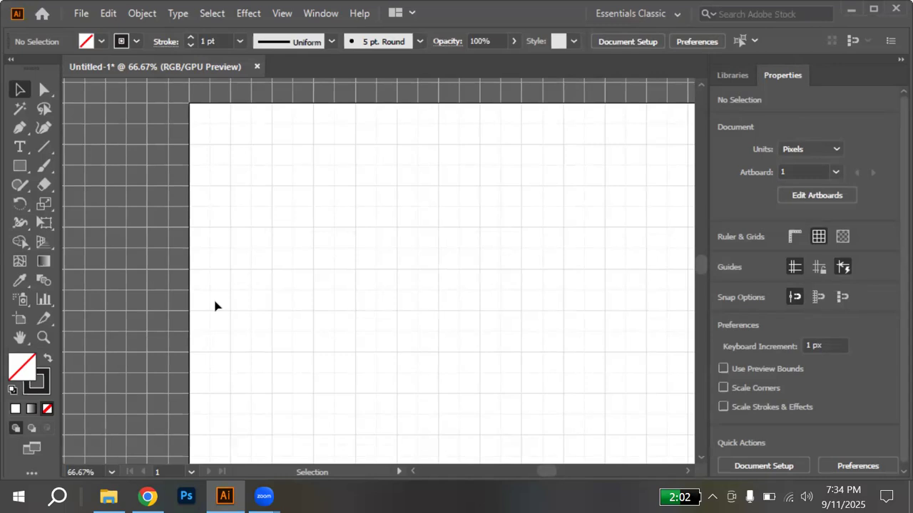
Set the stroke weight to 60 pt for drawing with the Pen tool
key(p)
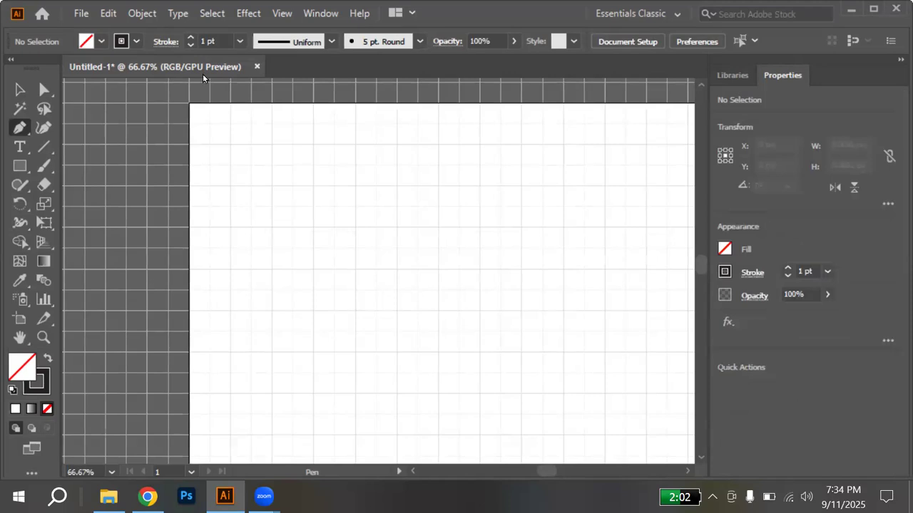
click(241, 40)
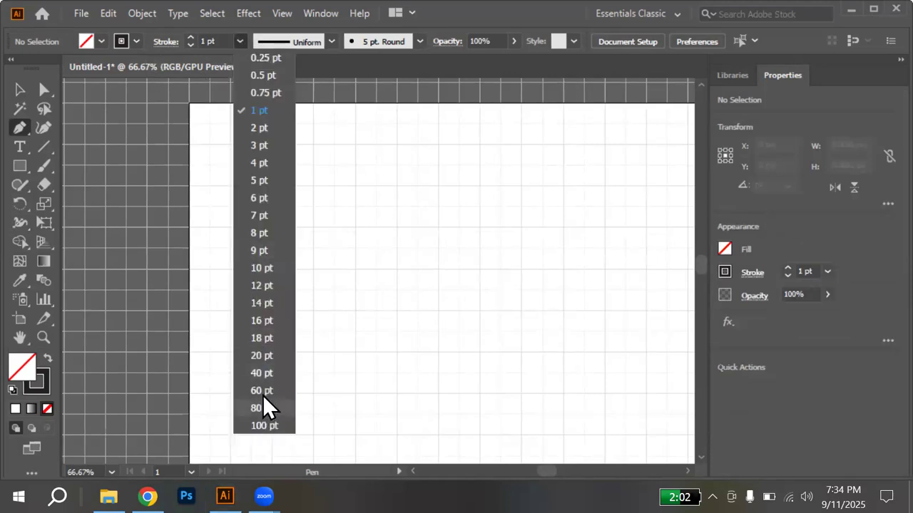
click(263, 394)
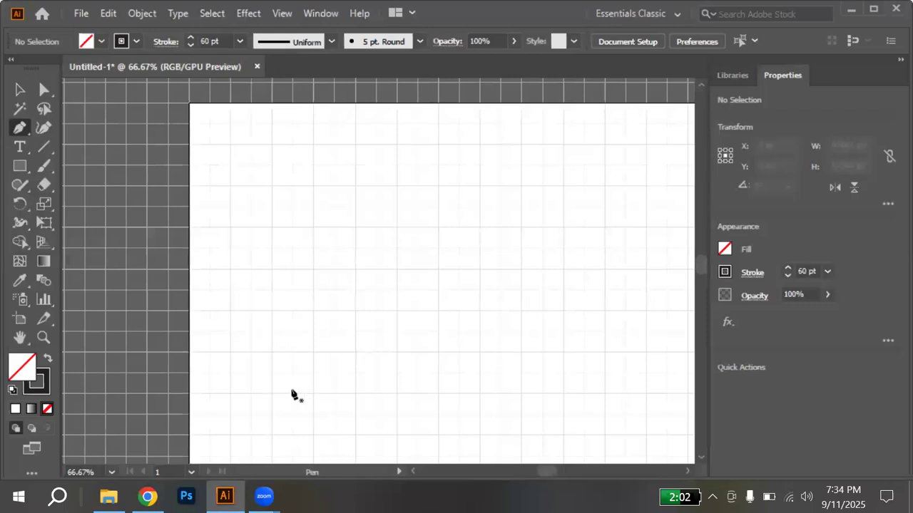
scroll(292, 393, down, 2)
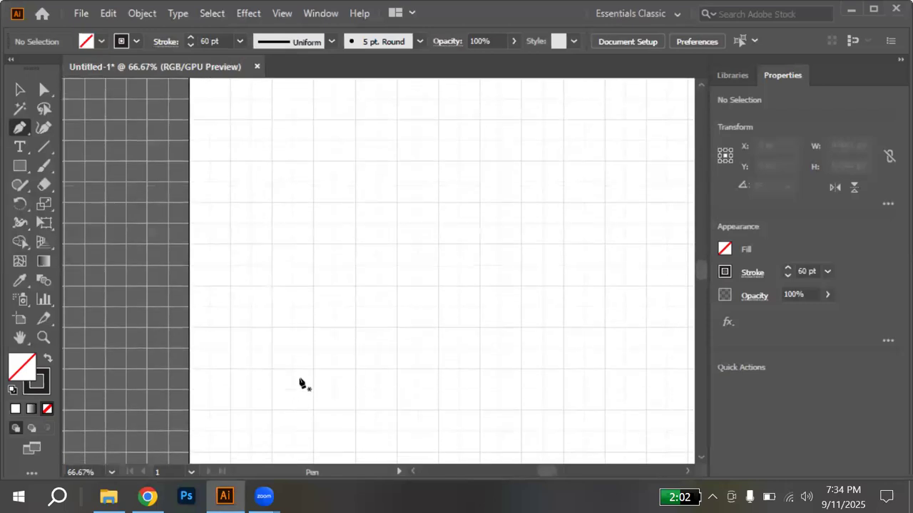
click(250, 372)
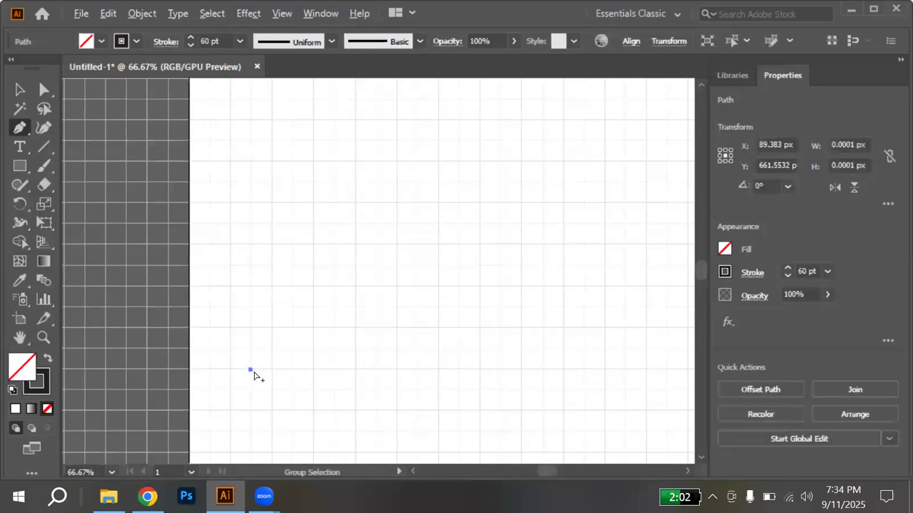
scroll(254, 374, up, 5)
scroll(254, 375, up, 3)
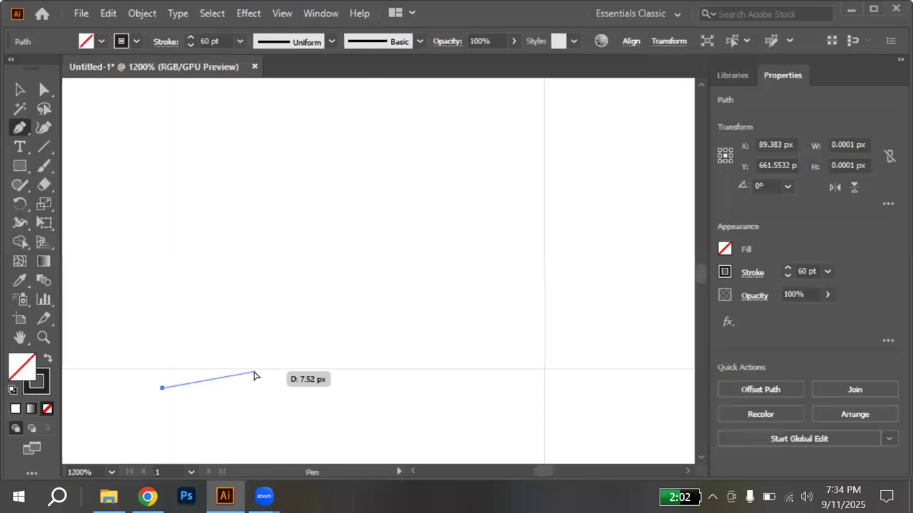
key(Escape)
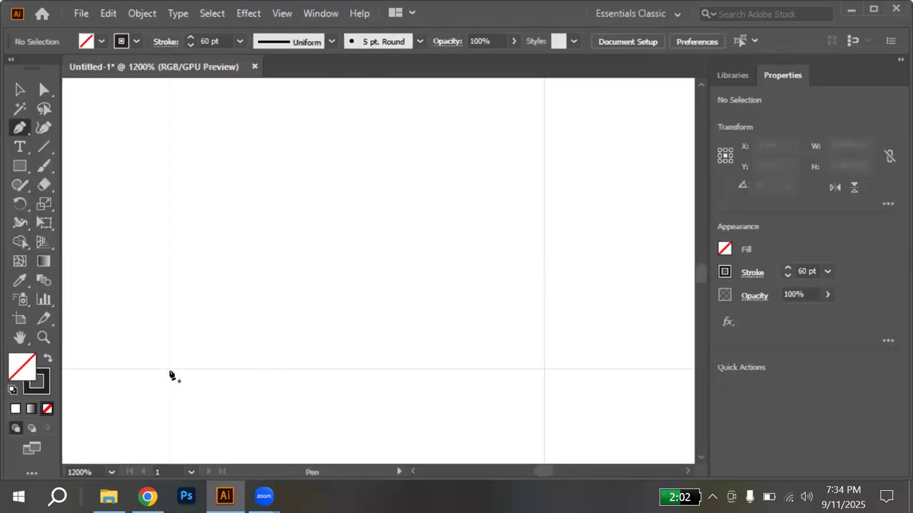
Draw an open inverted-U path along the grid with the Pen tool, about 121 px wide and 301 px tall, leaving its bottom open
click(169, 371)
scroll(172, 371, down, 3)
scroll(174, 372, down, 5)
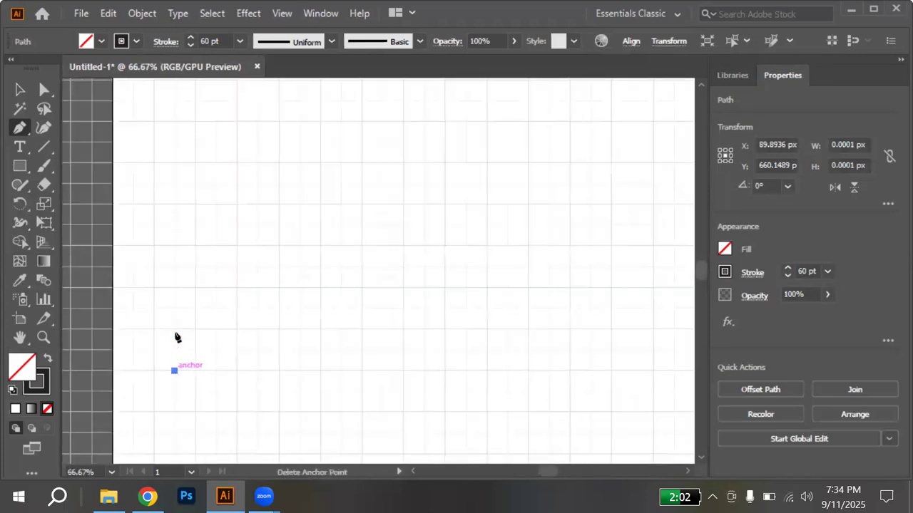
click(174, 162)
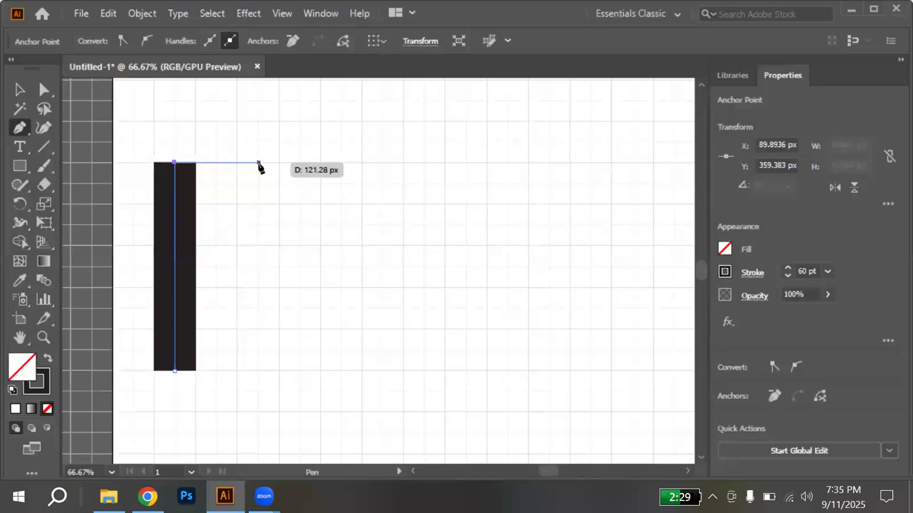
click(258, 163)
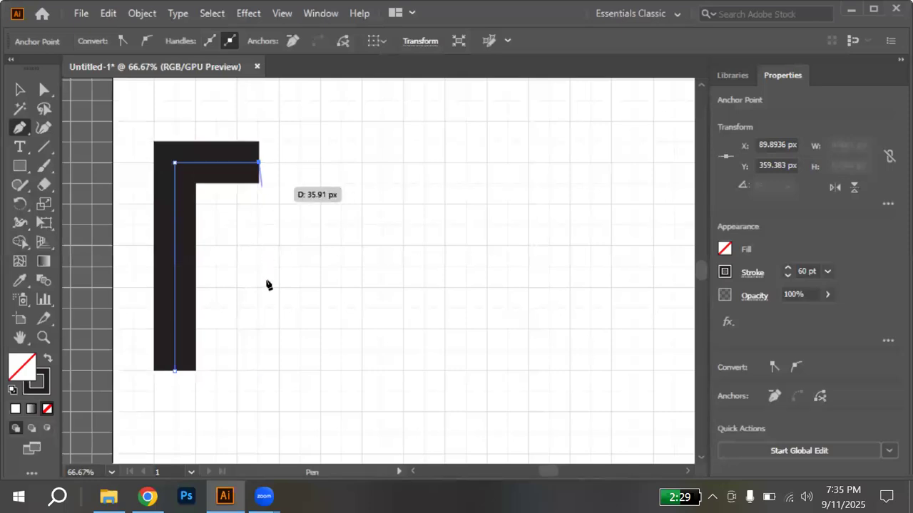
click(258, 370)
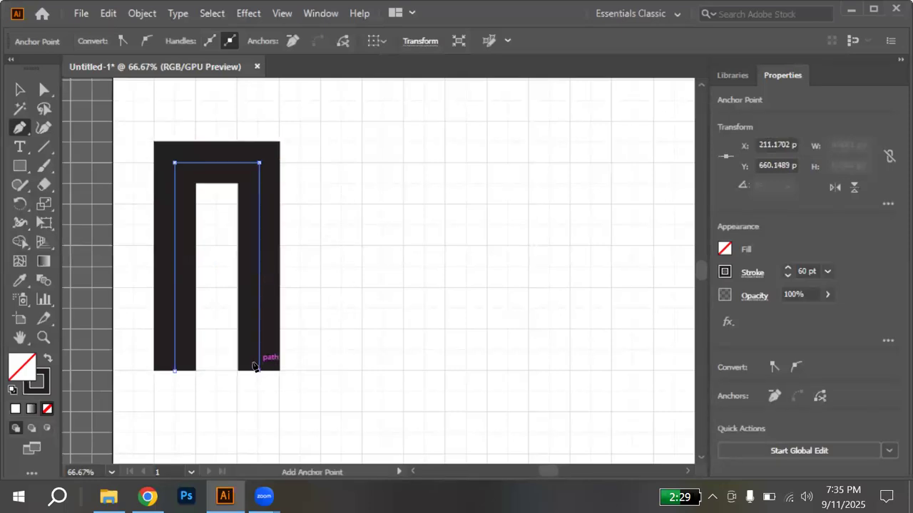
click(175, 370)
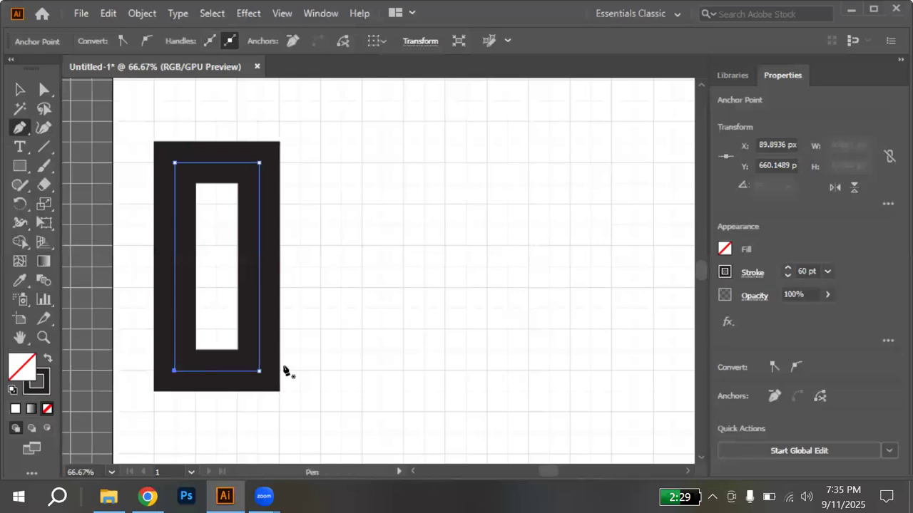
key(ctrl+z)
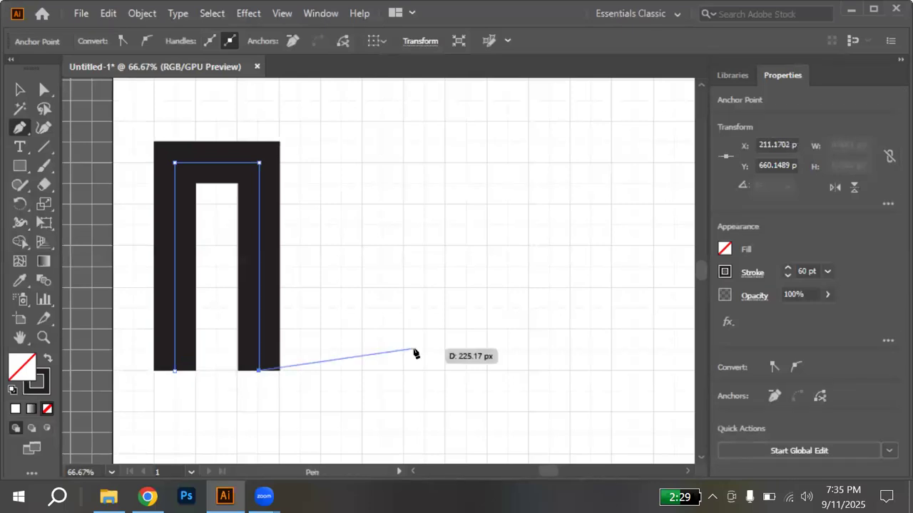
Duplicate the inverted-U path about 299 px to its right and line the copy up with the grid
key(v)
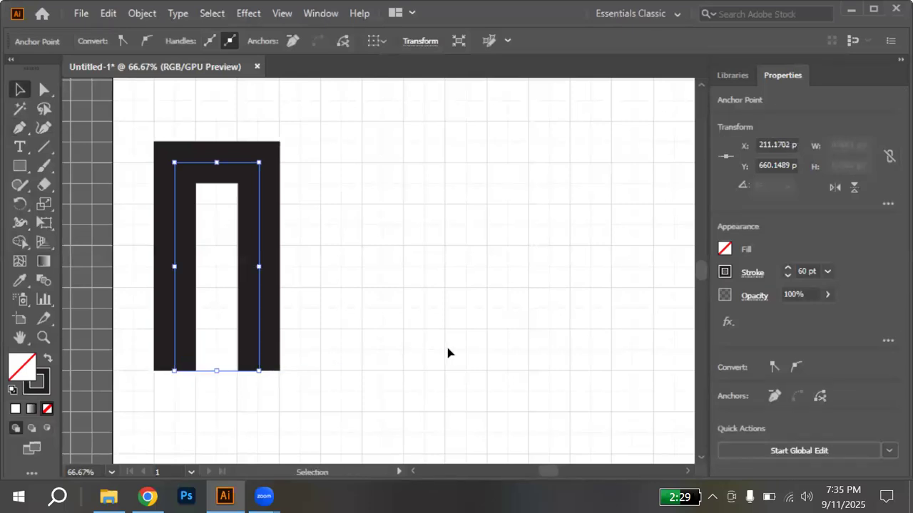
click(447, 348)
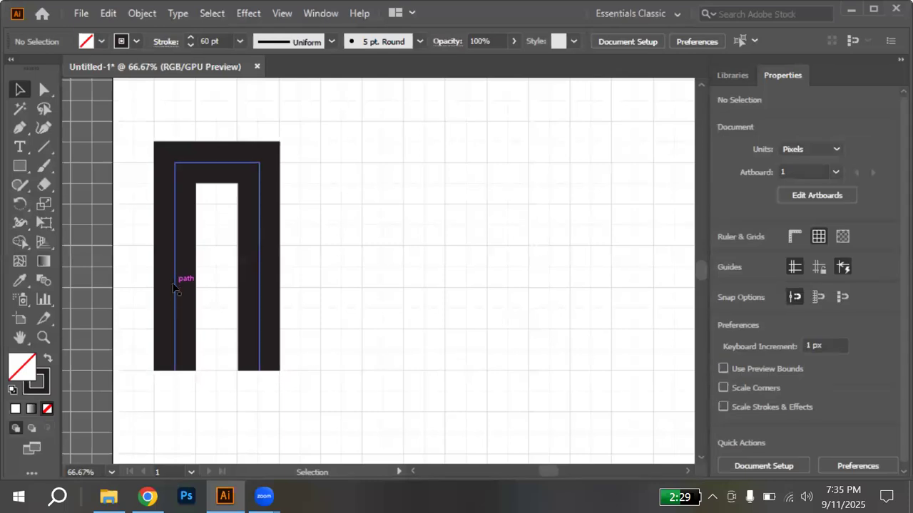
drag(175, 286, 386, 323)
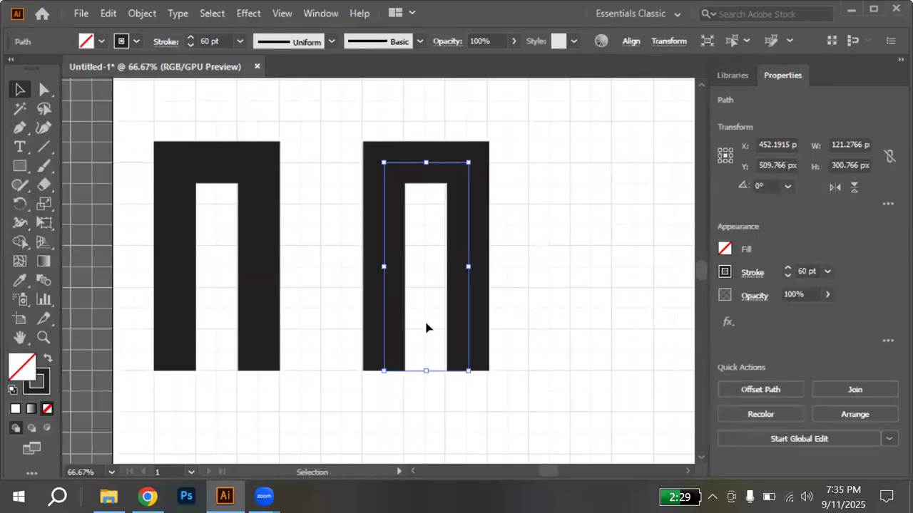
scroll(426, 328, up, 5)
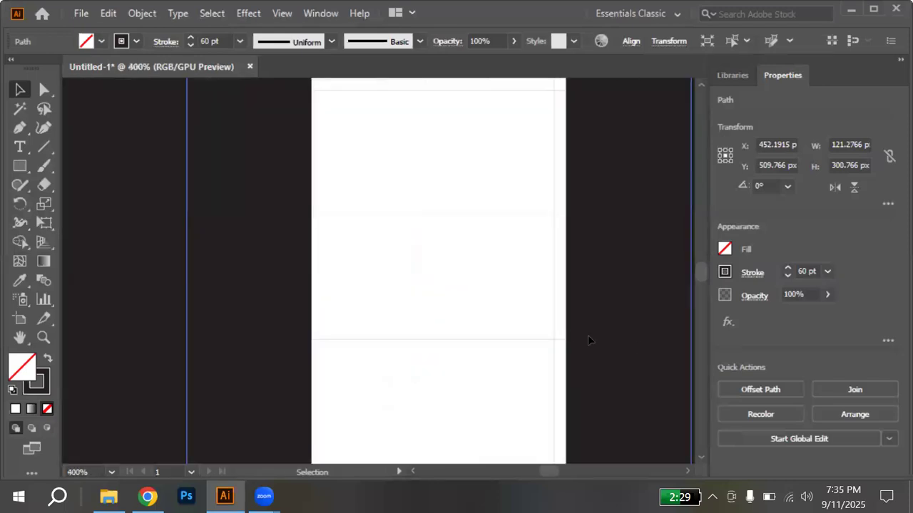
drag(689, 365, 679, 365)
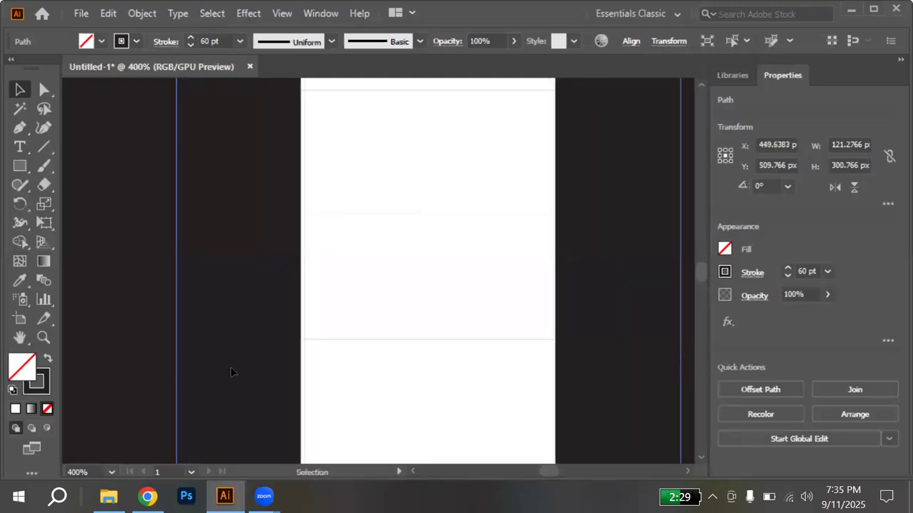
Select the two top corner anchor points of the copied inverted-U with the Direct Selection tool
scroll(385, 369, down, 2)
scroll(385, 368, down, 1)
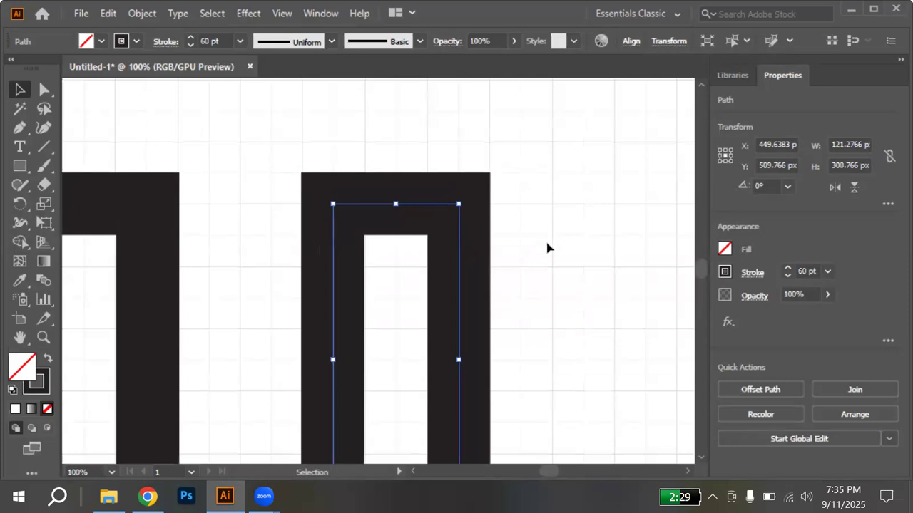
click(44, 91)
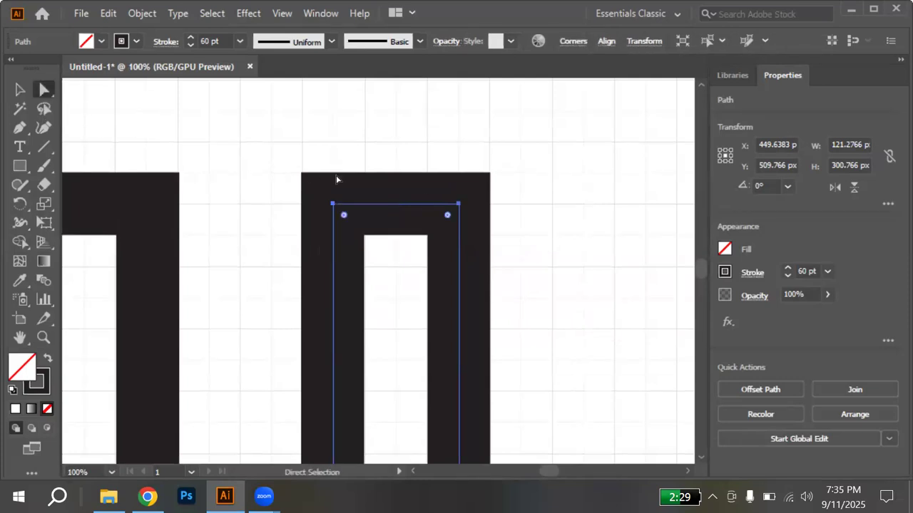
drag(281, 147, 501, 258)
drag(569, 276, 540, 288)
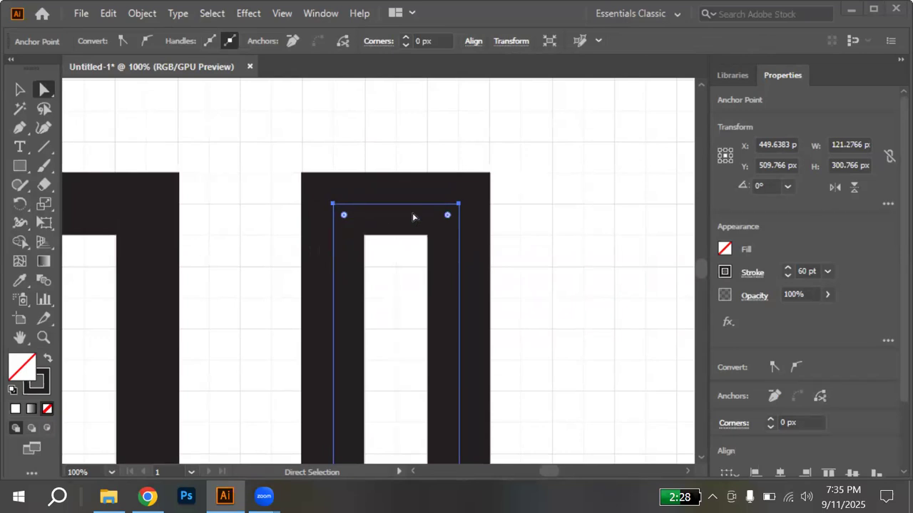
Try rounding both top corners of the copy to the maximum radius with the live corner widgets
scroll(413, 216, up, 3)
click(183, 199)
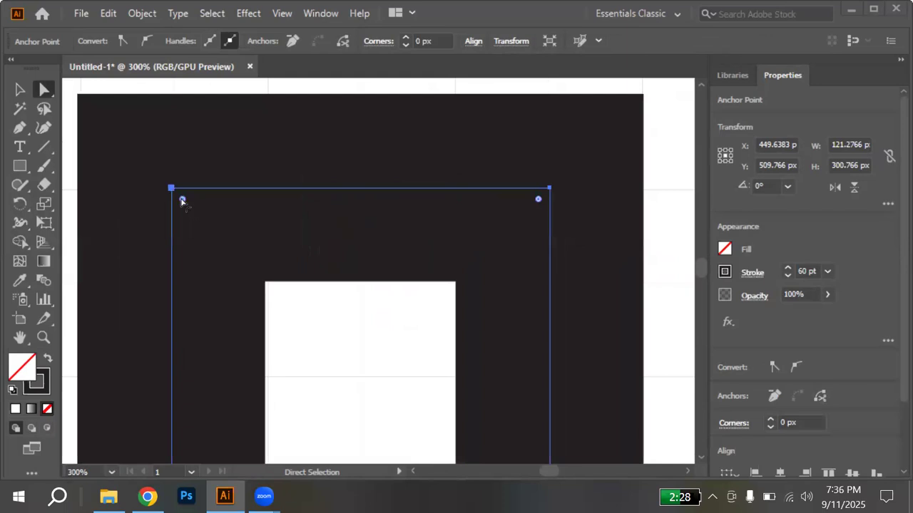
shift+click(538, 202)
drag(538, 202, 339, 405)
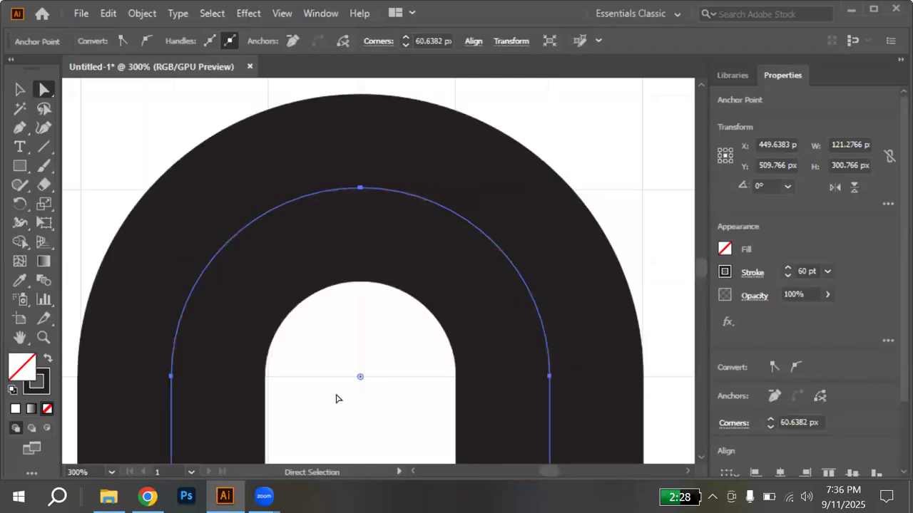
alt+scroll(390, 378, down, 3)
scroll(390, 383, down, 3)
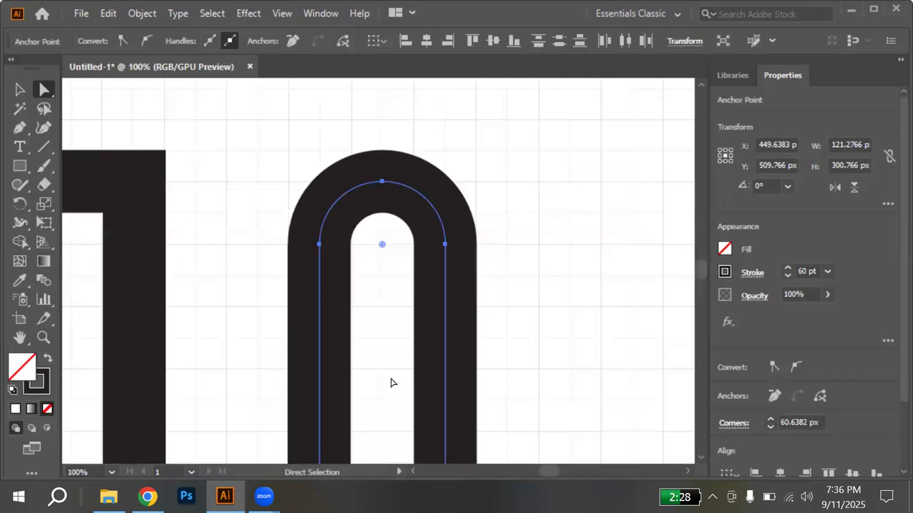
key(ctrl)
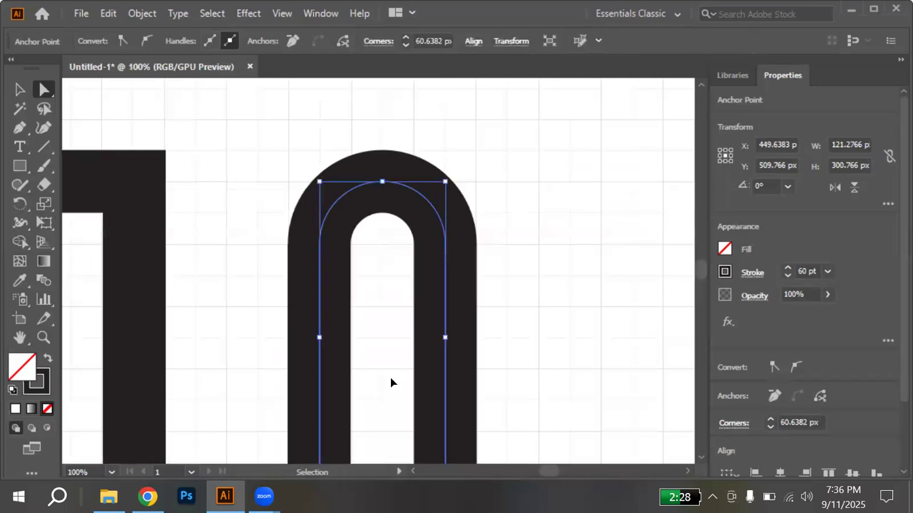
key(ctrl+z)
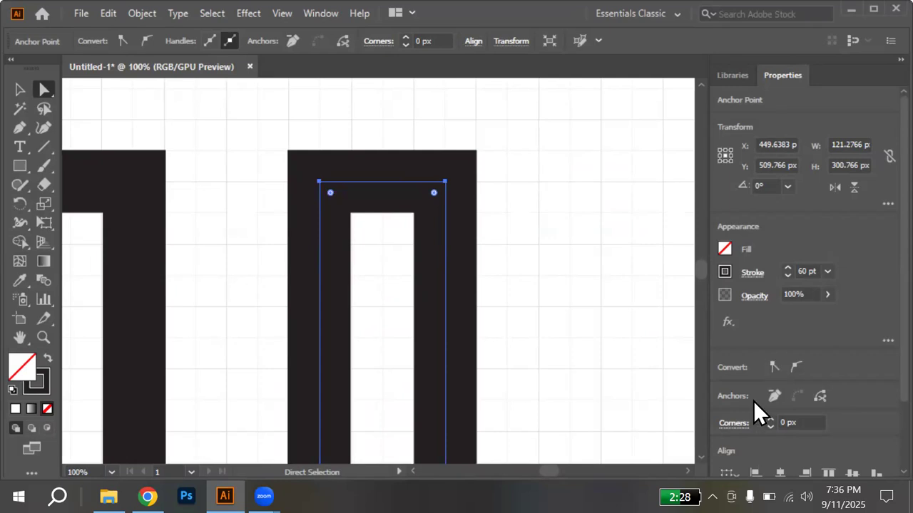
Set the corner radius of the copy's two top corners to exactly 60 px and deselect the path
click(421, 40)
text(60)
key(Return)
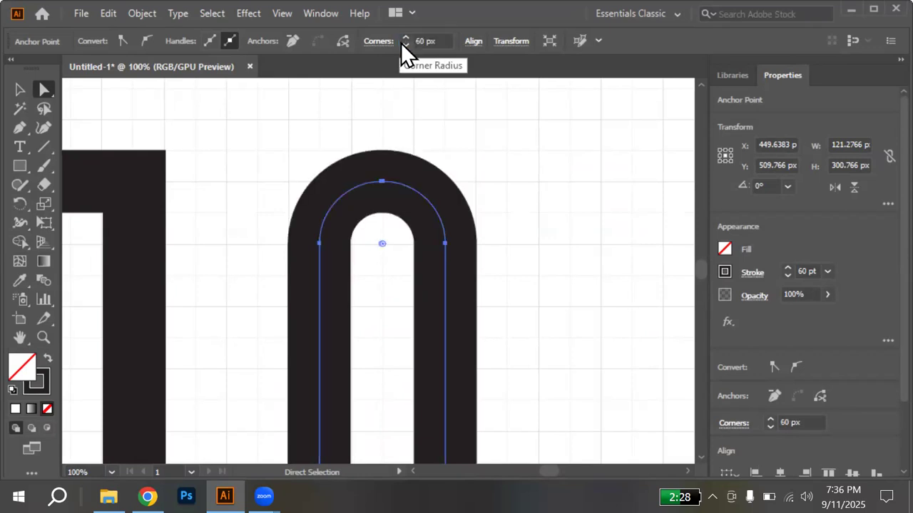
key(v)
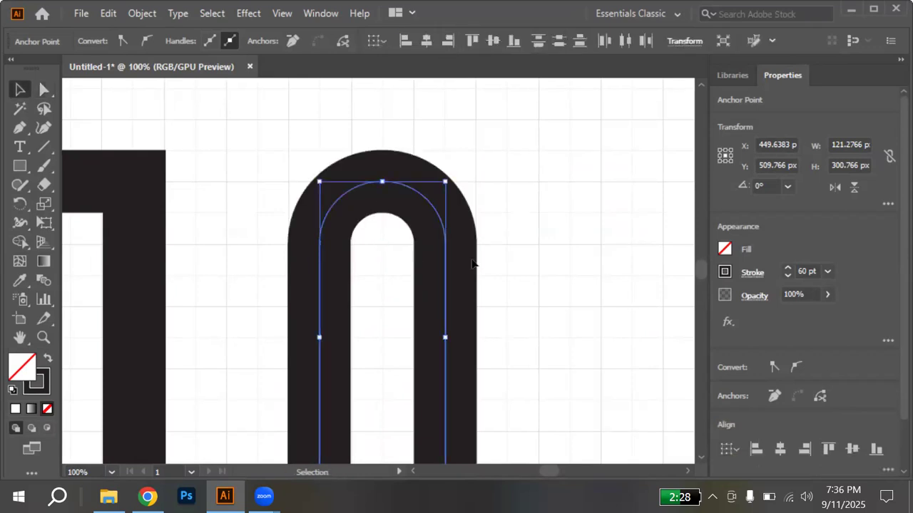
click(517, 278)
Duplicate the rounded arch horizontally about 299 px to its right, keeping it on the grid
scroll(517, 278, down, 1)
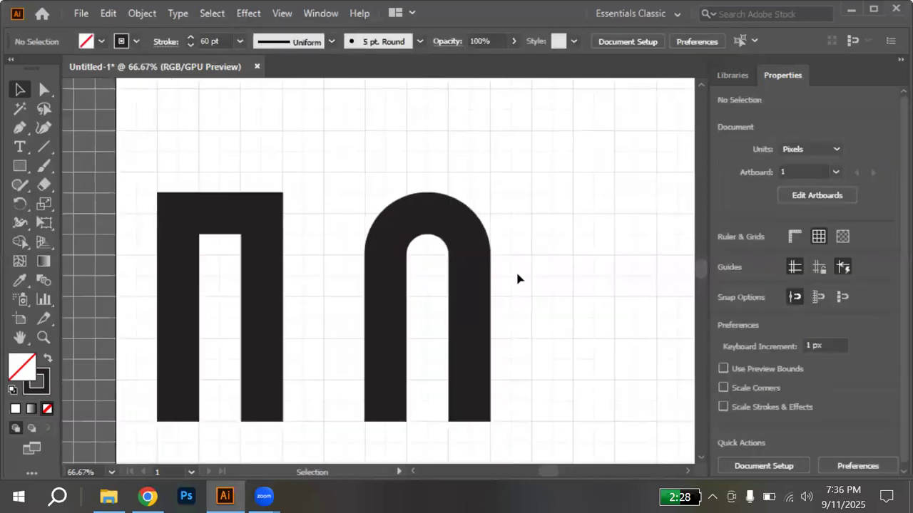
scroll(517, 278, down, 2)
scroll(517, 278, right, 3)
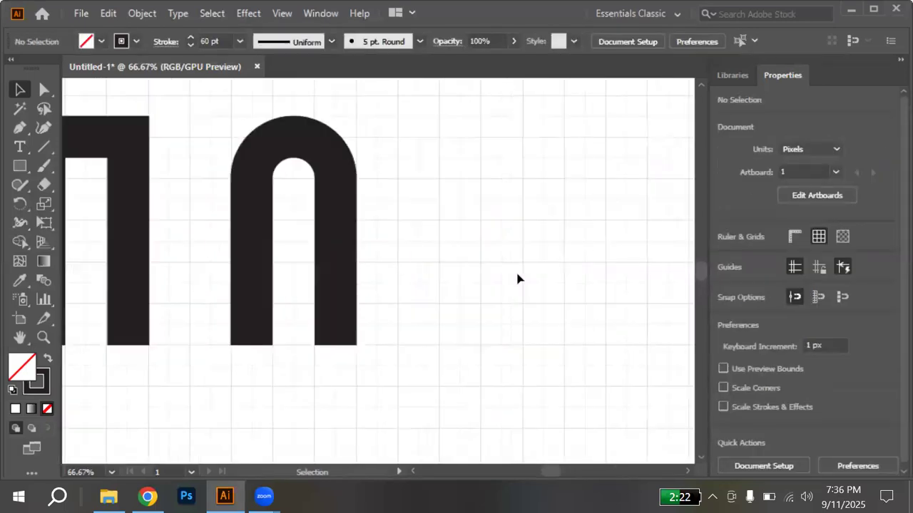
alt+shift+drag(260, 308, 461, 319)
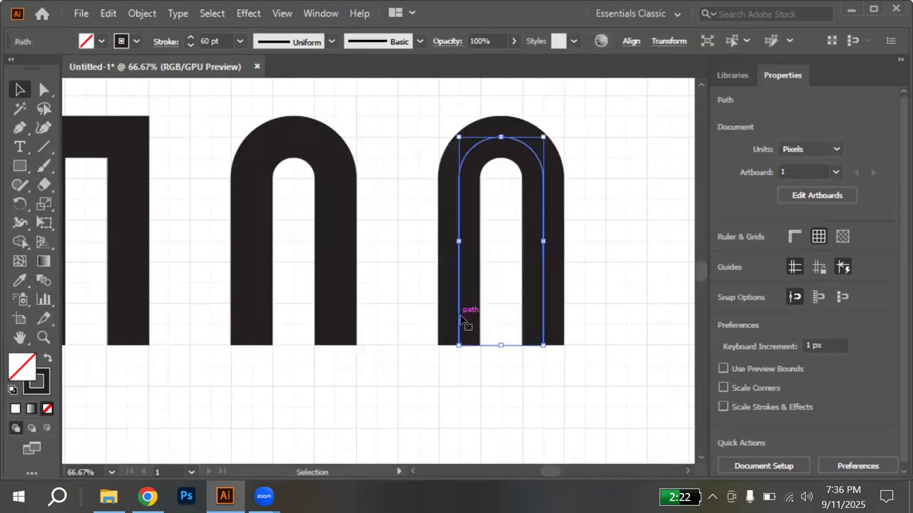
click(514, 331)
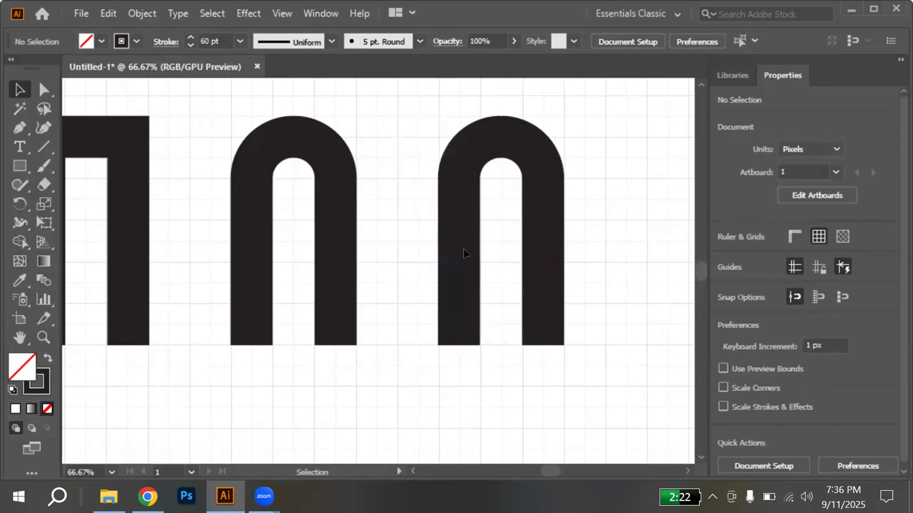
Expand the third arch into an outlined shape with both Fill and Stroke enabled
drag(424, 213, 483, 275)
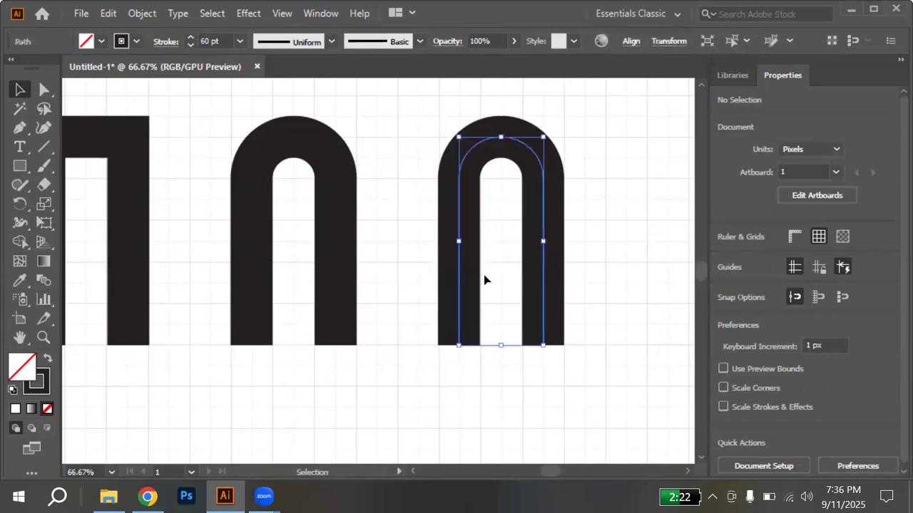
click(488, 268)
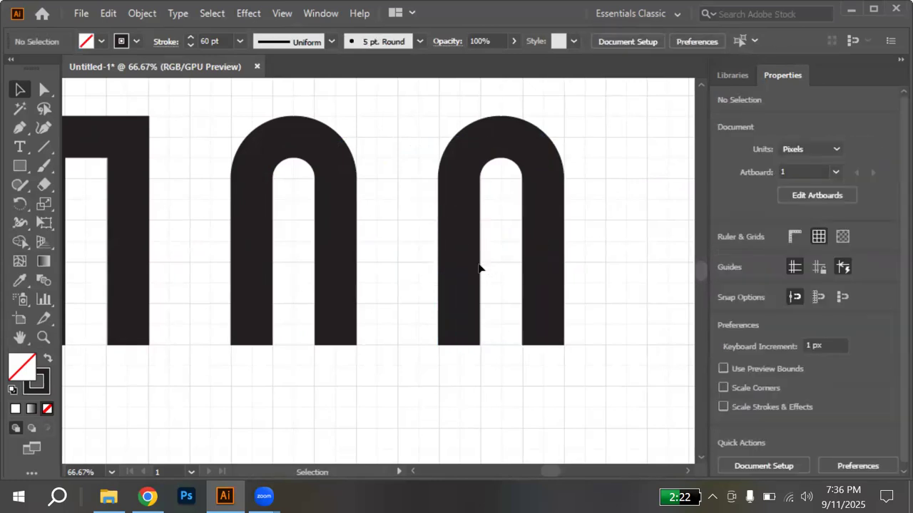
click(462, 269)
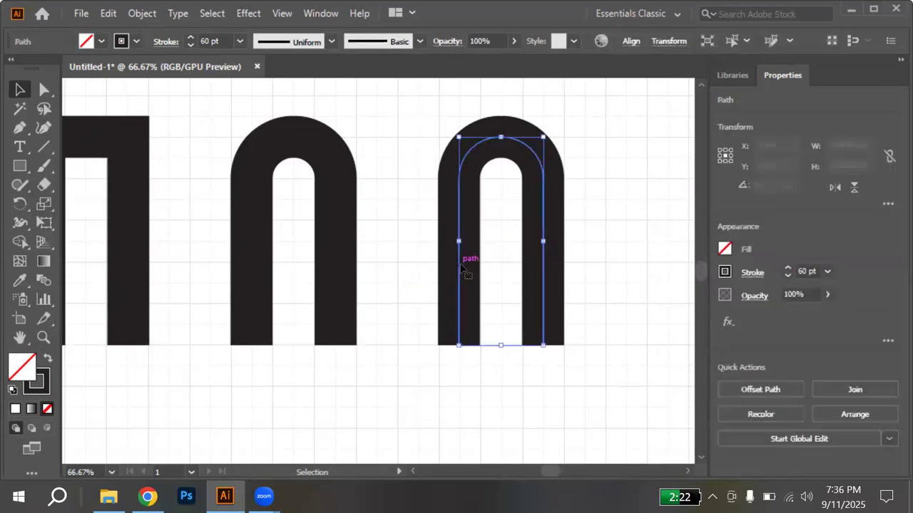
click(142, 14)
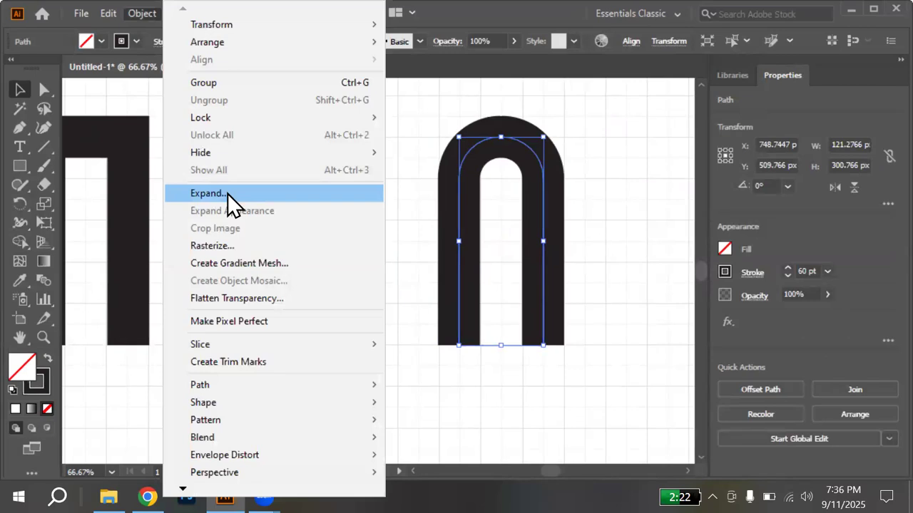
click(228, 193)
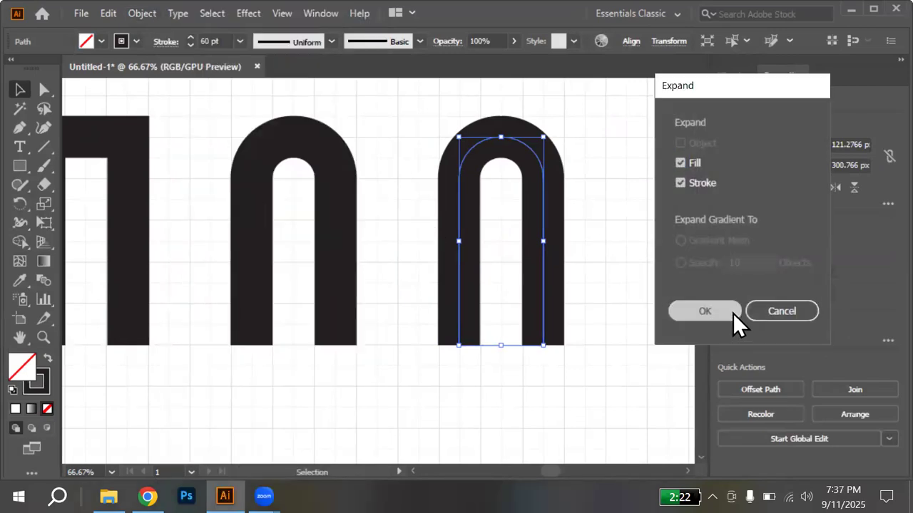
click(732, 313)
click(584, 225)
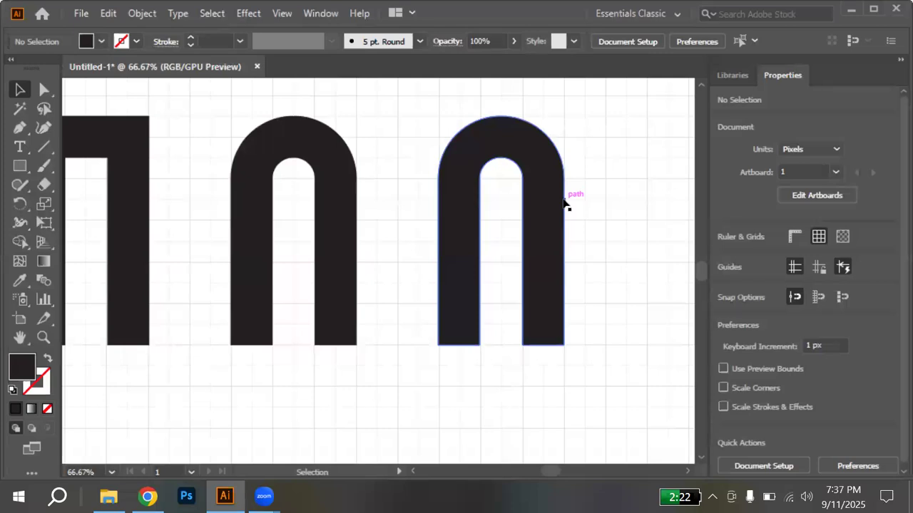
Duplicate the expanded arch into the space below the square-cornered shape, aligned with its sides
key(ctrl+minus)
key(ctrl+minus)
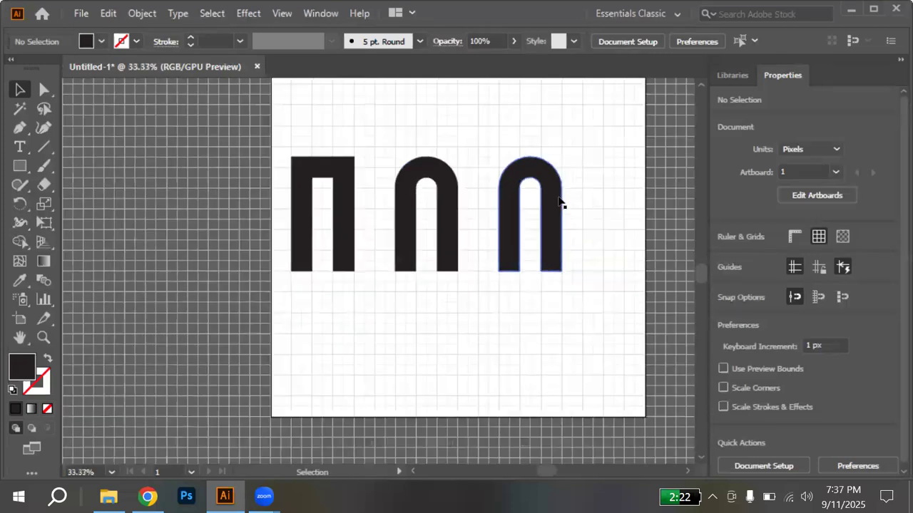
drag(550, 179, 352, 355)
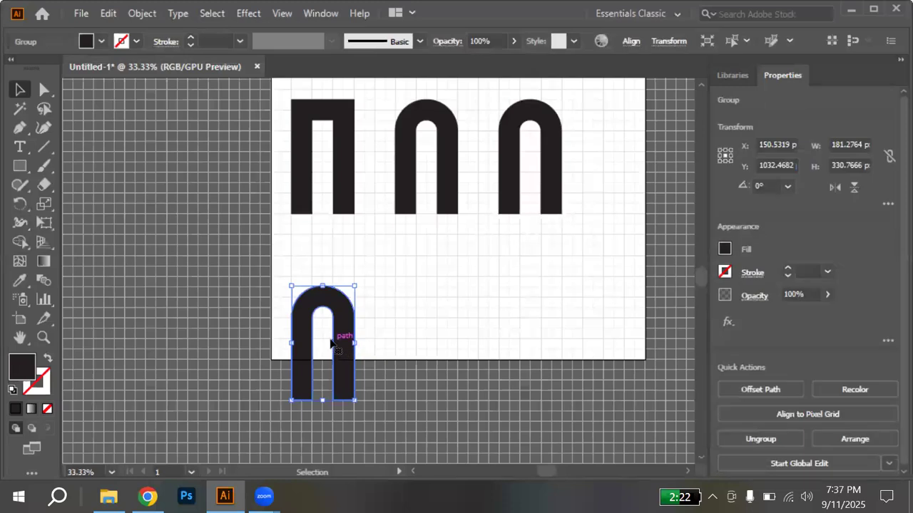
Move the lower arch copy straight up by about 59 px
scroll(328, 344, up, 3)
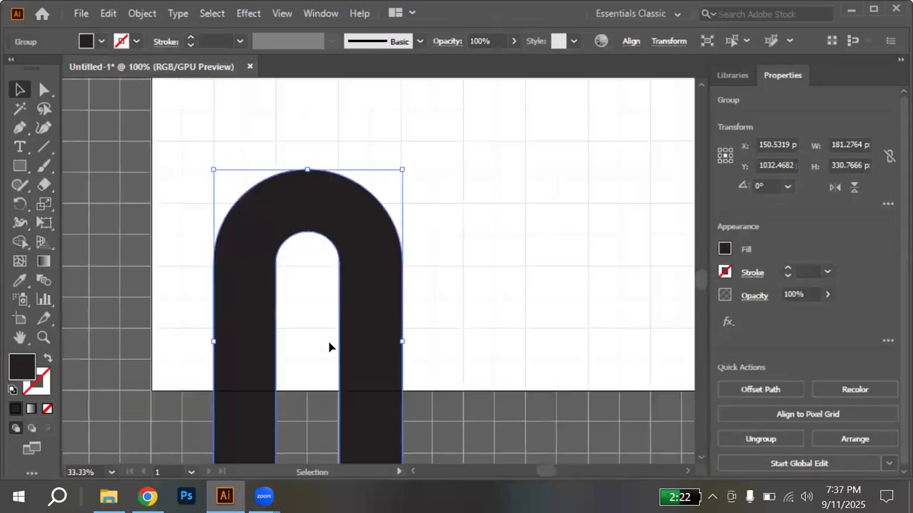
scroll(329, 347, up, 3)
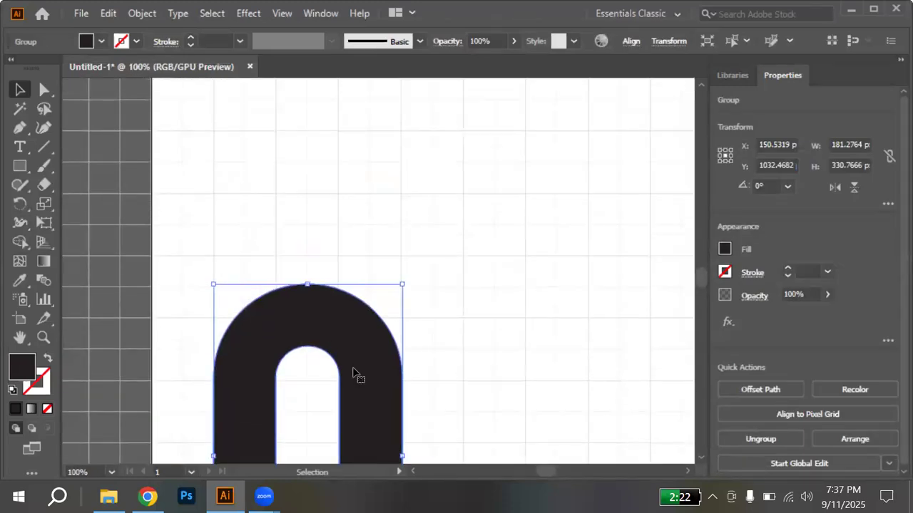
scroll(354, 372, down, 1)
scroll(353, 371, down, 3)
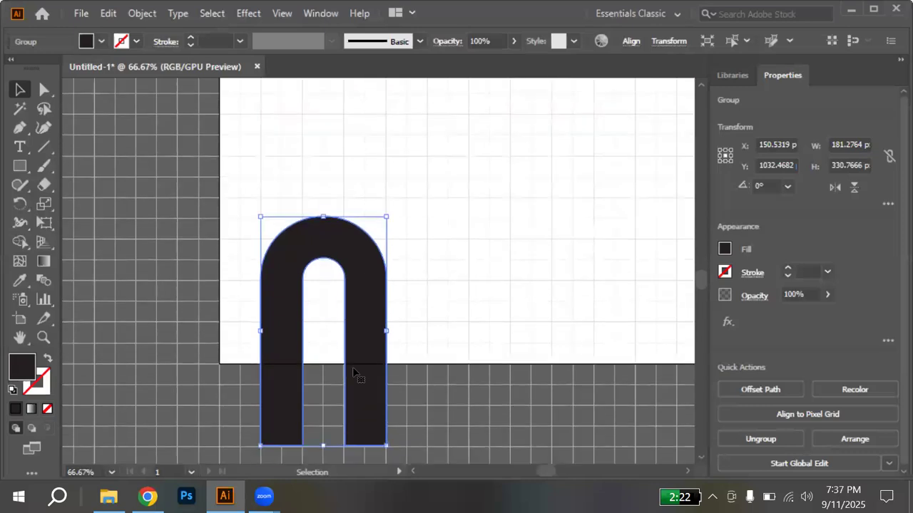
scroll(354, 372, down, 2)
drag(362, 350, 363, 318)
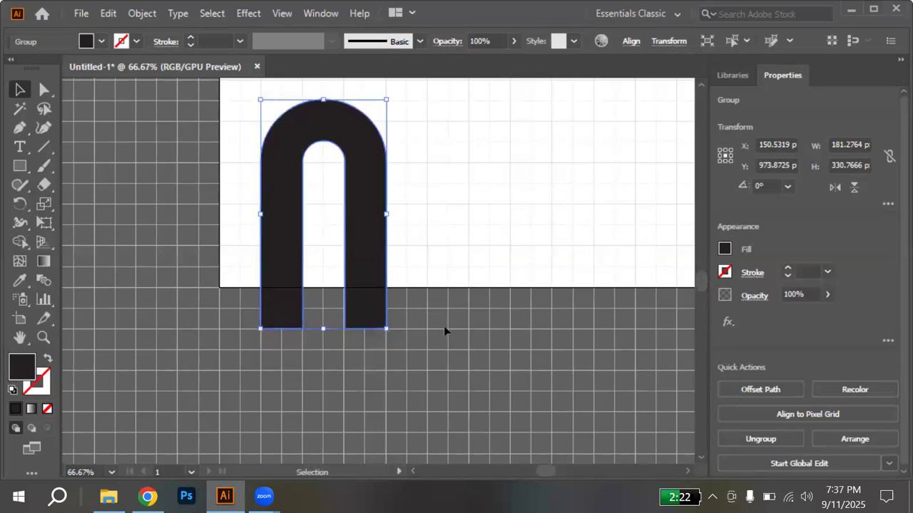
Shift the lower arch up another half grid cell so its top edge sits on a main grid line
click(441, 327)
scroll(439, 327, up, 4)
scroll(440, 327, down, 2)
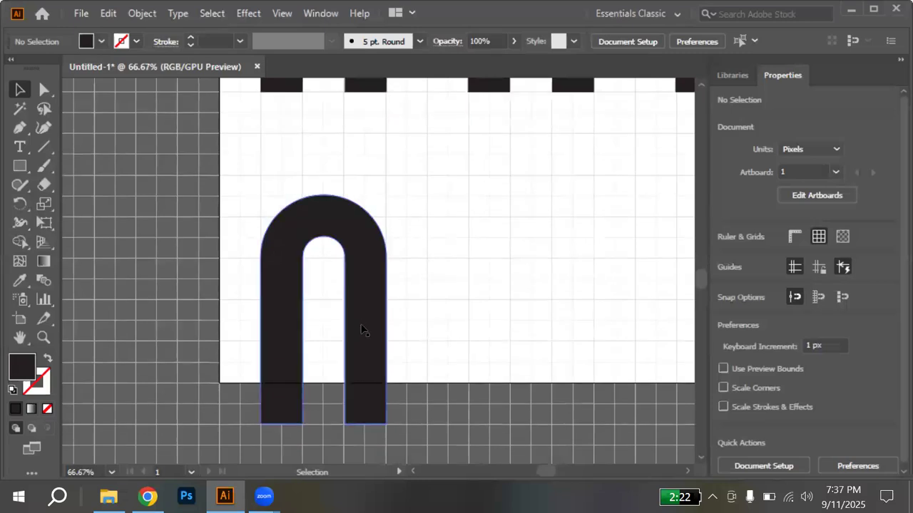
scroll(360, 327, down, 4)
scroll(361, 329, up, 2)
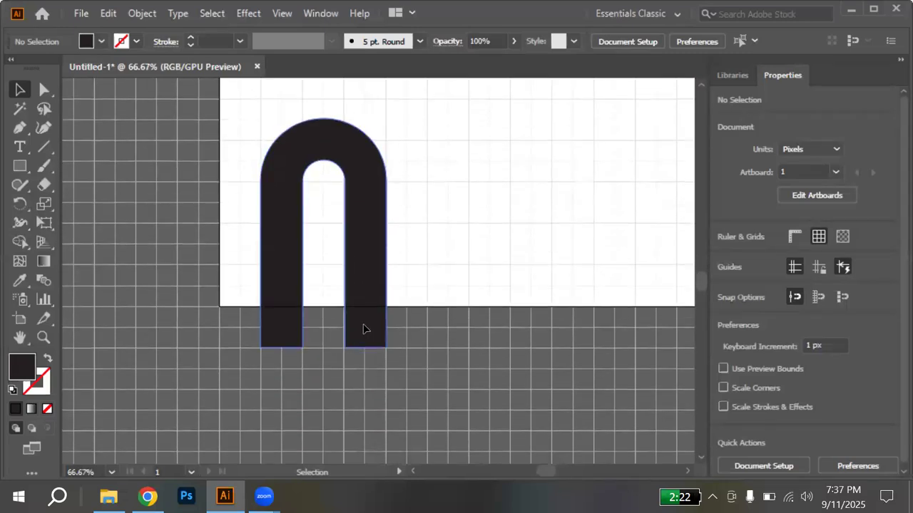
drag(363, 322, 363, 308)
click(420, 316)
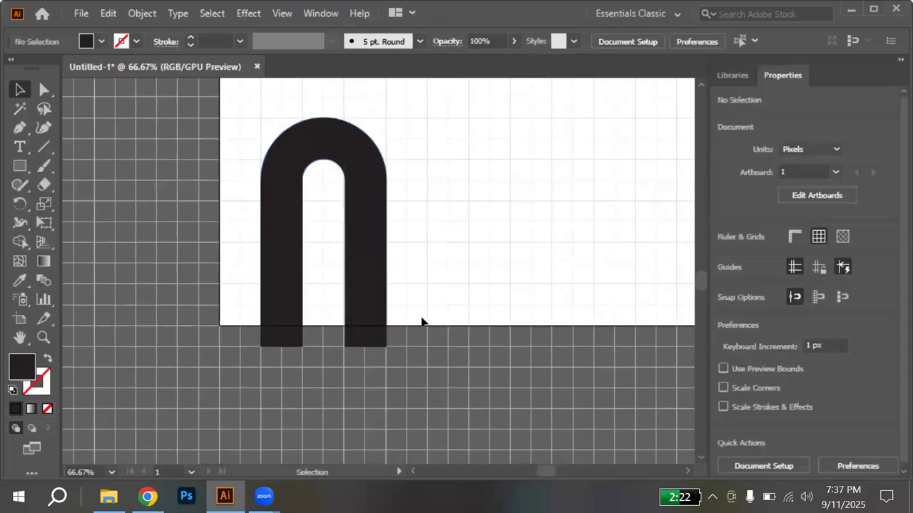
scroll(421, 319, up, 3)
scroll(421, 318, up, 3)
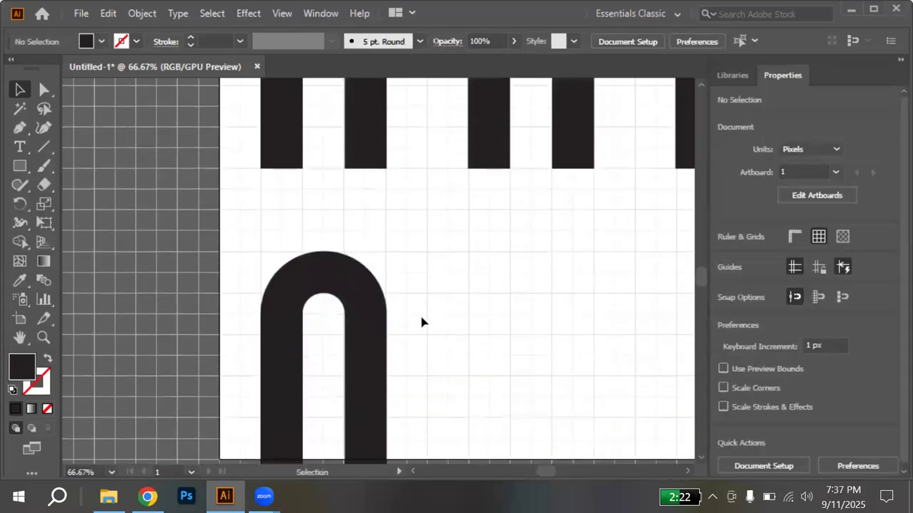
Swap the fill and stroke of the lower arch copy so it has no fill and a 1 pt outline
scroll(422, 317, down, 6)
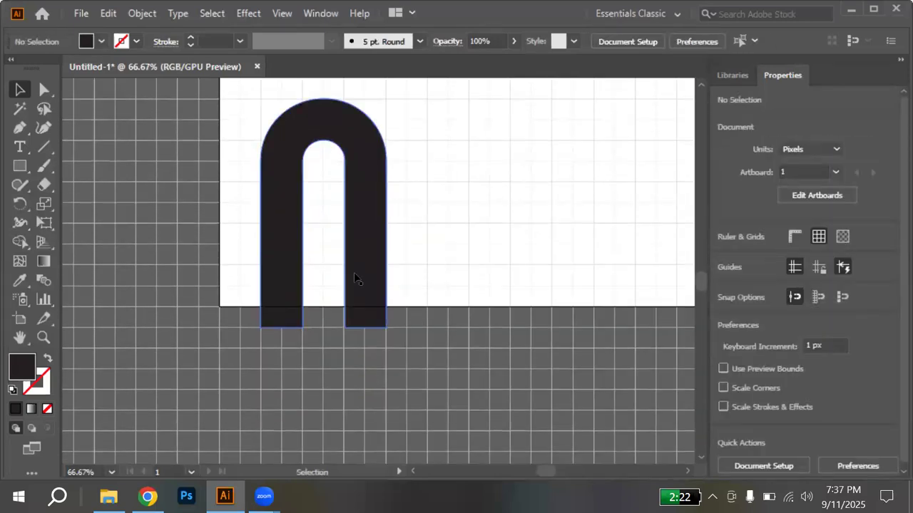
scroll(355, 279, down, 1)
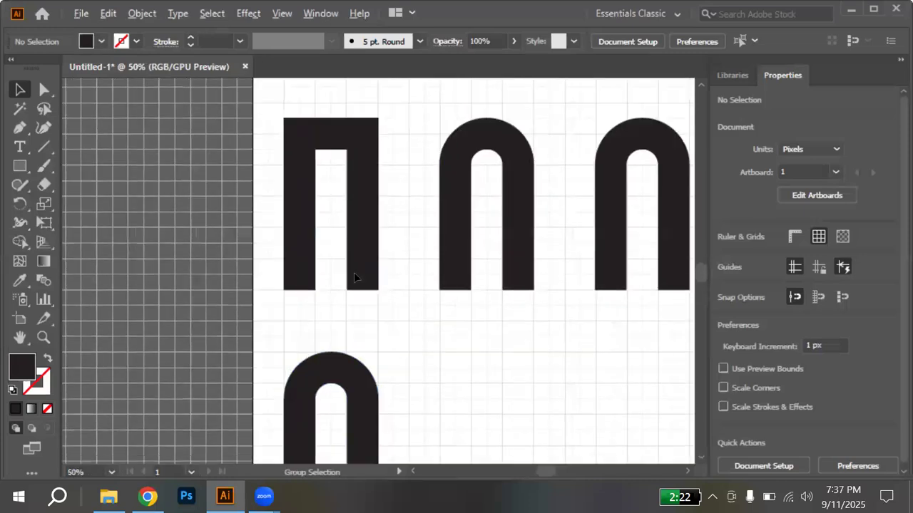
scroll(354, 276, down, 1)
scroll(354, 275, down, 2)
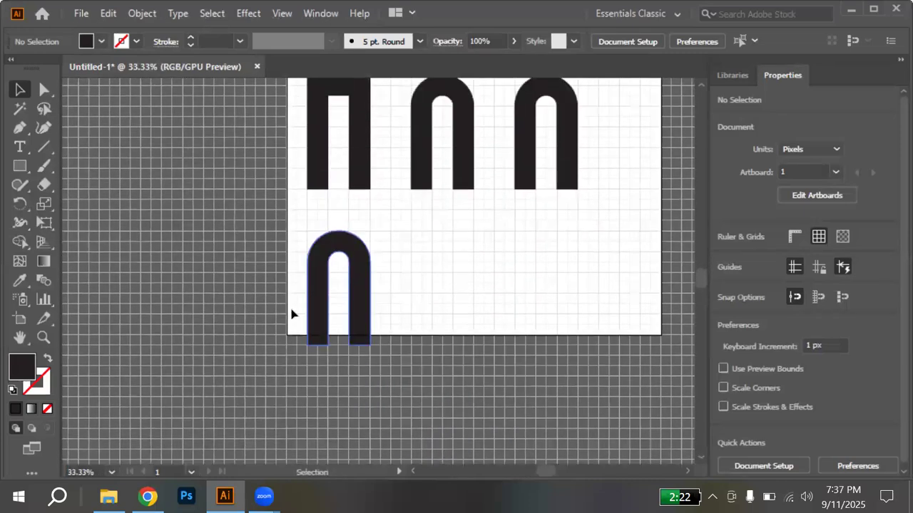
drag(287, 267, 344, 343)
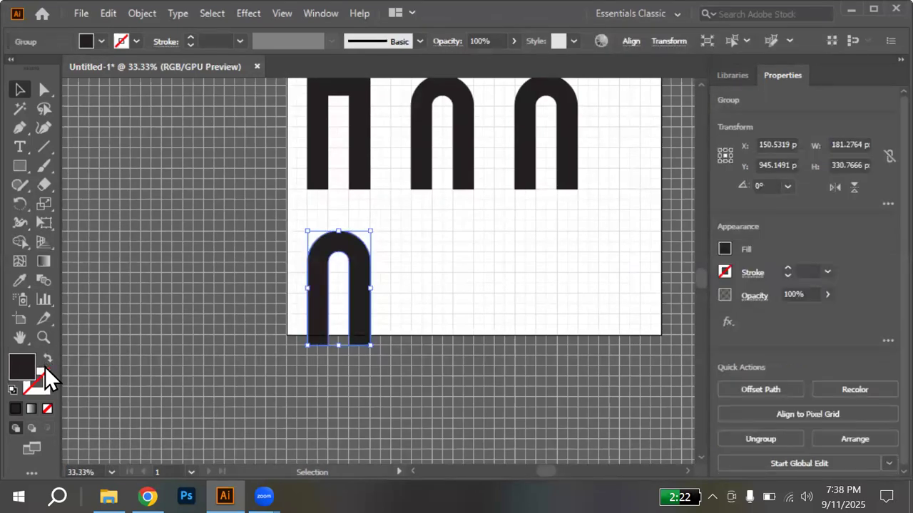
click(46, 359)
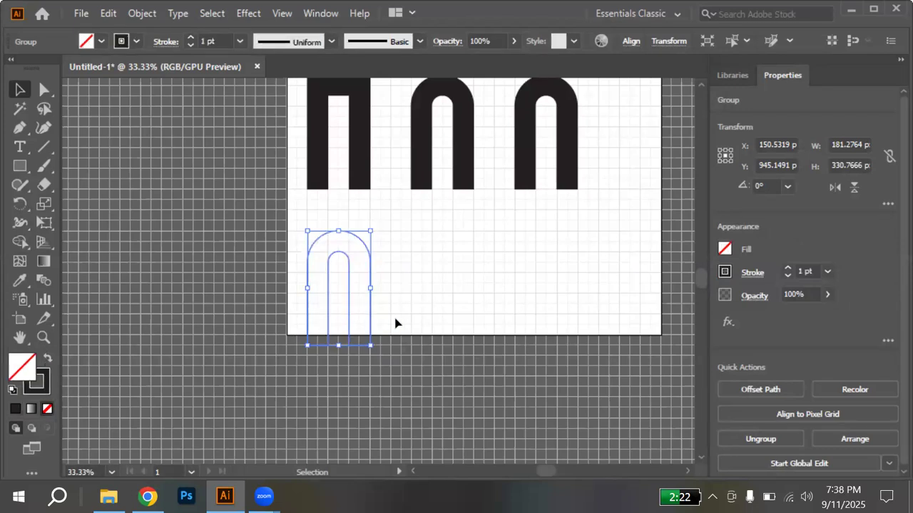
click(373, 321)
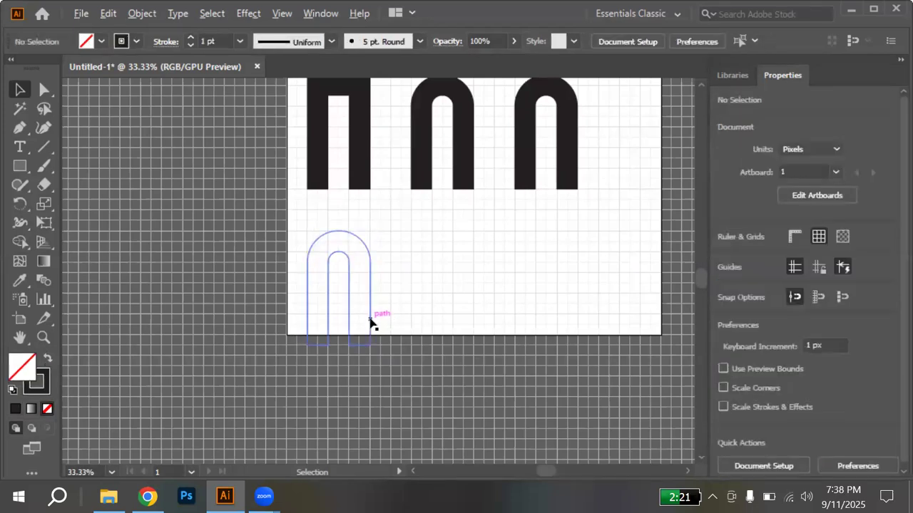
Duplicate the square-cornered 60 pt path onto the outlined lower arch, aligned with its legs, and set the copy's stroke to 1 pt
key(ctrl+=)
drag(353, 104, 356, 337)
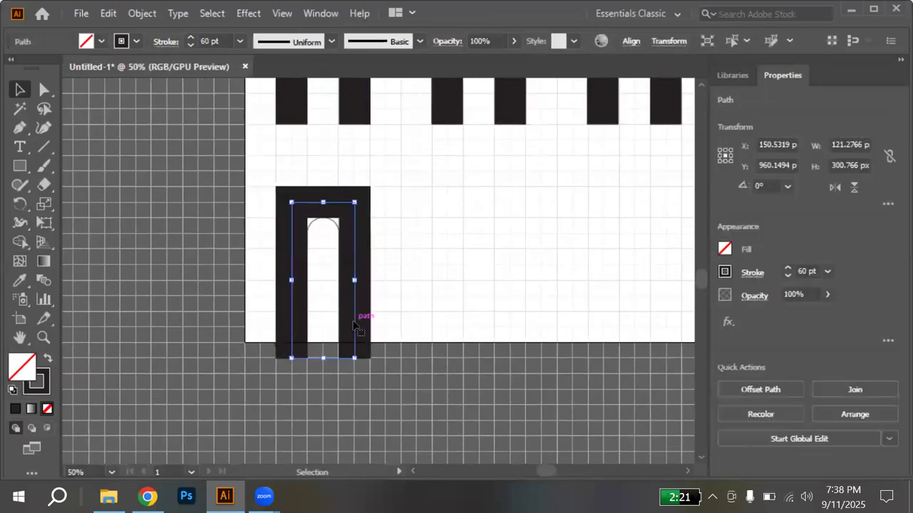
click(239, 40)
click(264, 113)
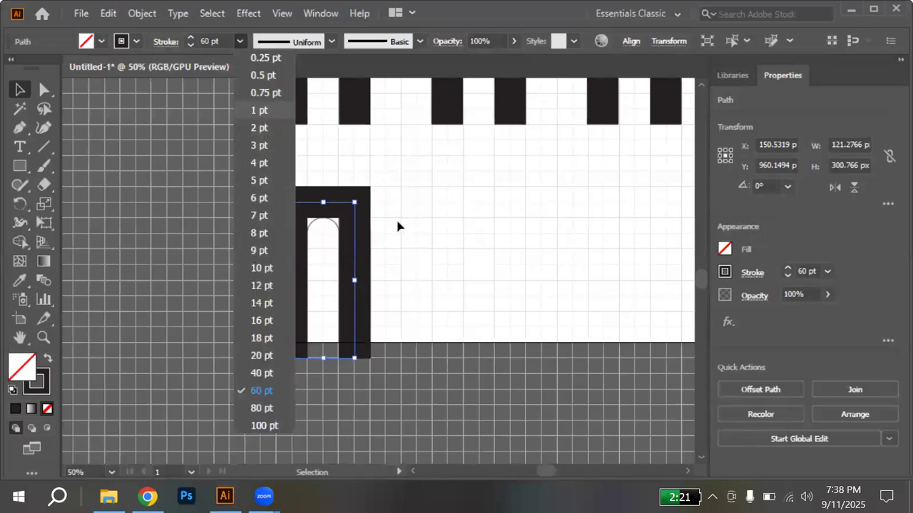
Round both upper corners of the copied centre path to the maximum so it follows the arch outline
click(41, 90)
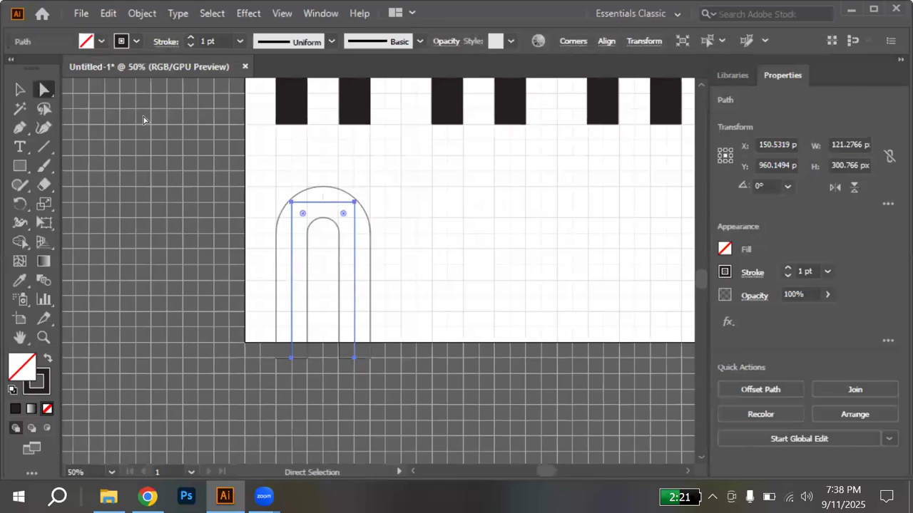
drag(302, 214, 400, 281)
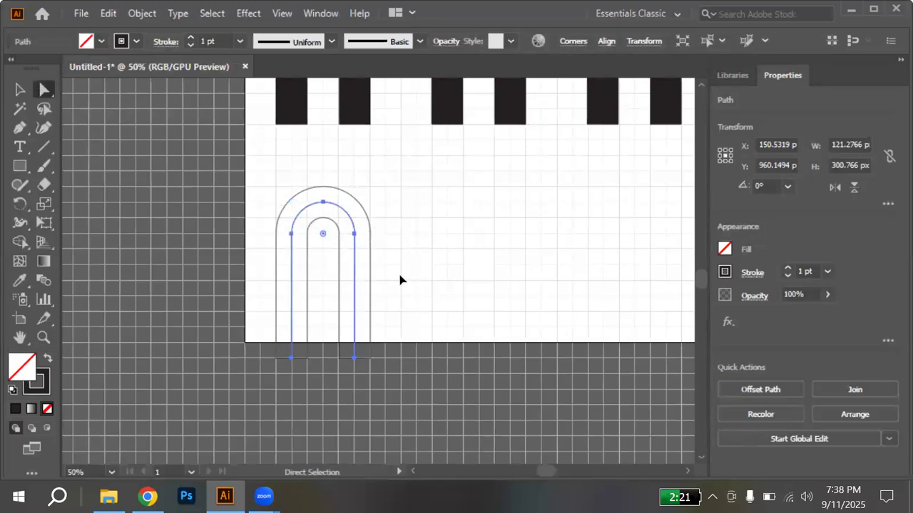
key(v)
click(385, 278)
Move the arch outline and its centre path straight up half a grid cell so their base sits on the artboard's lower edge
drag(253, 221, 448, 326)
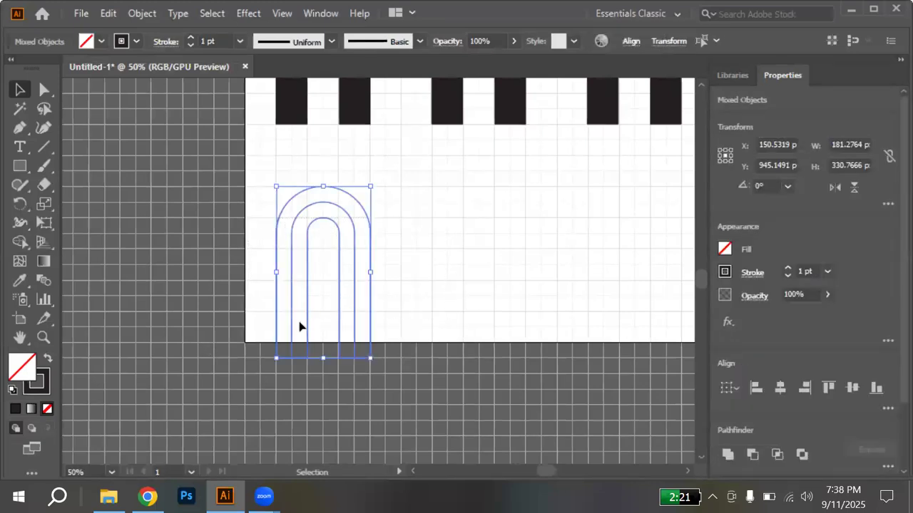
drag(305, 318, 304, 301)
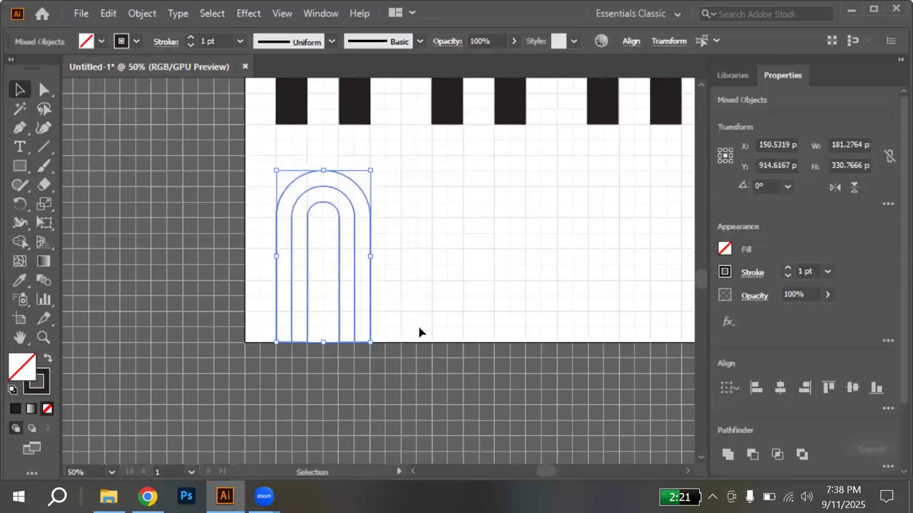
click(261, 281)
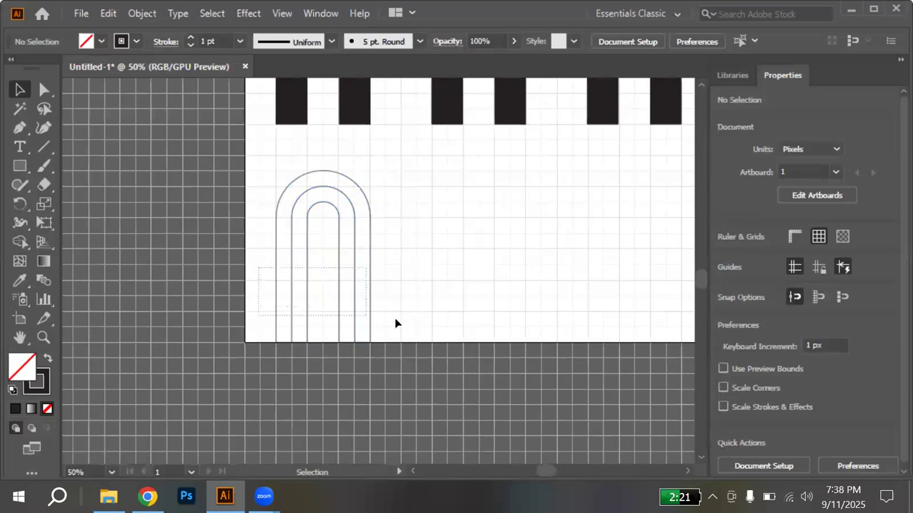
Duplicate the outlined arch with its centre path into the space directly below the second solid arch
click(357, 305)
drag(366, 308, 510, 310)
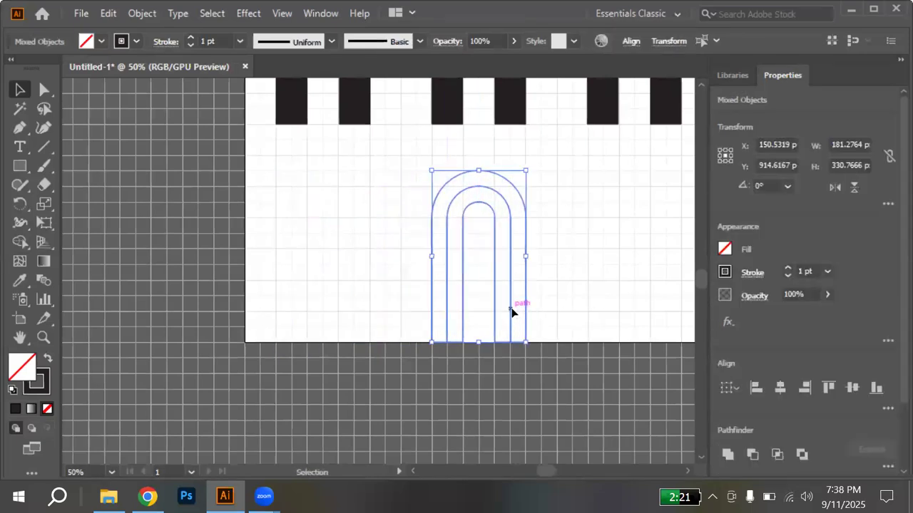
key(a)
key(ctrl+z)
drag(340, 292, 492, 312)
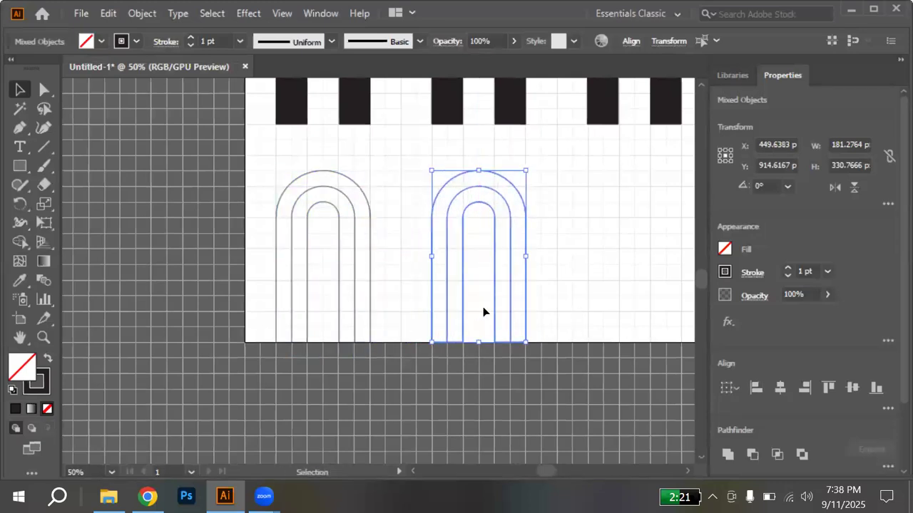
click(503, 330)
Shorten the second outlined arch's centre path so its ends sit half a grid cell above the artboard's lower edge
scroll(503, 331, up, 2)
scroll(504, 330, up, 1)
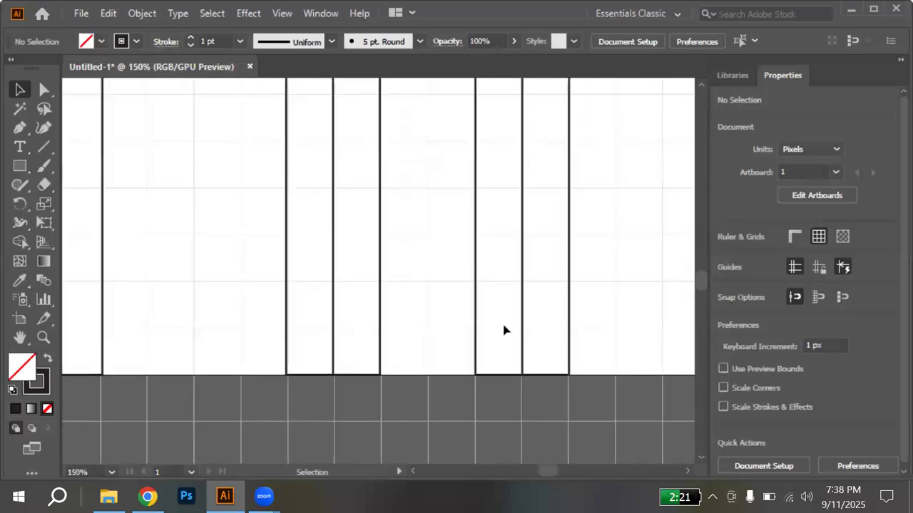
click(520, 331)
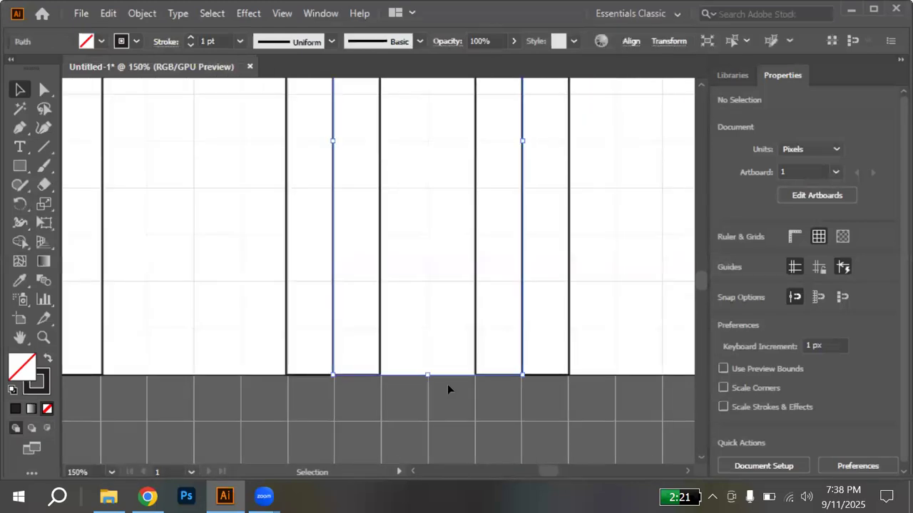
drag(429, 374, 419, 282)
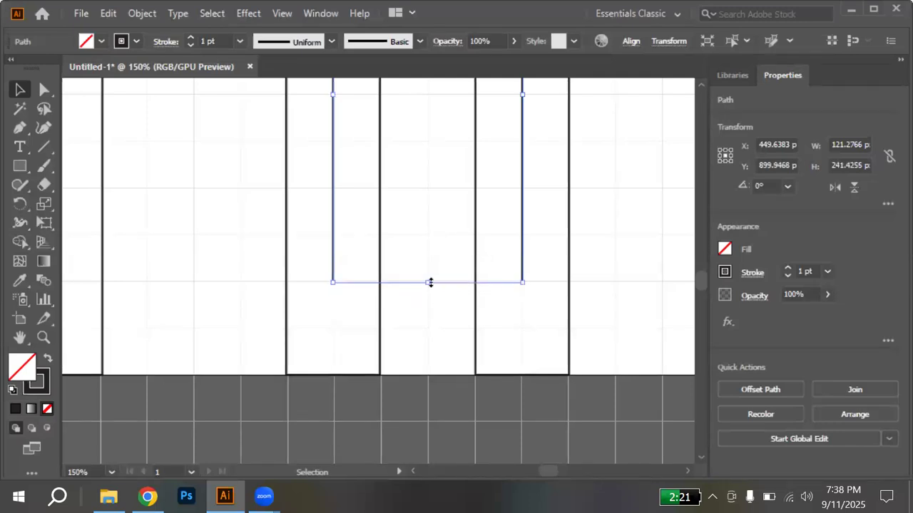
drag(426, 282, 426, 329)
click(436, 356)
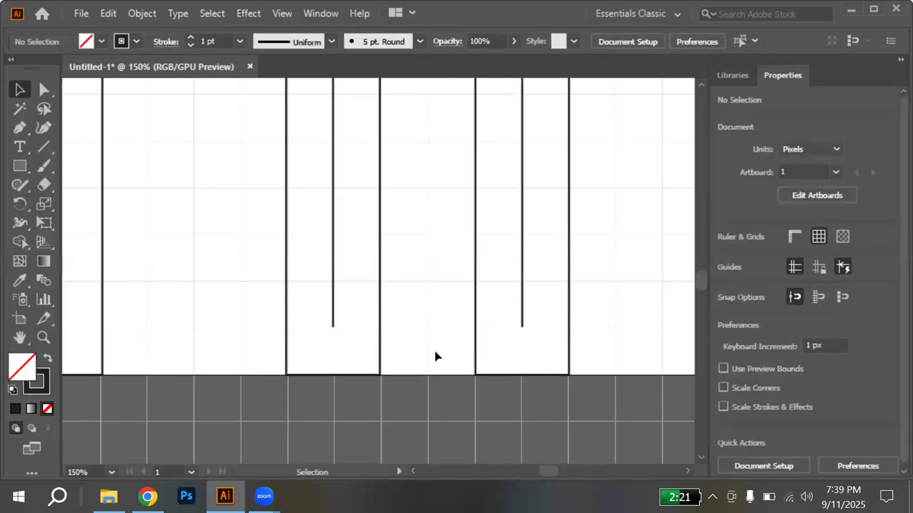
Extend both ends of the shortened centre path with diagonal Pen segments to the arch's outer bottom corners
key(p)
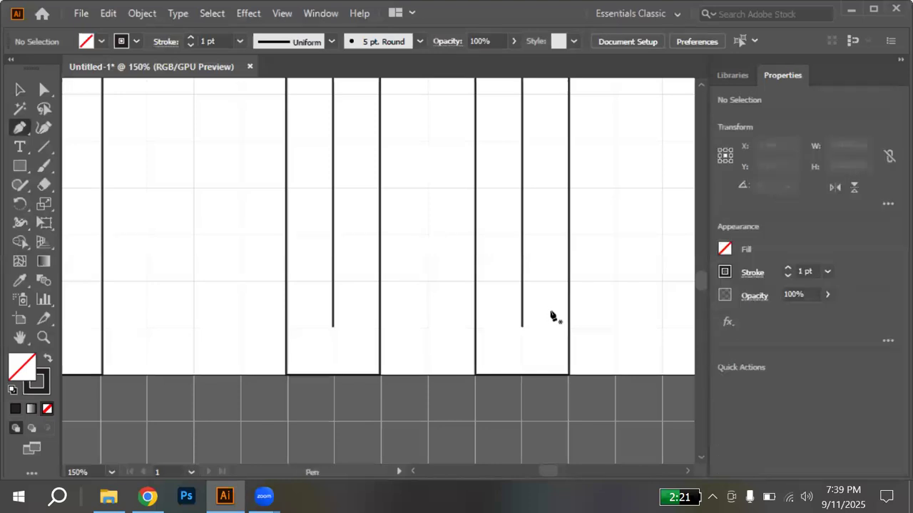
click(522, 326)
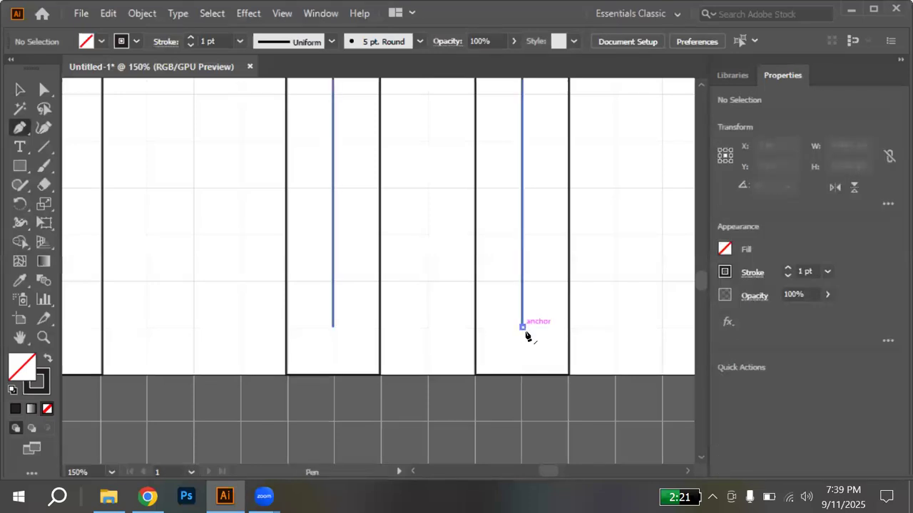
click(568, 374)
drag(569, 375, 571, 375)
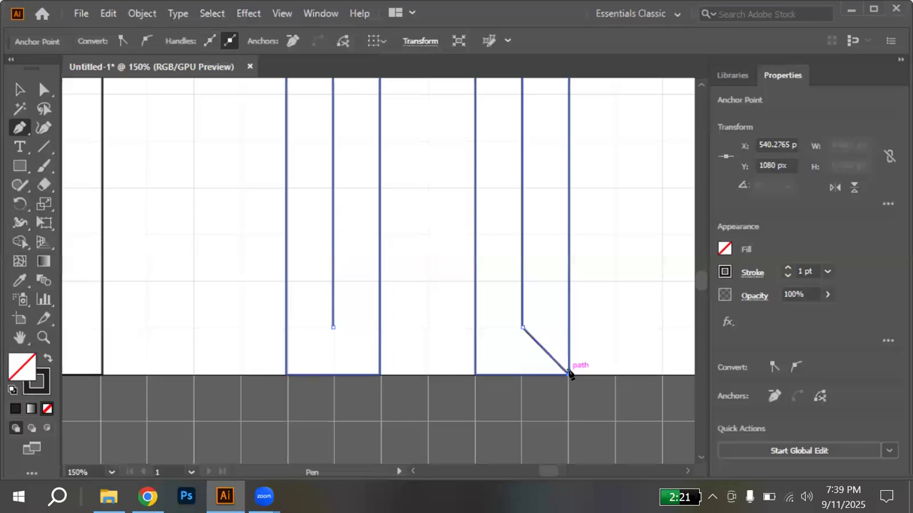
click(332, 327)
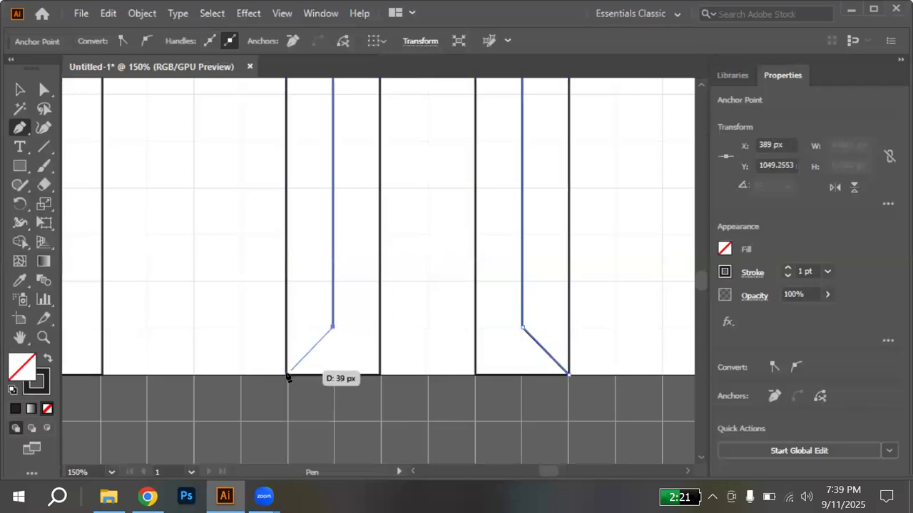
click(286, 374)
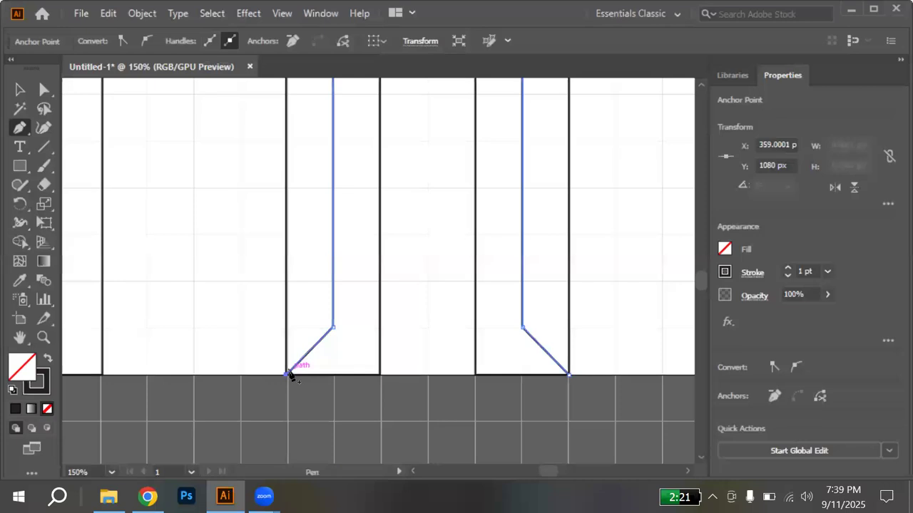
key(v)
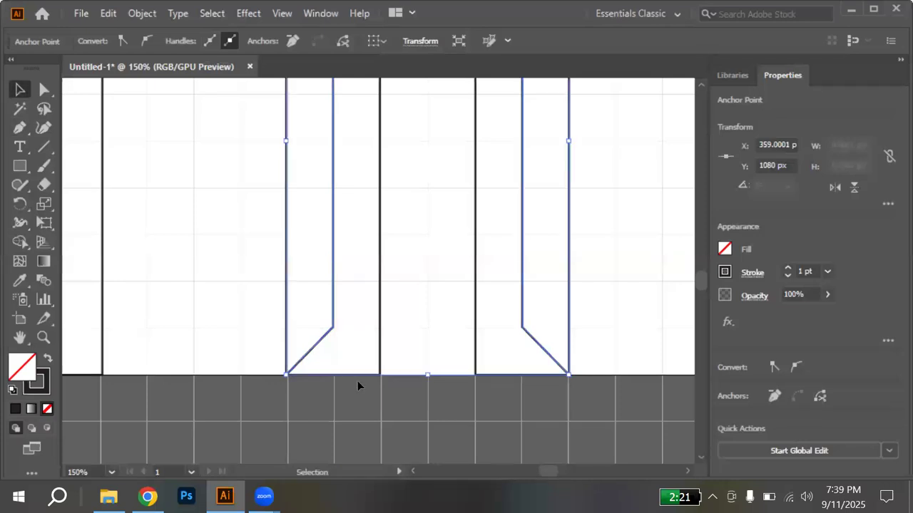
click(443, 345)
Round both bends of the centre path above the diagonal segments with a corner radius of about 105.53 px
scroll(443, 345, down, 2)
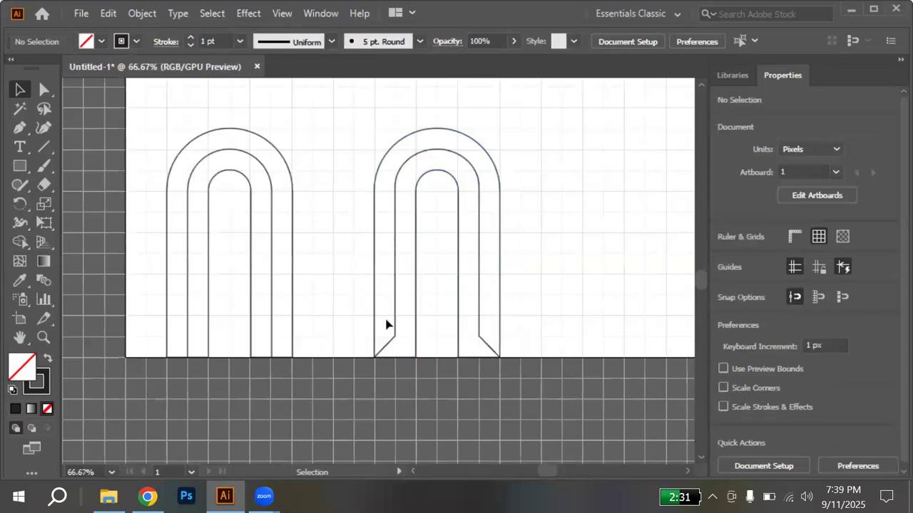
scroll(396, 338, up, 5)
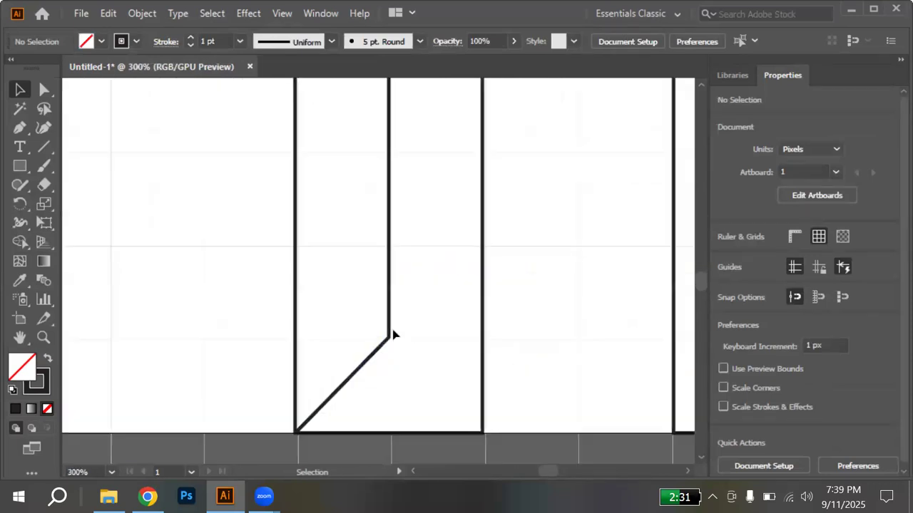
click(43, 90)
drag(364, 300, 436, 367)
scroll(436, 370, down, 2)
scroll(436, 369, right, 3)
drag(492, 372, 668, 197)
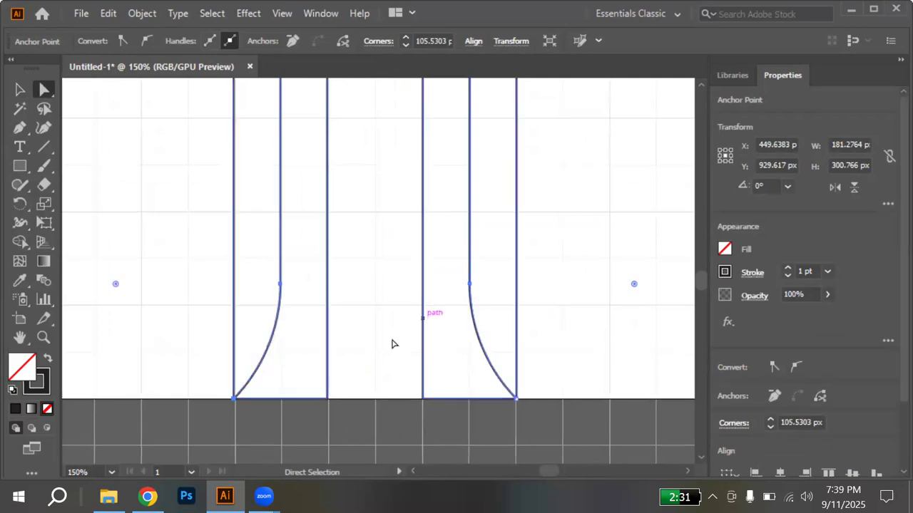
Round the inner bottom corners of both arch legs to the maximum so they curve out to the outer bottom corners
scroll(392, 344, down, 3)
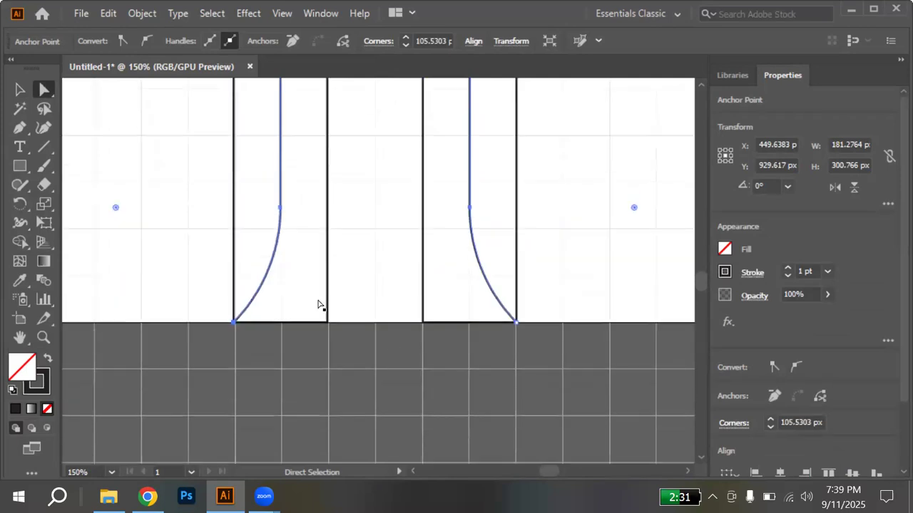
click(433, 312)
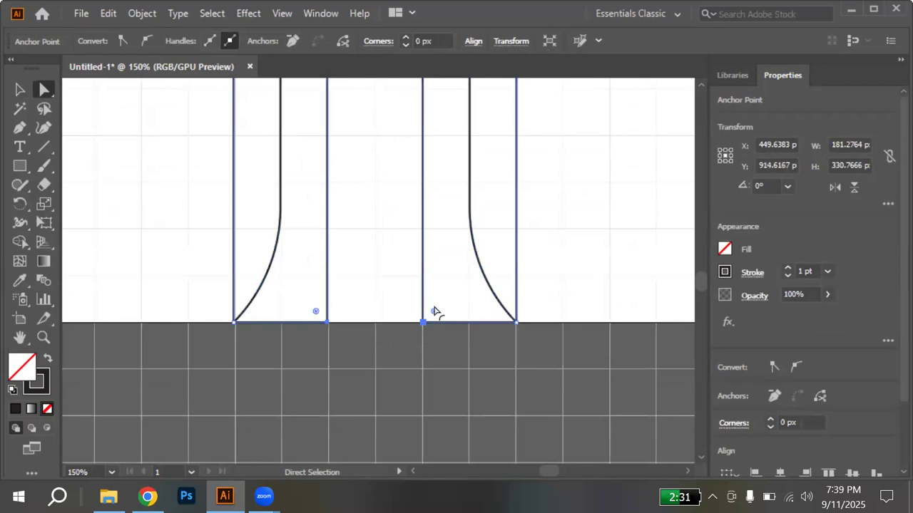
drag(433, 311, 646, 221)
key(v)
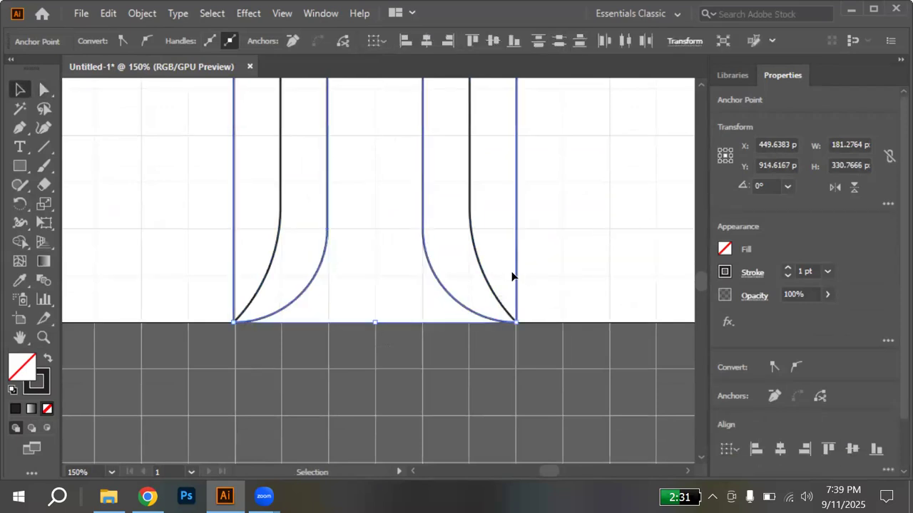
click(450, 266)
scroll(450, 266, down, 2)
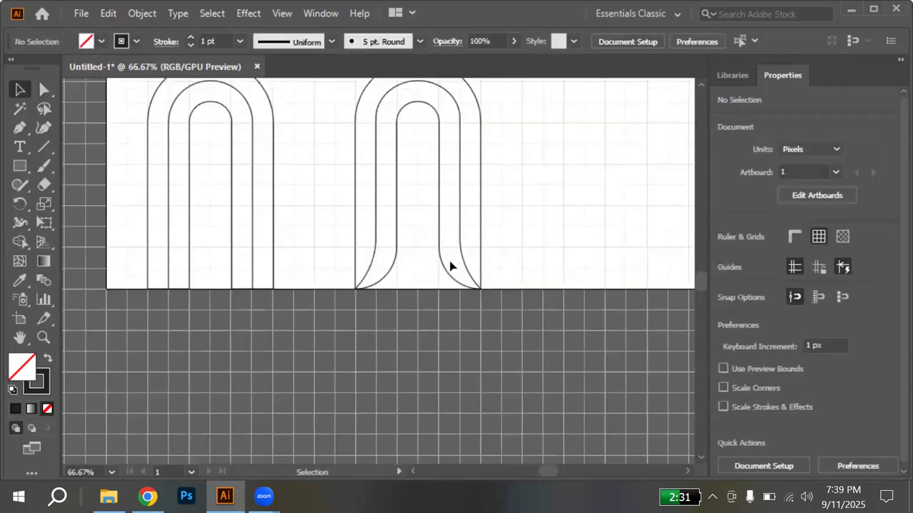
scroll(450, 266, down, 1)
drag(459, 267, 599, 286)
key(ctrl+z)
key(v)
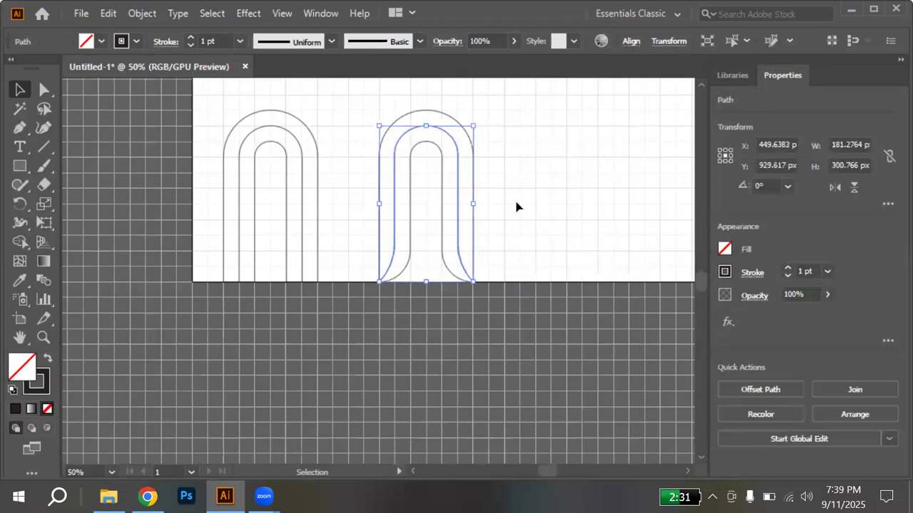
click(464, 150)
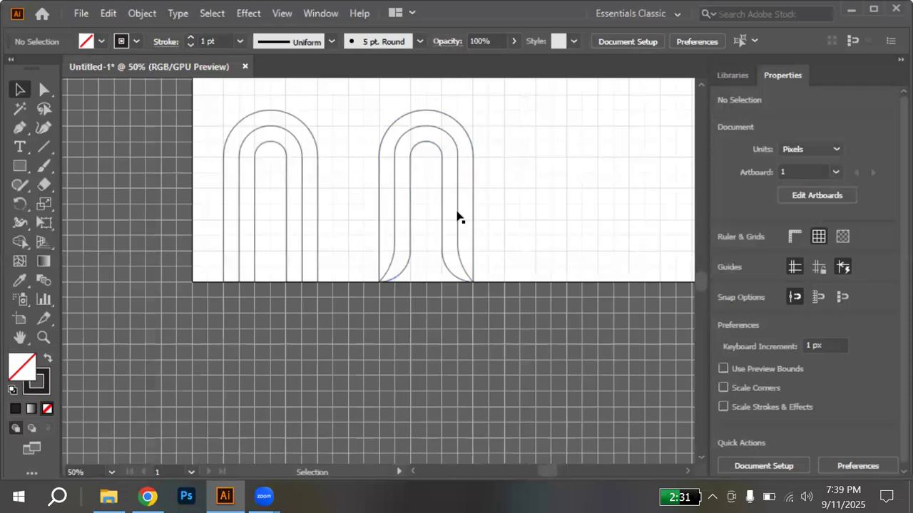
Duplicate the flared arch outline with its centre path into the space directly below the third solid arch
drag(438, 282, 536, 272)
scroll(427, 292, down, 1)
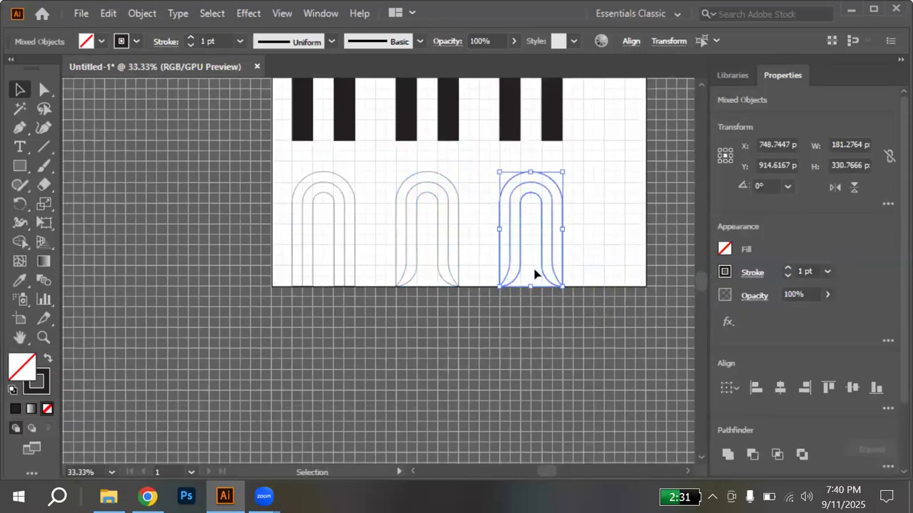
Delete the flared arch copy below the third solid arch and split the remaining flared arch along its centre path with Pathfinder Divide
key(Delete)
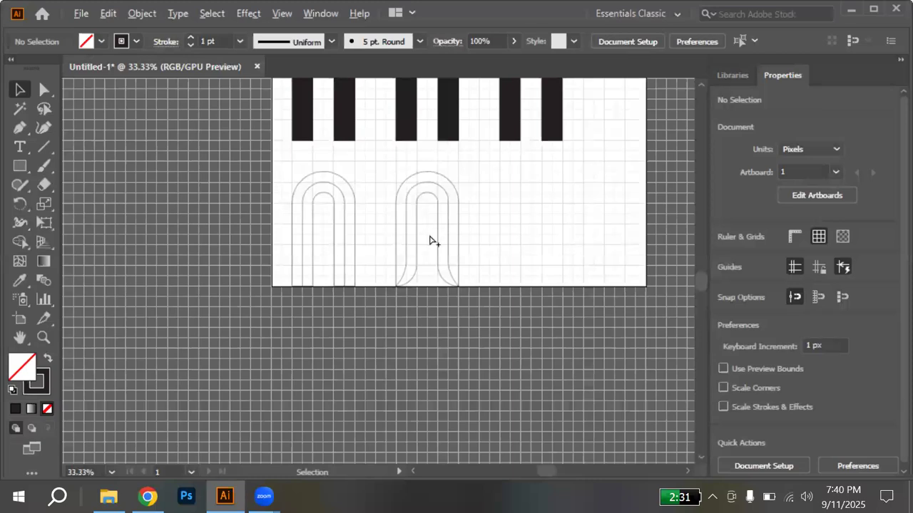
alt+scroll(430, 237, up, 4)
drag(430, 236, 599, 316)
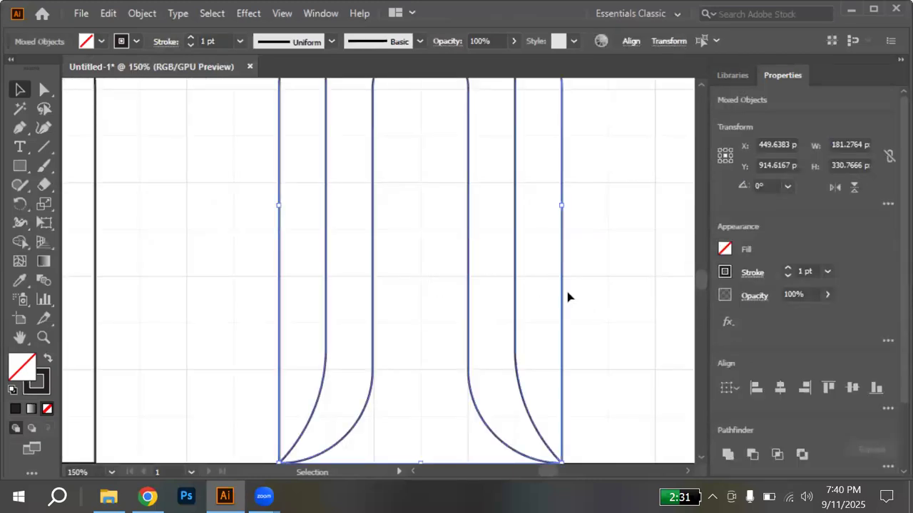
click(316, 17)
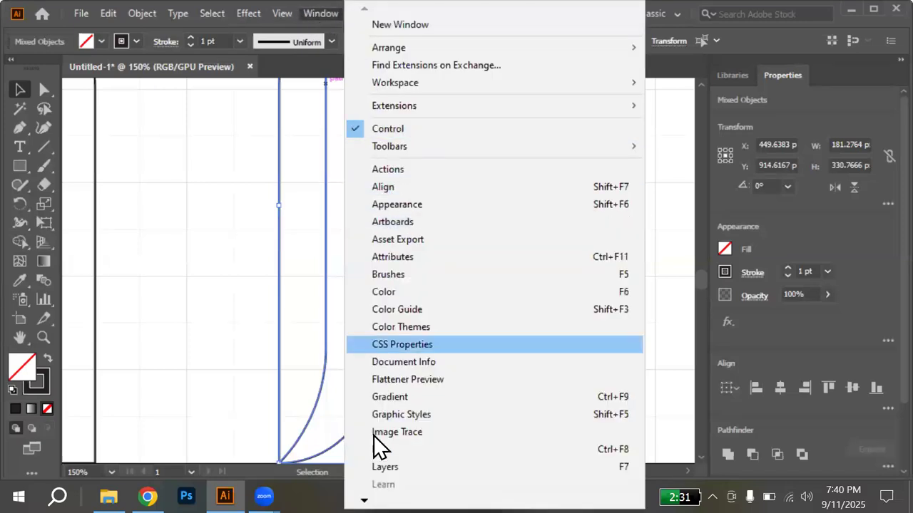
mouse_move(364, 501)
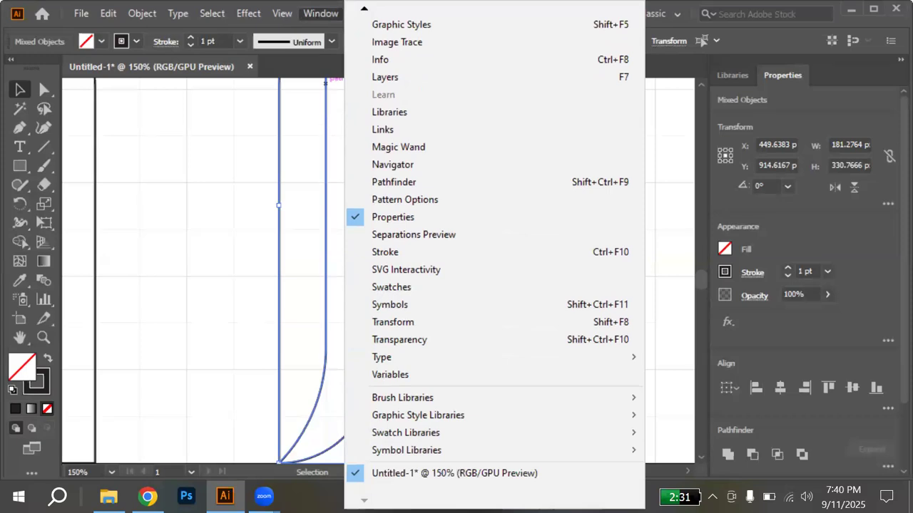
click(409, 180)
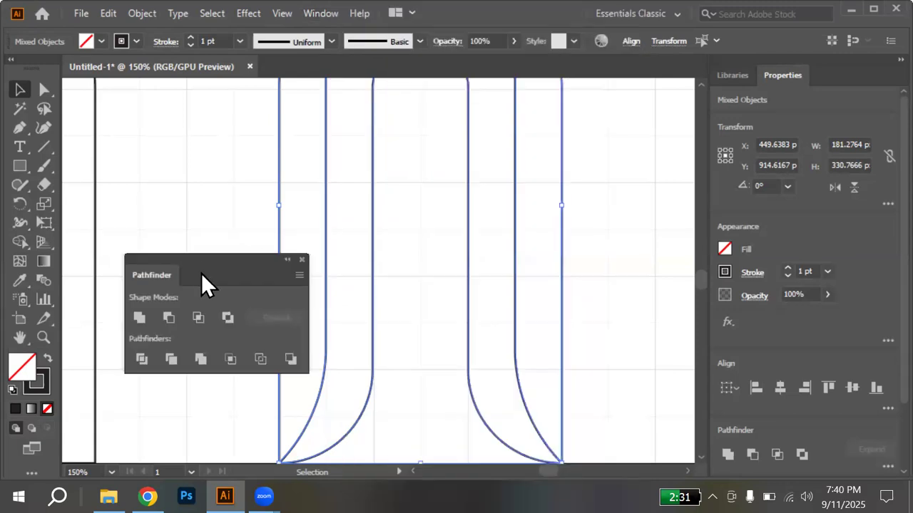
drag(201, 273, 207, 184)
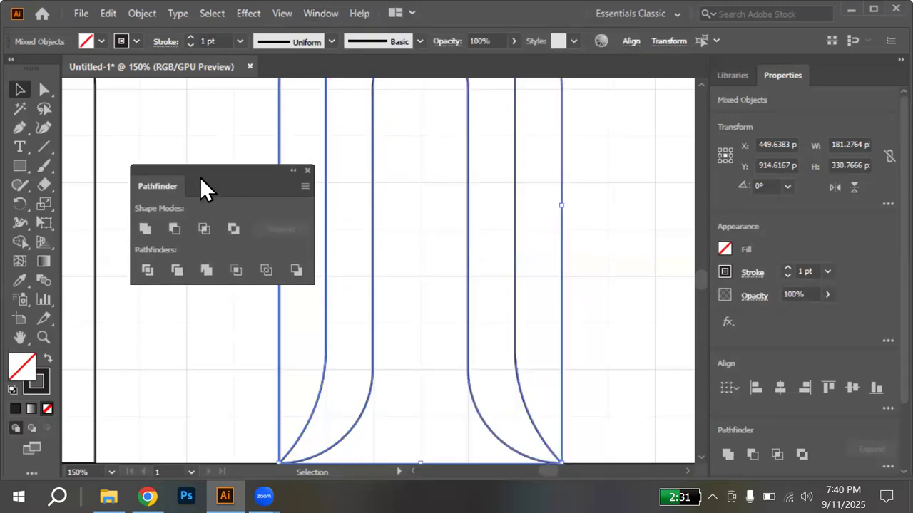
click(146, 264)
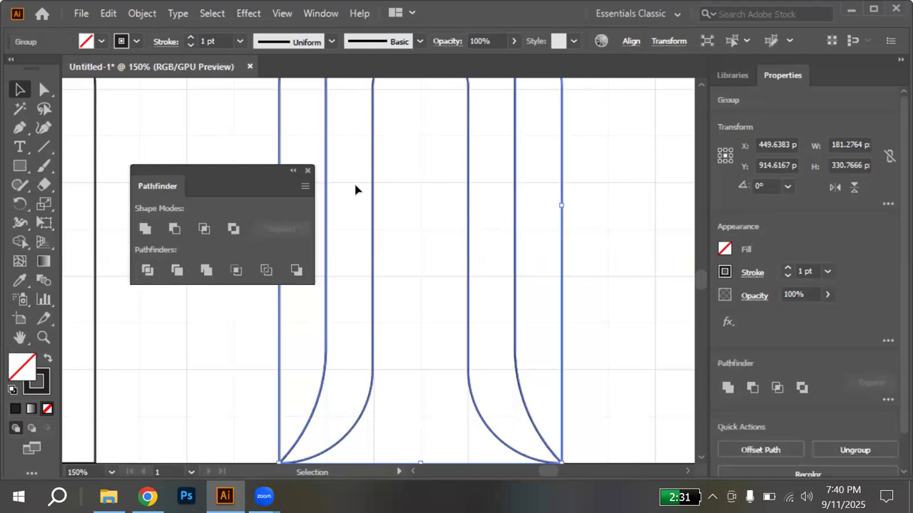
click(308, 171)
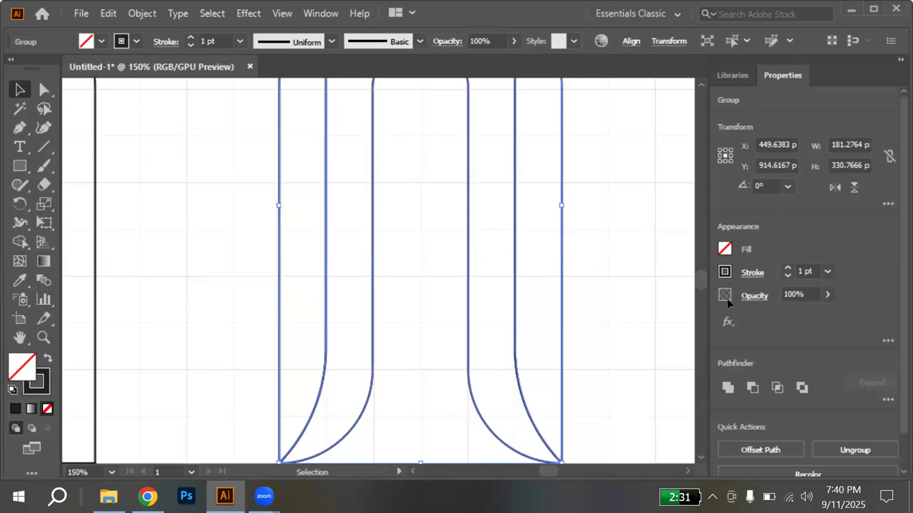
Ungroup the divided flared arch into separate pieces
scroll(780, 335, down, 1)
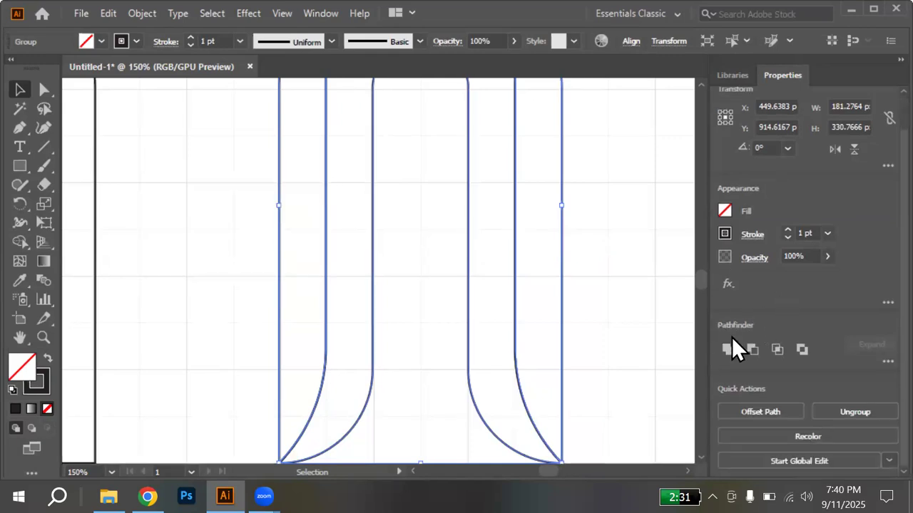
right_click(514, 236)
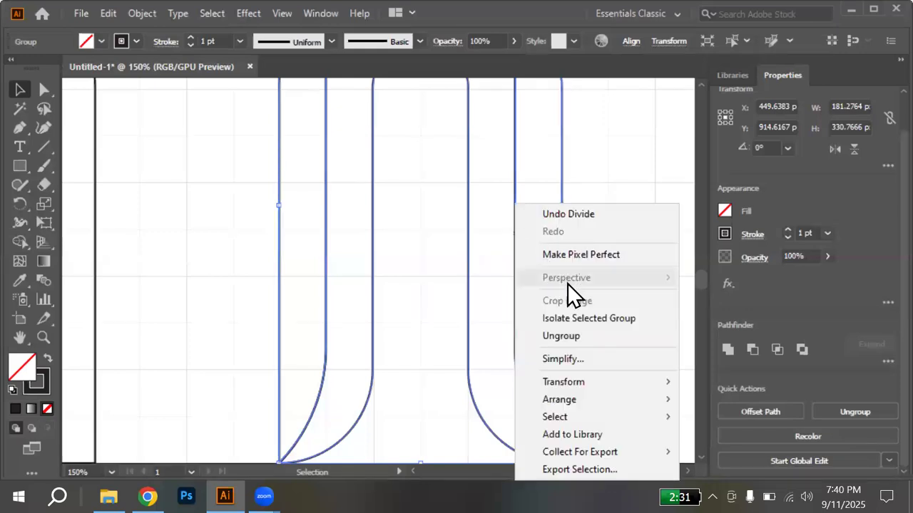
click(570, 336)
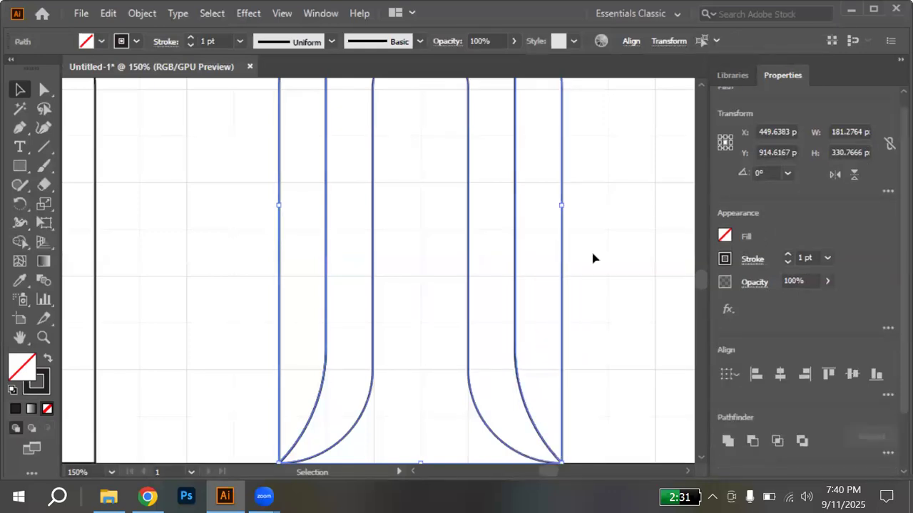
Pull the outer piece out of the divided flared arch as a separation test and undo the moves
click(592, 258)
drag(564, 299, 523, 335)
click(656, 285)
scroll(654, 284, down, 2)
key(ctrl+minus)
key(ctrl+minus)
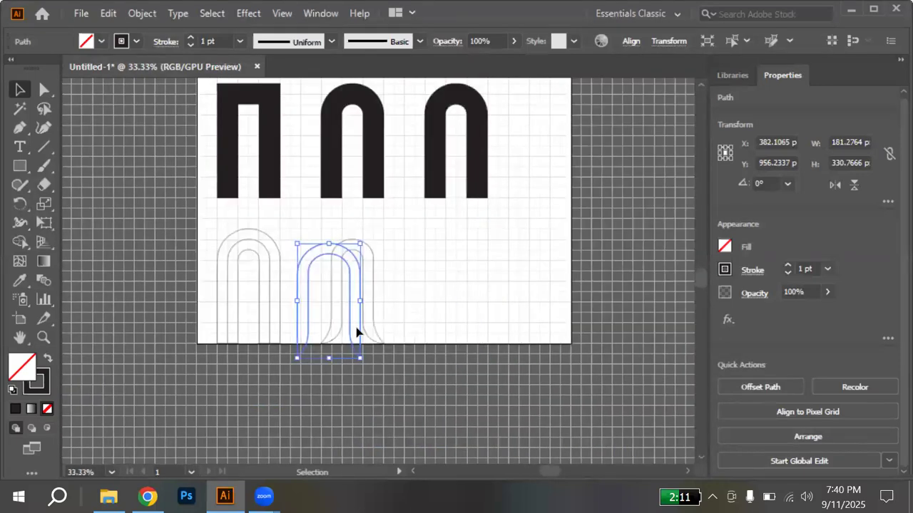
drag(359, 330, 486, 314)
click(554, 324)
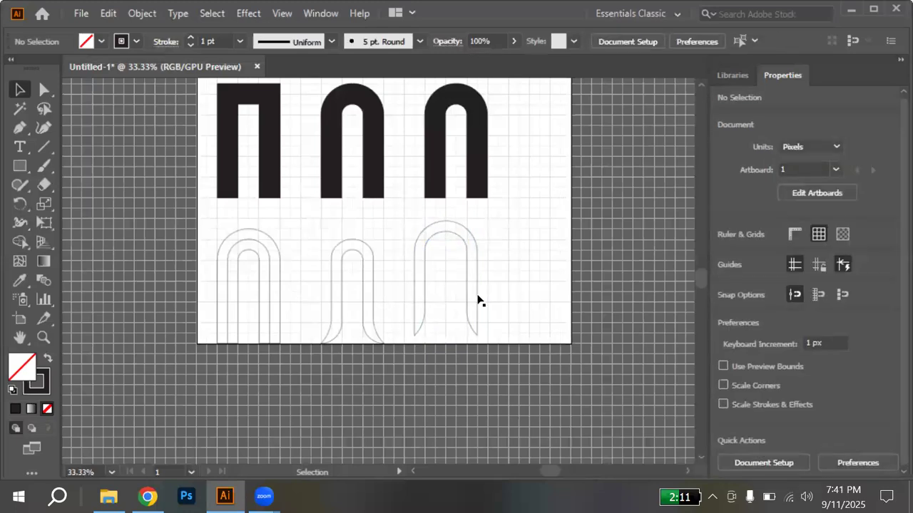
key(ctrl+z)
key(ctrl+z)
Duplicate all pieces of the divided flared arch horizontally, placing the copy at about X 930 px on the same baseline
key(v)
scroll(414, 319, up, 1)
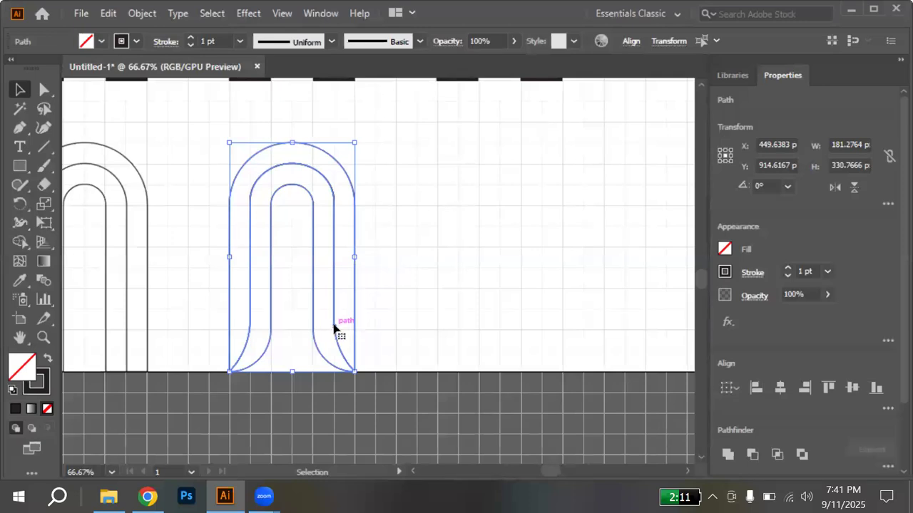
drag(333, 324, 656, 307)
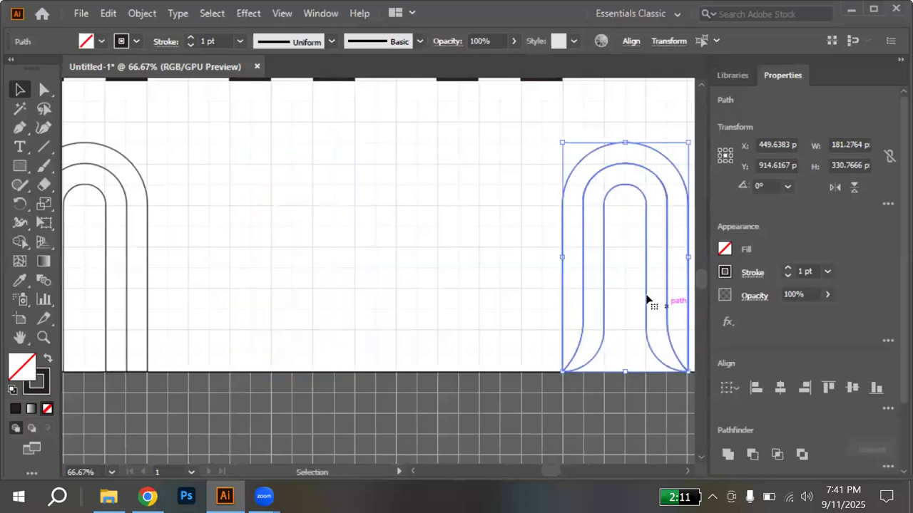
key(ctrl+z)
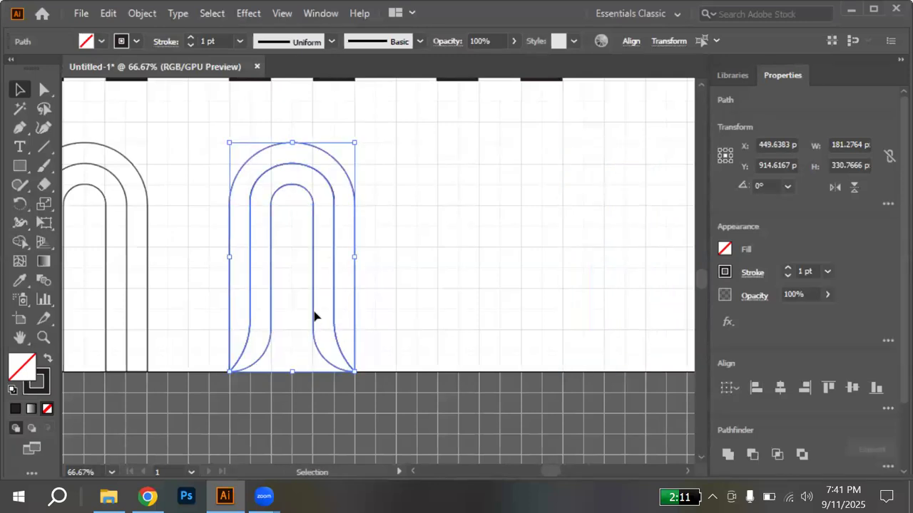
drag(314, 313, 646, 320)
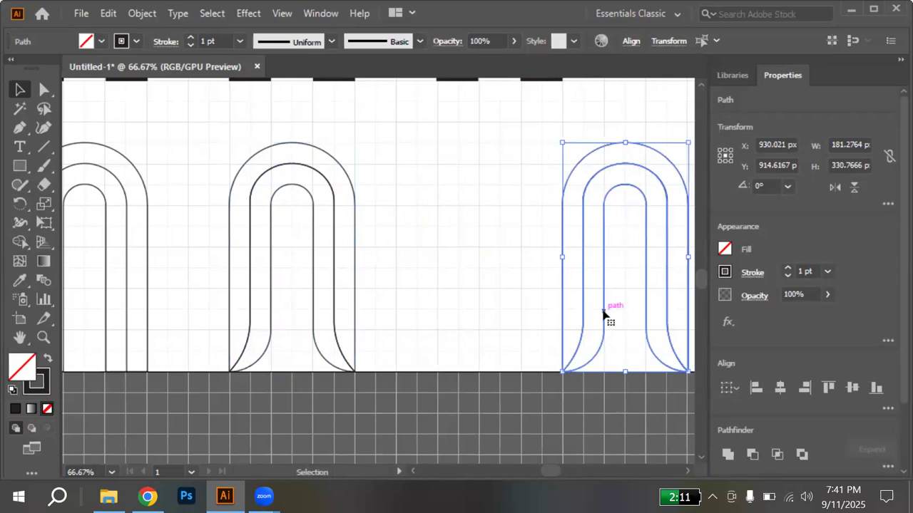
Rotate the copied flared arch by 45°
right_click(604, 316)
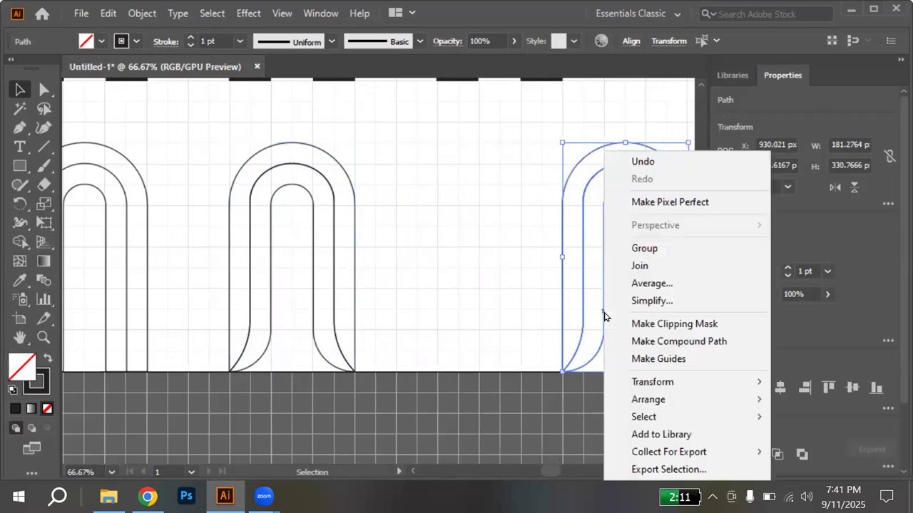
mouse_move(656, 385)
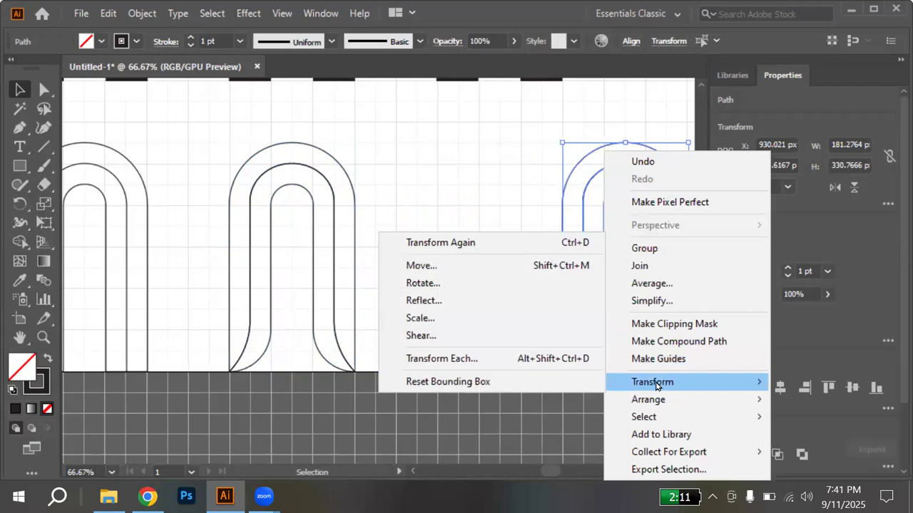
click(440, 284)
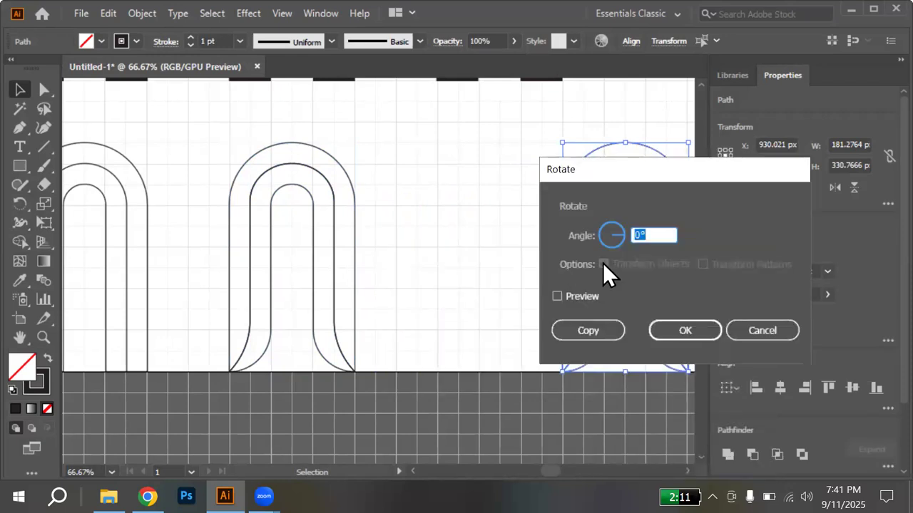
text(45)
click(557, 297)
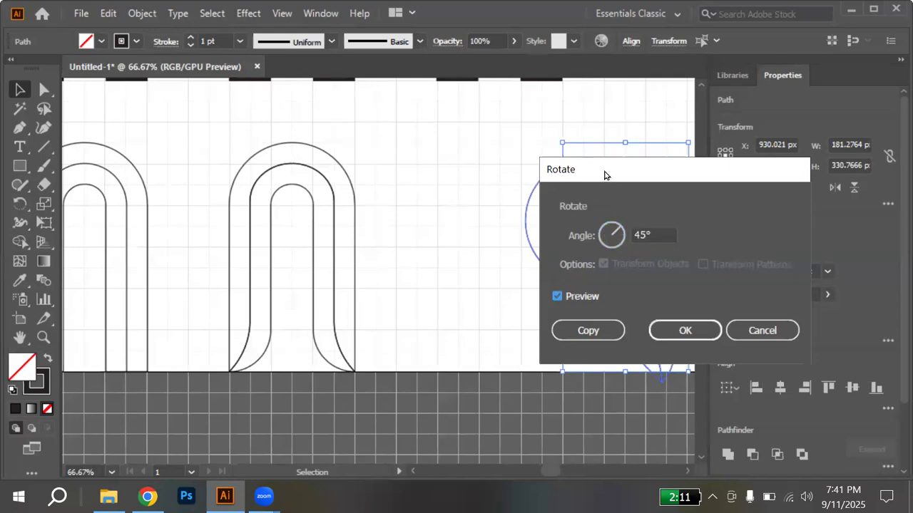
drag(599, 172, 795, 148)
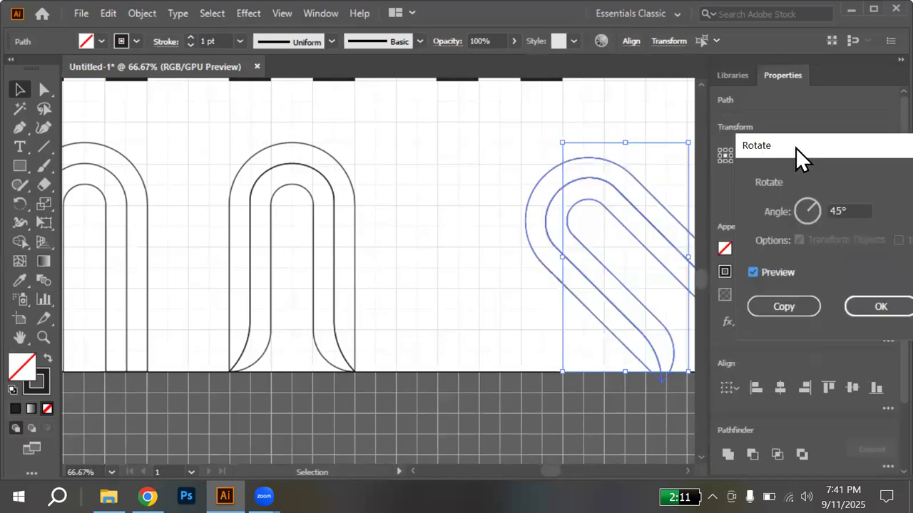
click(869, 303)
scroll(572, 261, right, 5)
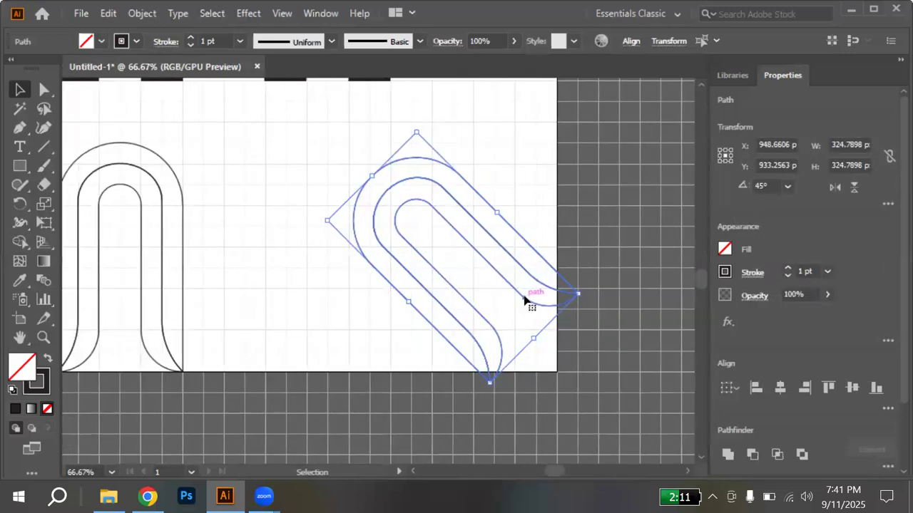
Reflect a copy of the rotated arch across the vertical axis so the two arches cross in a heart shape
right_click(526, 301)
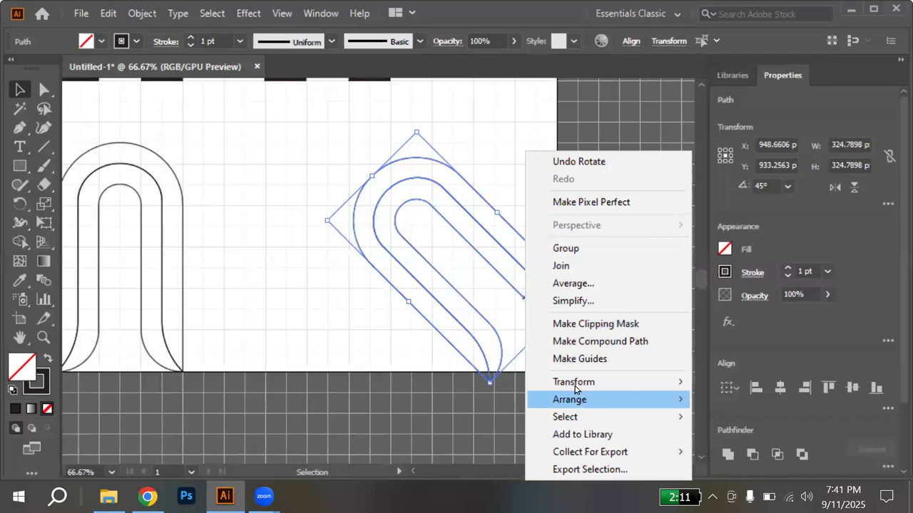
mouse_move(575, 384)
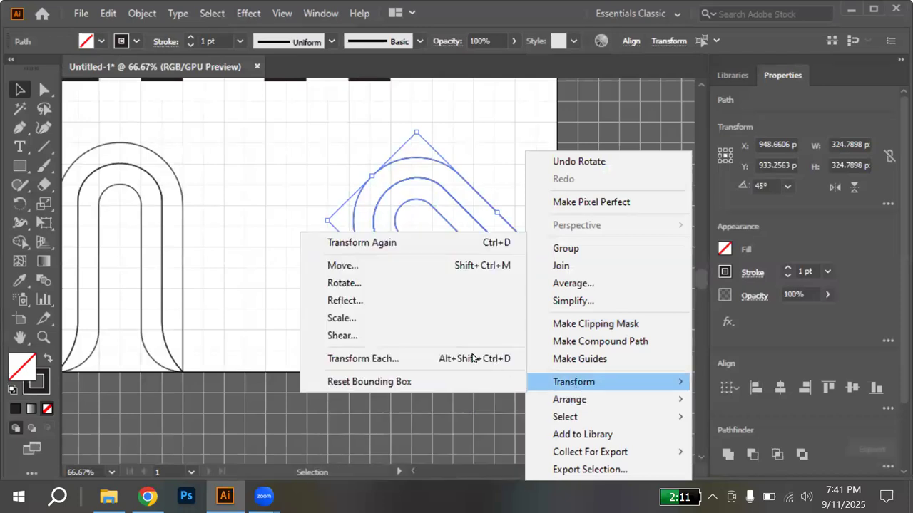
click(386, 309)
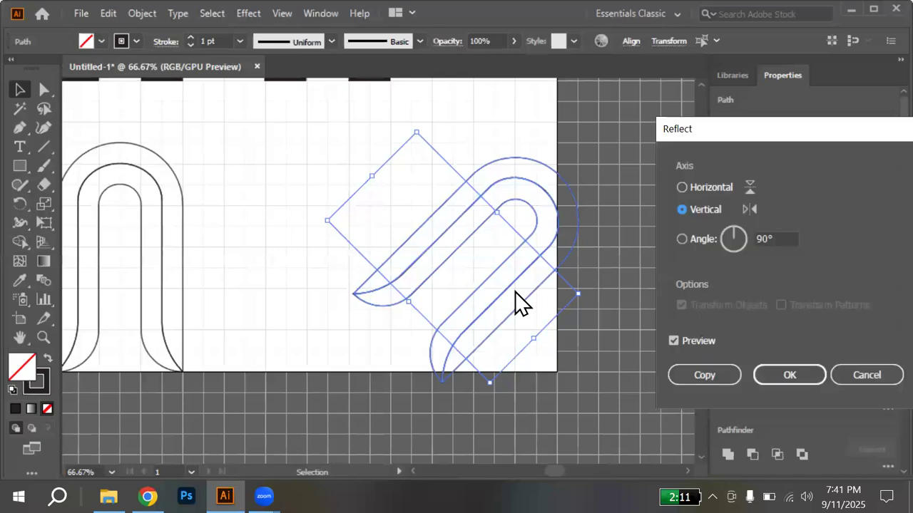
click(695, 375)
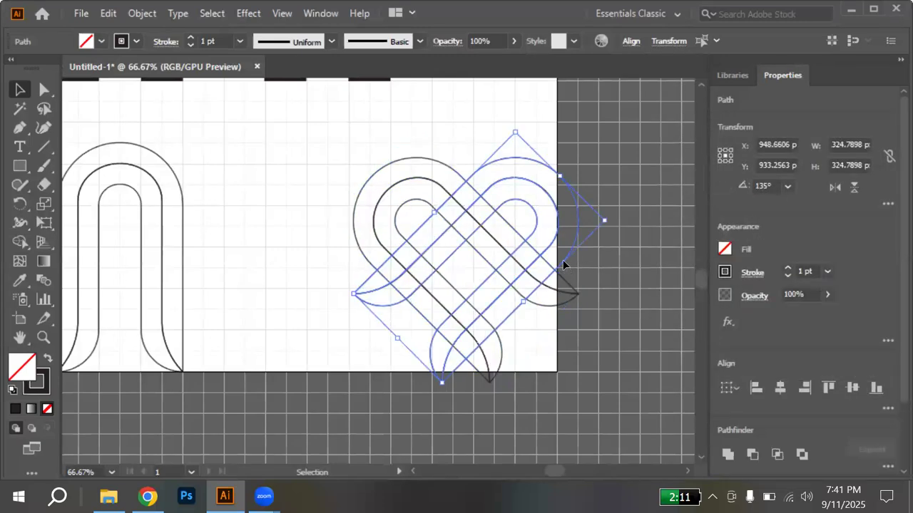
Move both crossed arches under the third solid arch, centred at about X 748.74 px with the lower tips on the artboard's bottom edge
drag(306, 162, 382, 300)
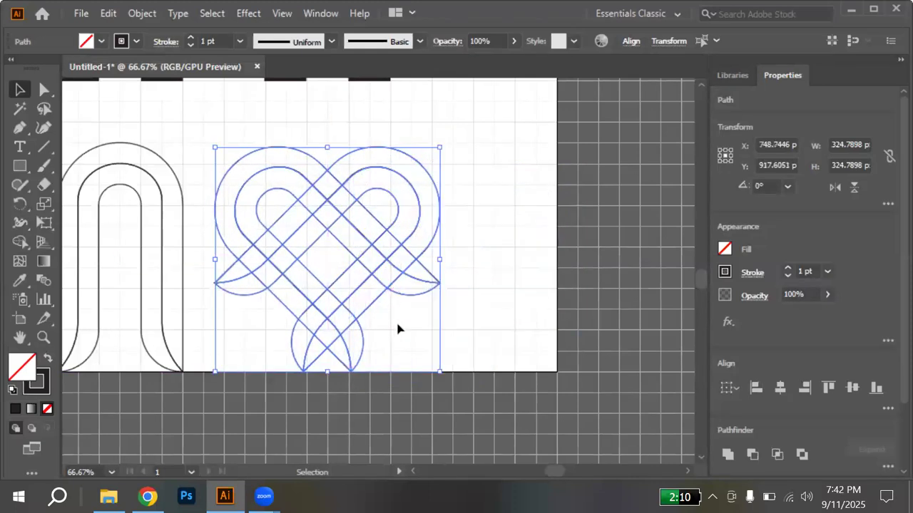
click(398, 331)
scroll(399, 328, down, 2)
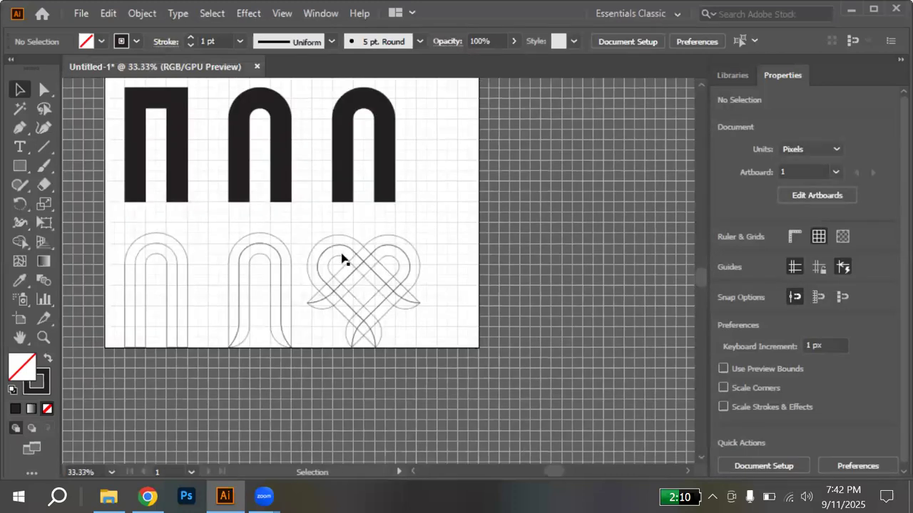
Duplicate the interlaced heart horizontally onto the empty canvas just outside the artboard's right edge
drag(440, 351, 404, 333)
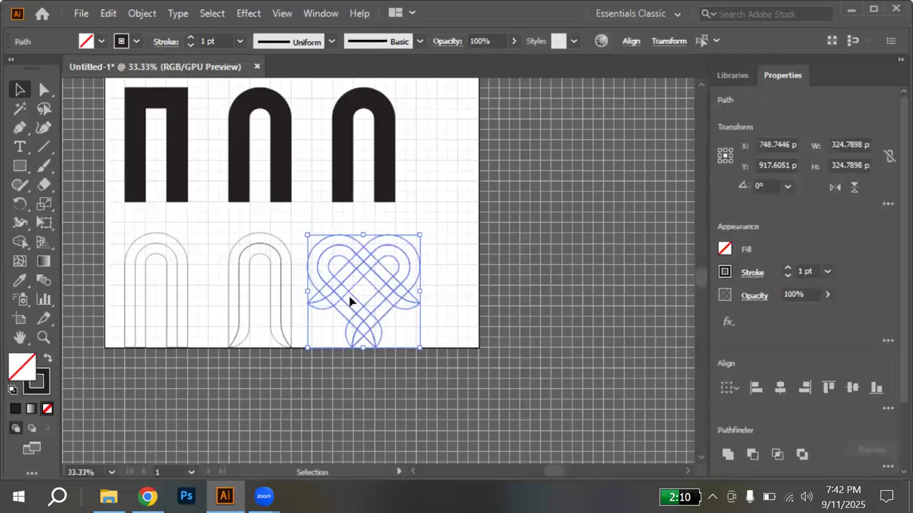
drag(364, 303, 554, 304)
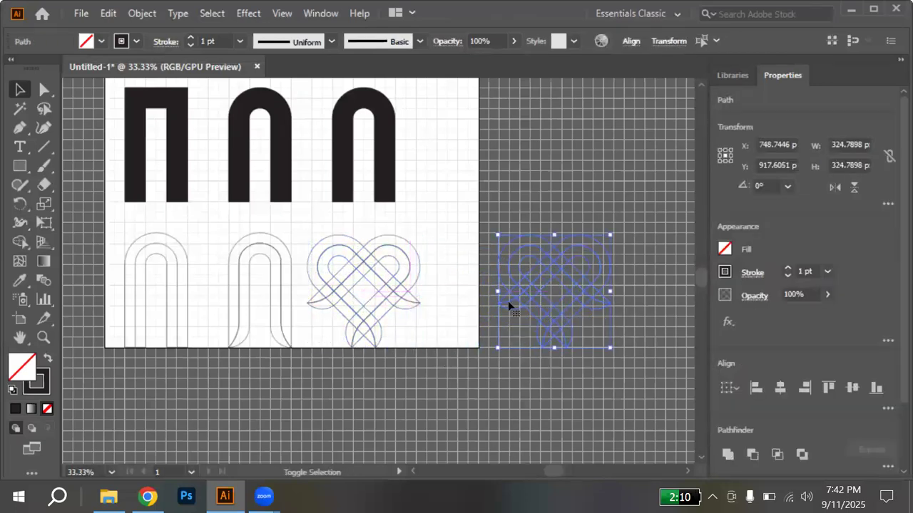
click(436, 264)
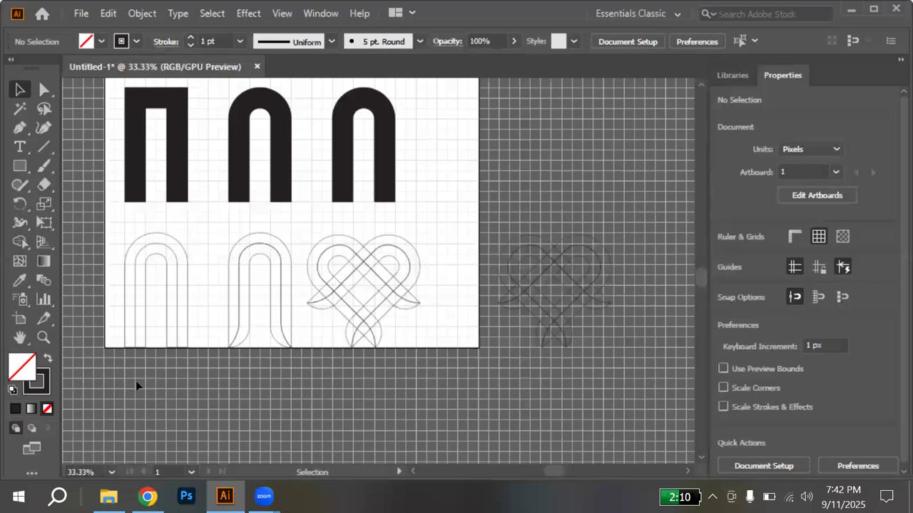
Try to scale down all the arches and the heart on the artboard together
scroll(136, 383, up, 2)
scroll(138, 381, up, 9)
scroll(138, 381, down, 12)
scroll(137, 385, up, 5)
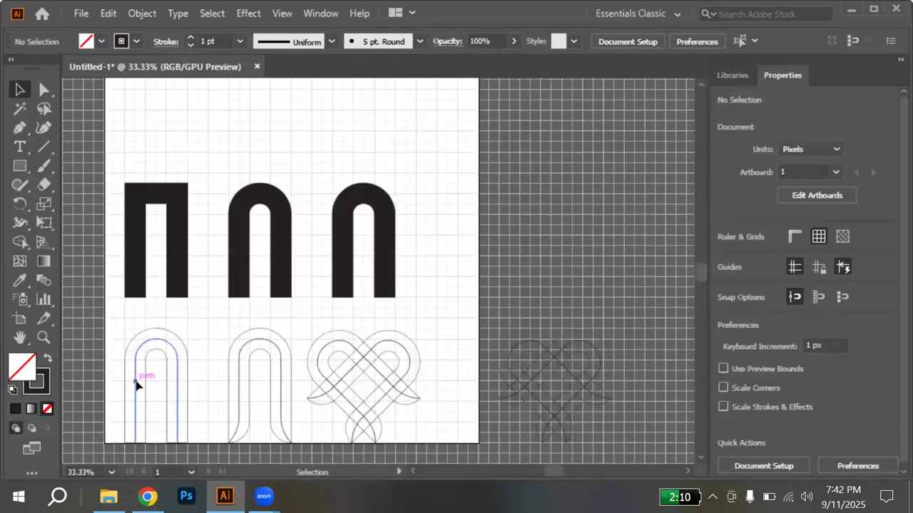
scroll(138, 384, down, 3)
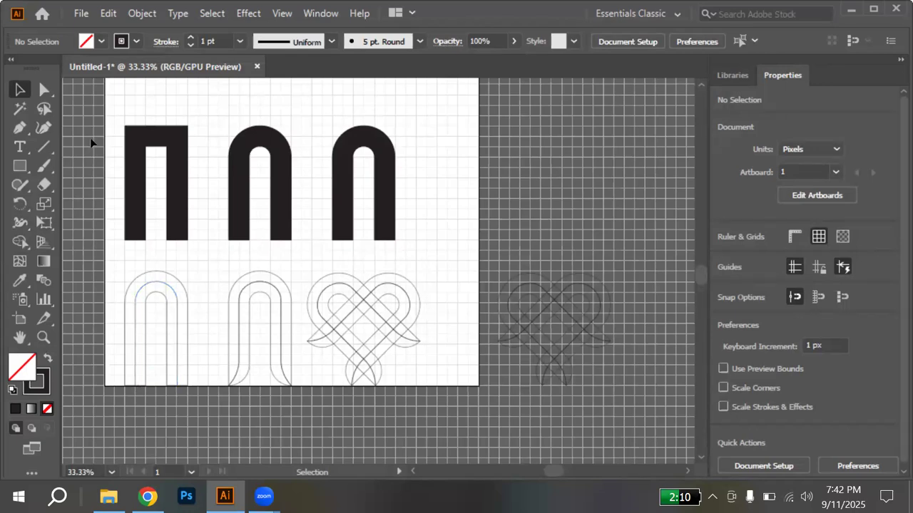
key(ctrl+a)
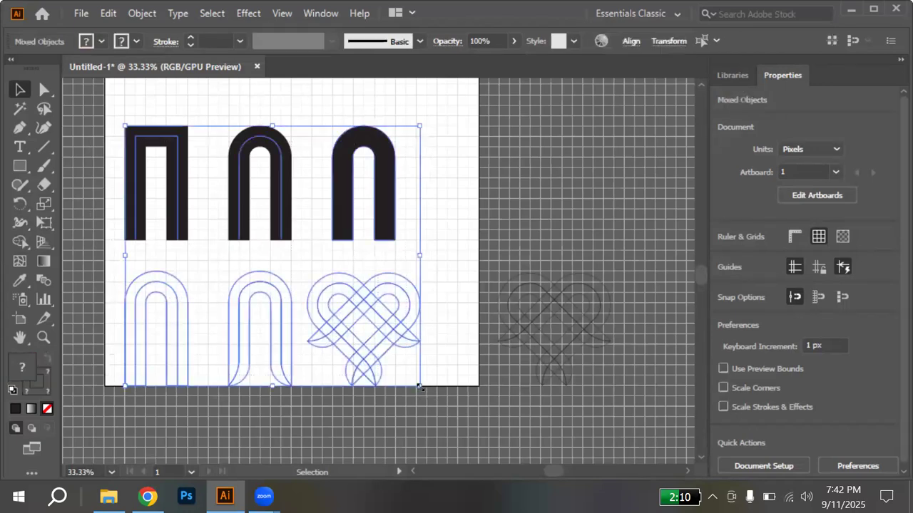
drag(420, 385, 286, 268)
click(335, 336)
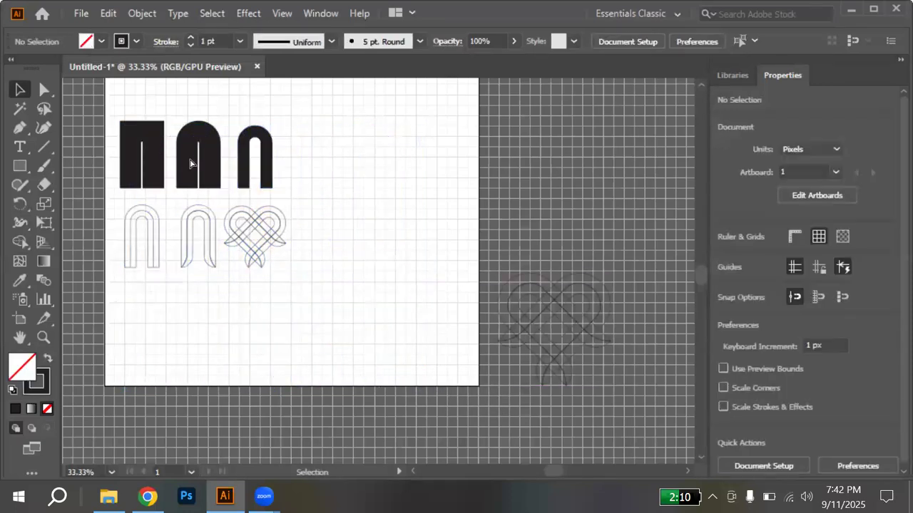
key(ctrl+z)
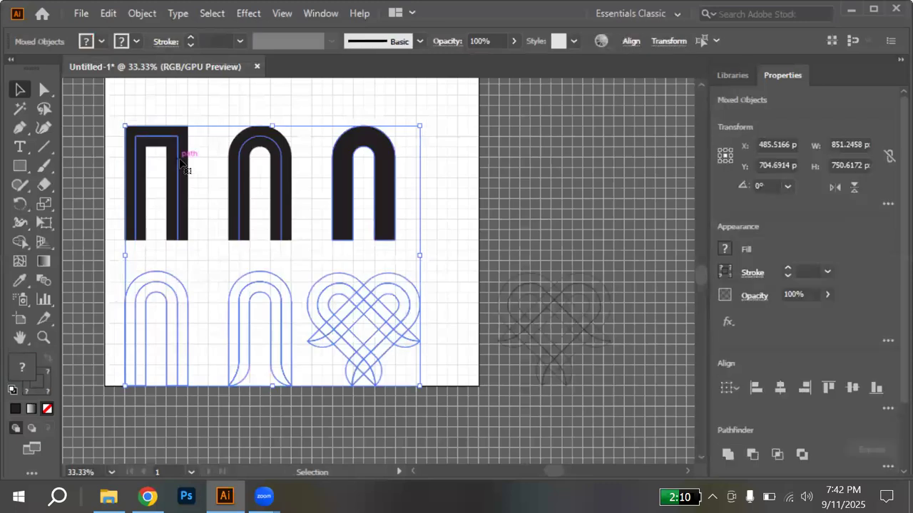
Expand the strokes and fills of all the selected arches and the heart on the artboard
click(142, 14)
click(217, 195)
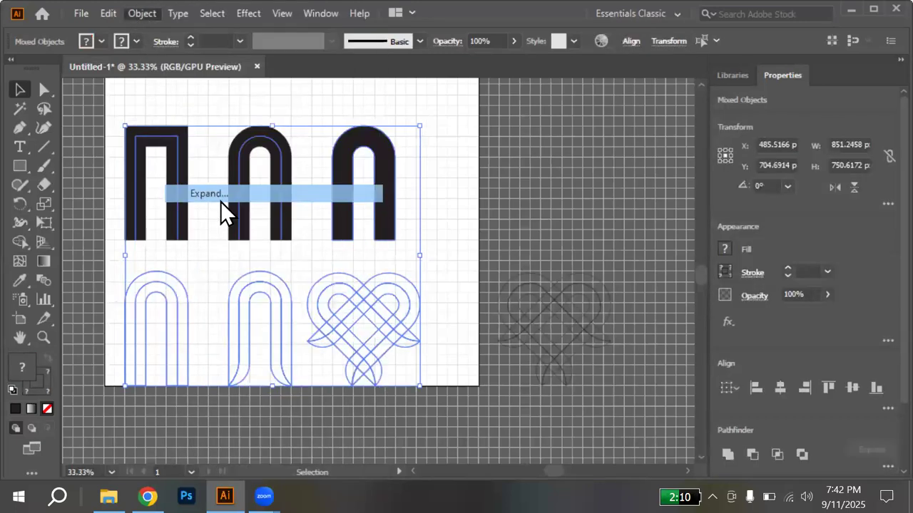
key(Return)
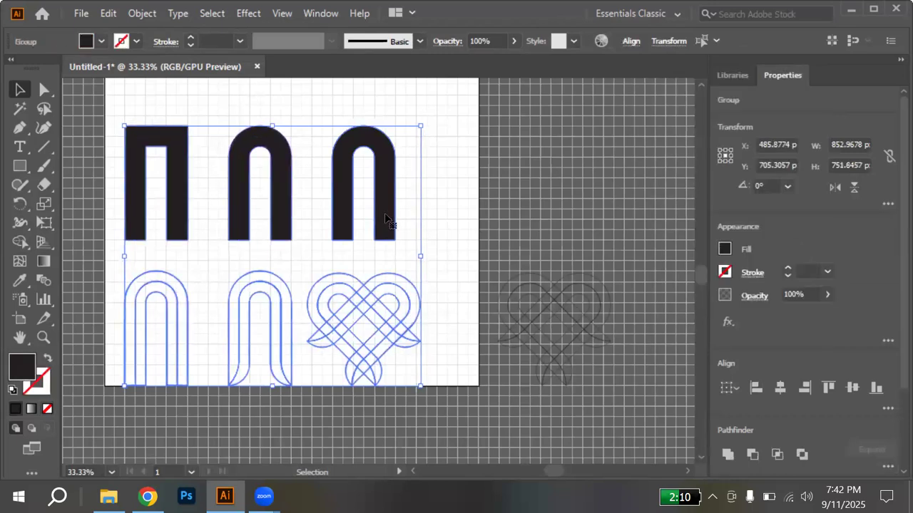
Scale the expanded artwork down proportionally and place it in the artboard's upper-left area
drag(419, 256, 298, 203)
scroll(298, 203, up, 4)
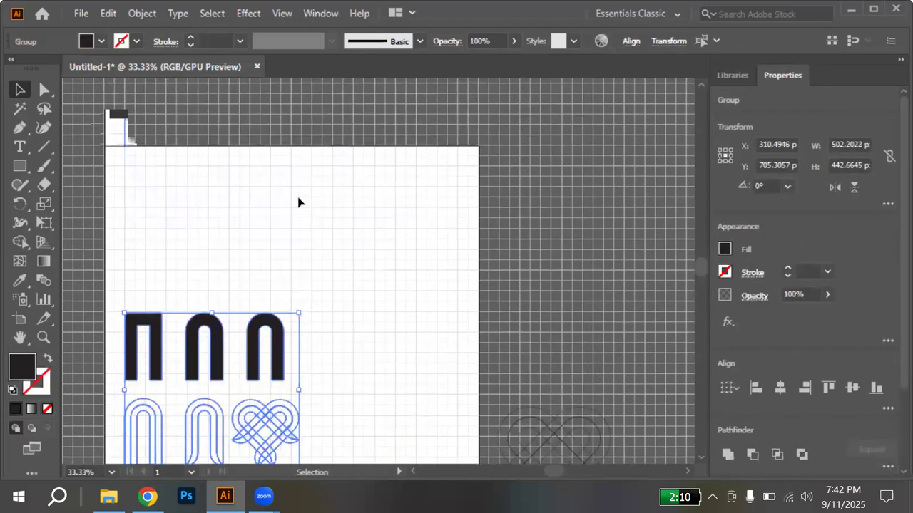
drag(218, 370, 225, 251)
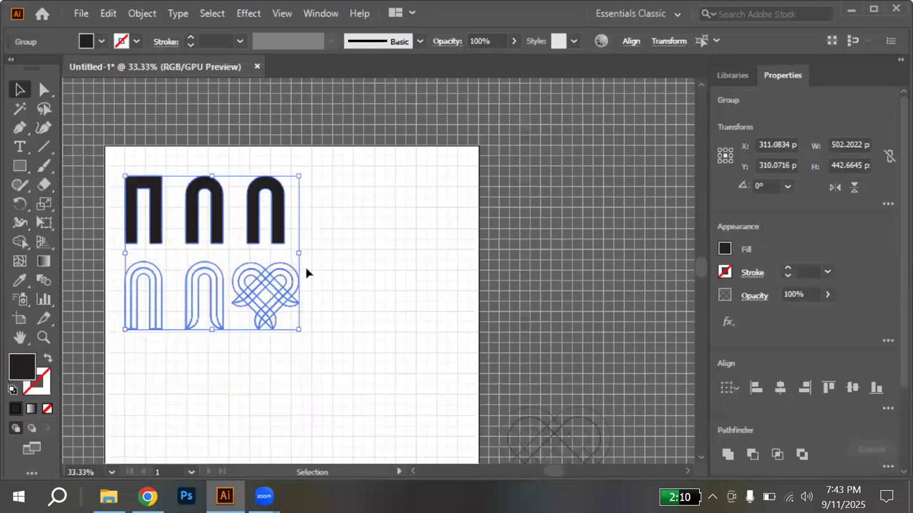
mouse_move(302, 252)
mouse_down()
mouse_move(324, 252)
mouse_move(312, 250)
mouse_up()
click(358, 263)
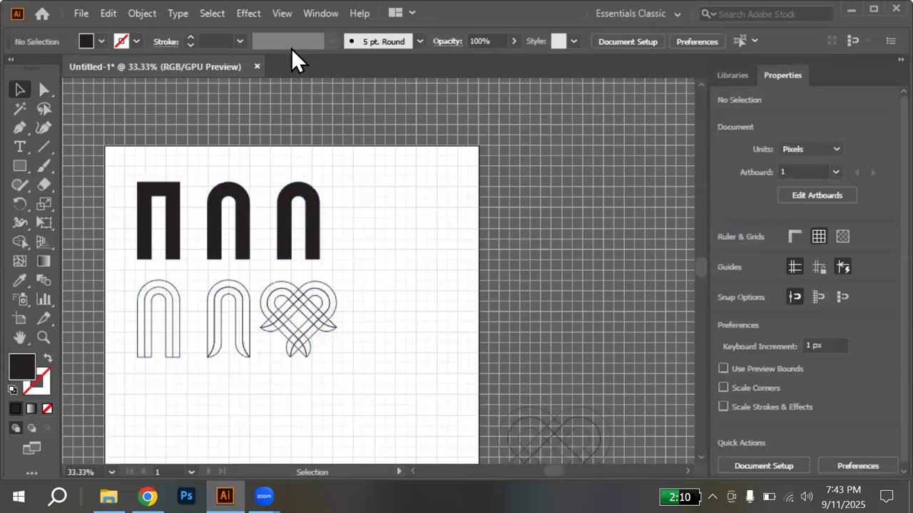
Hide the grid and move the outlined heart copy onto the artboard beside the arches, centred at about X 863.8 px, Y 308.1 px
click(281, 20)
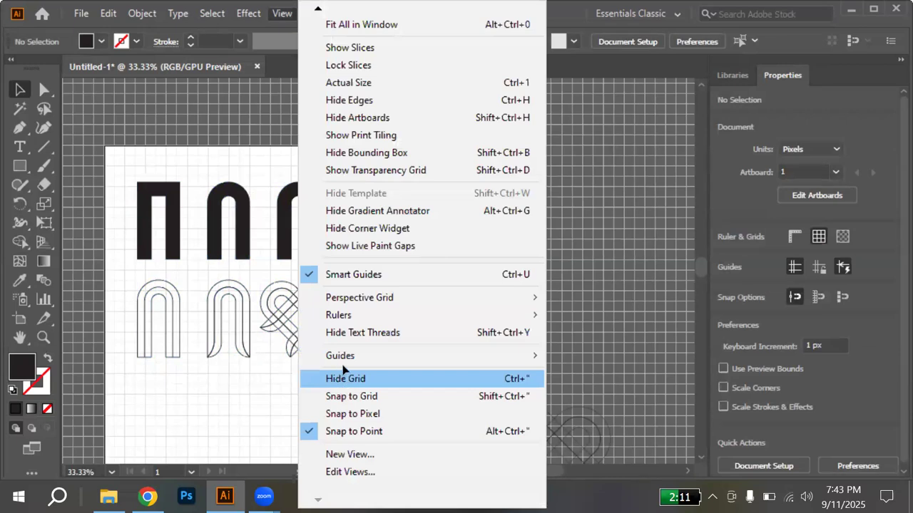
click(340, 380)
scroll(386, 367, down, 3)
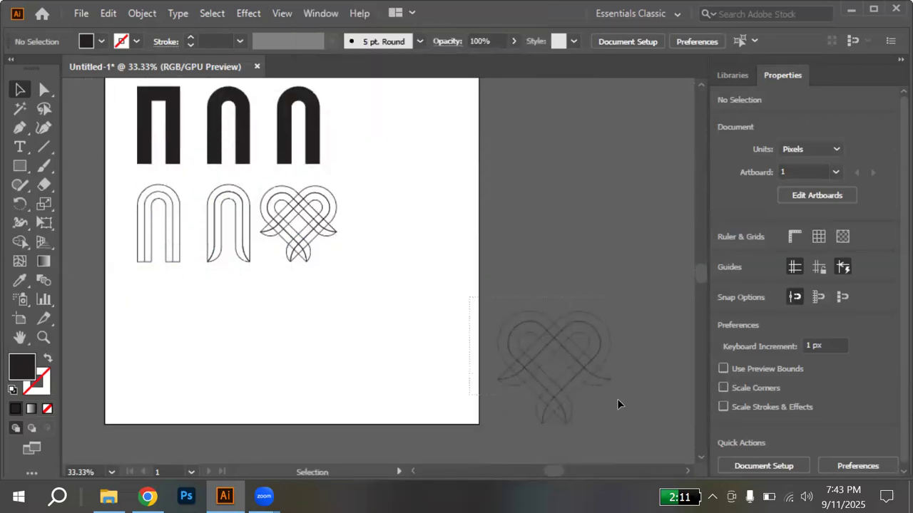
click(589, 387)
drag(589, 387, 442, 182)
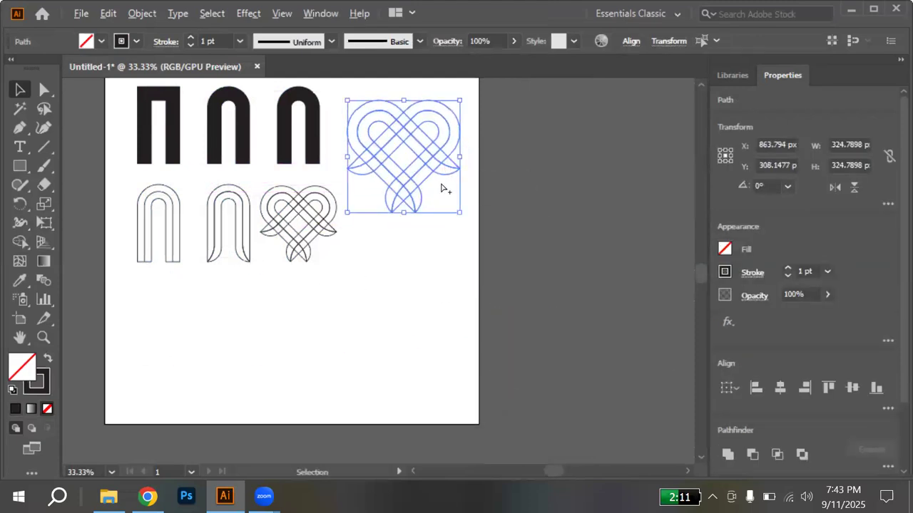
With Shape Builder, merge the left lobe's outer and inner bands across the heart's top crossing so they pass over the right arch
key(ctrl+1)
key(ctrl+minus)
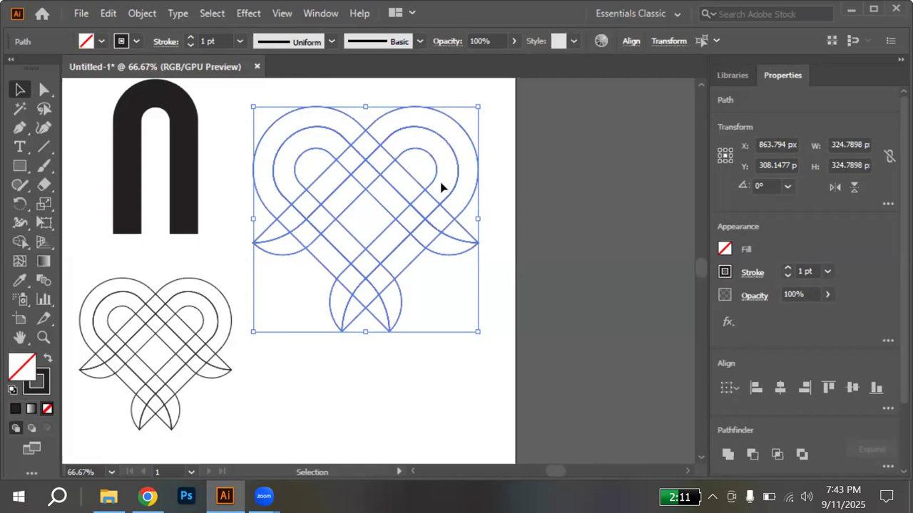
click(517, 224)
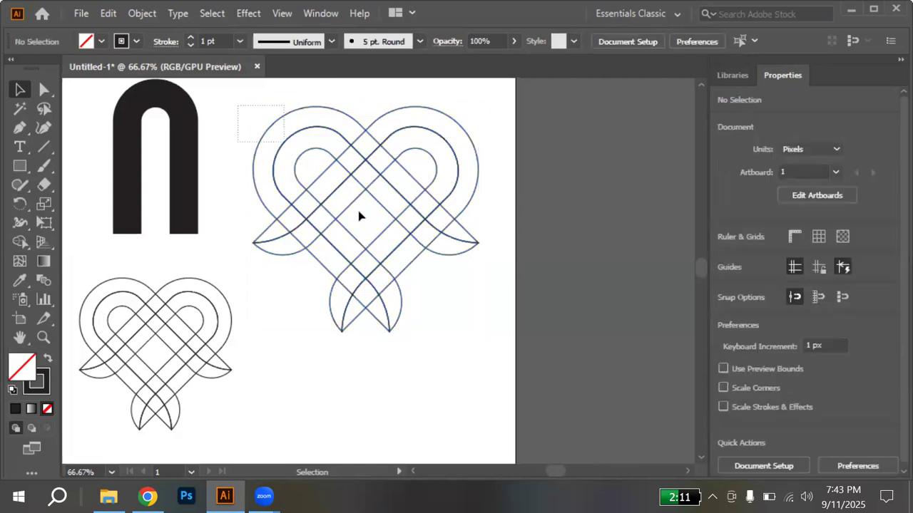
click(477, 322)
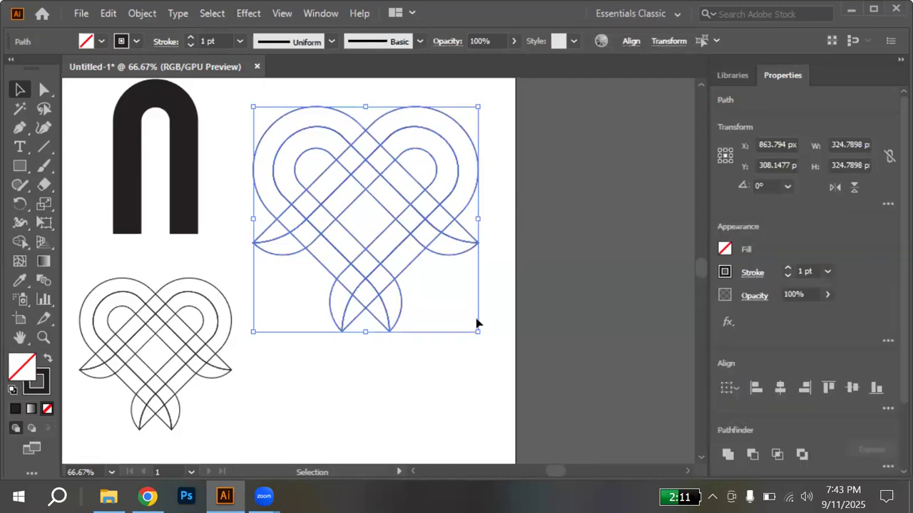
key(shift+m)
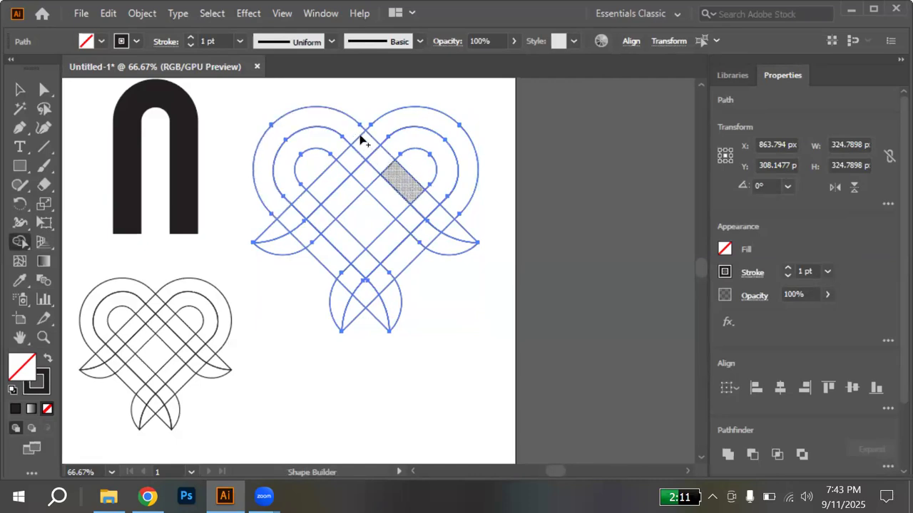
drag(352, 134, 396, 184)
drag(339, 148, 379, 189)
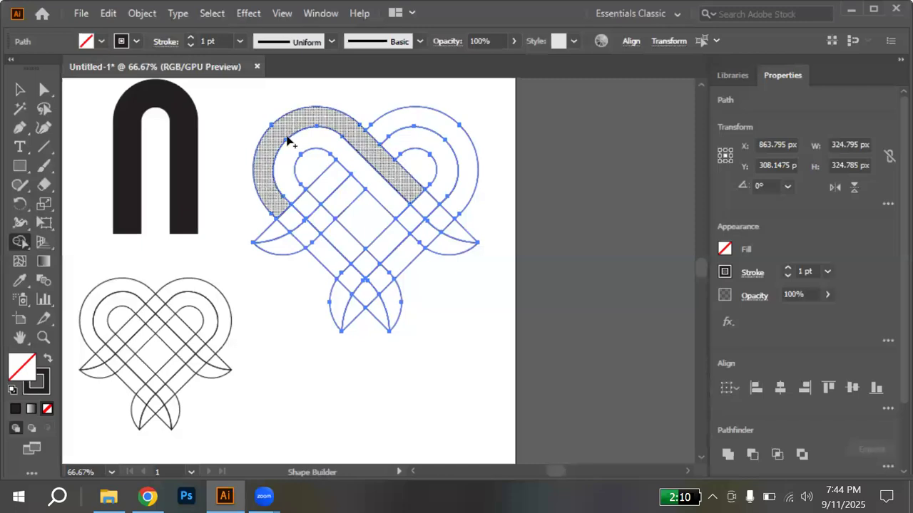
click(288, 142)
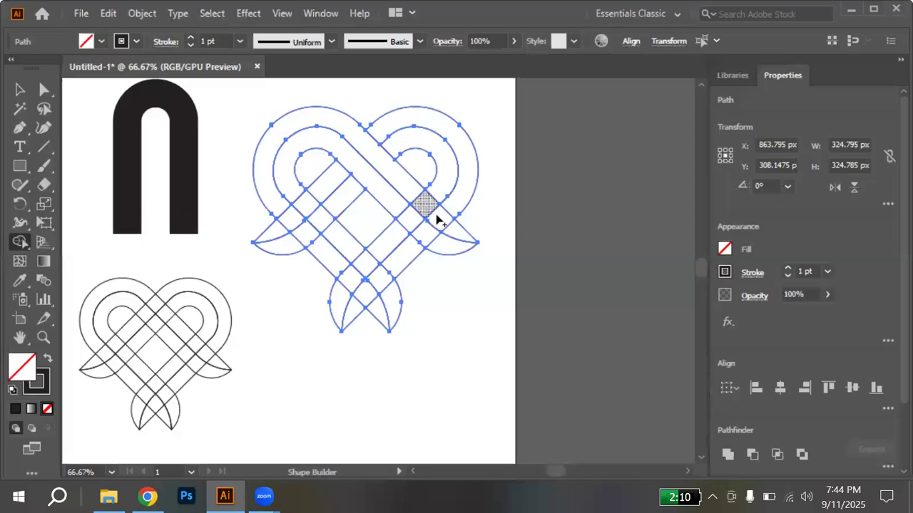
Merge the bands at the heart's remaining crossings: right arch over at the right and left, left arch over at the bottom
mouse_move(438, 192)
mouse_down()
mouse_move(392, 242)
mouse_move(409, 253)
mouse_move(388, 275)
mouse_up()
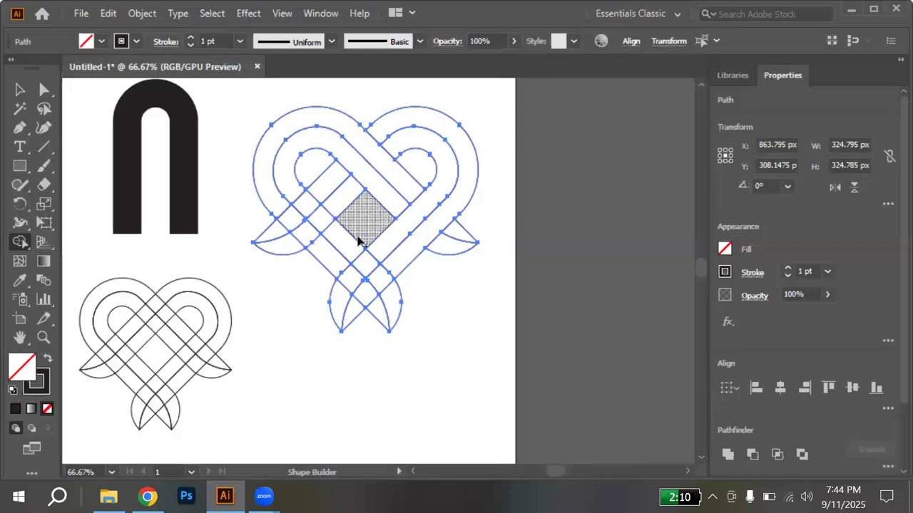
drag(350, 248, 385, 305)
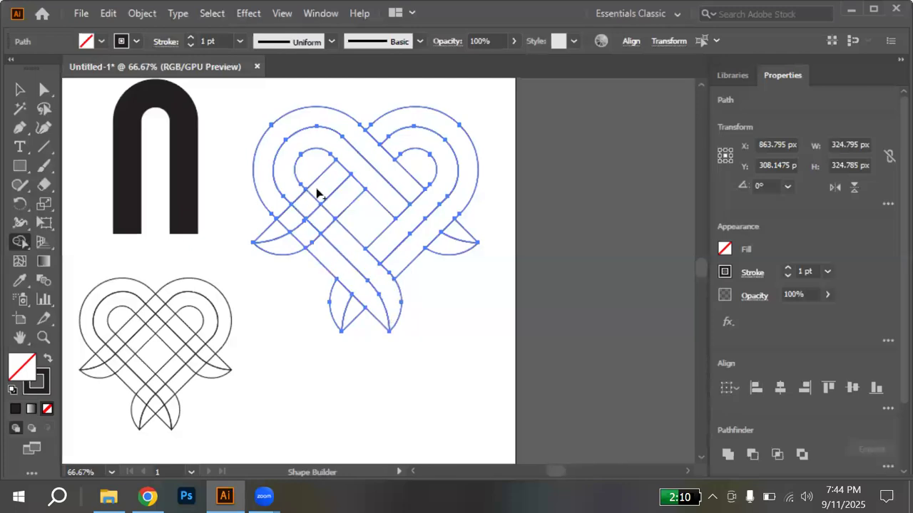
drag(303, 208, 279, 230)
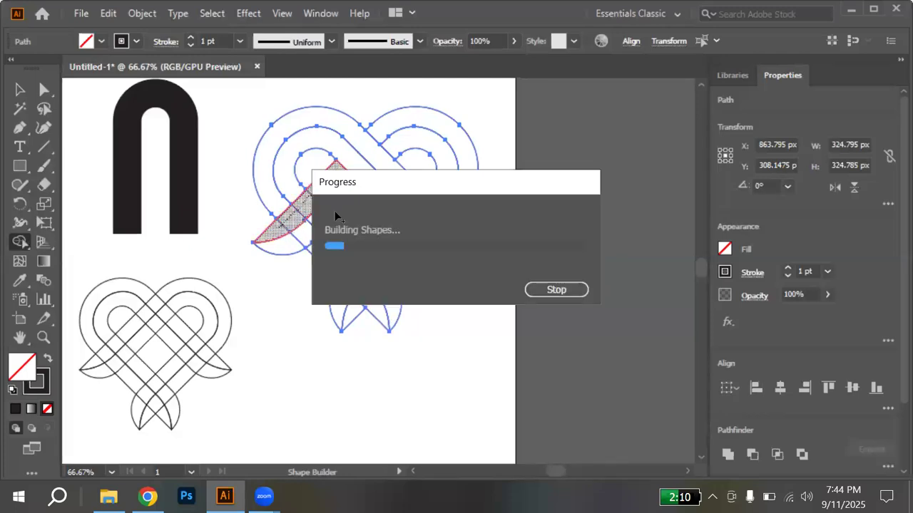
drag(334, 208, 289, 243)
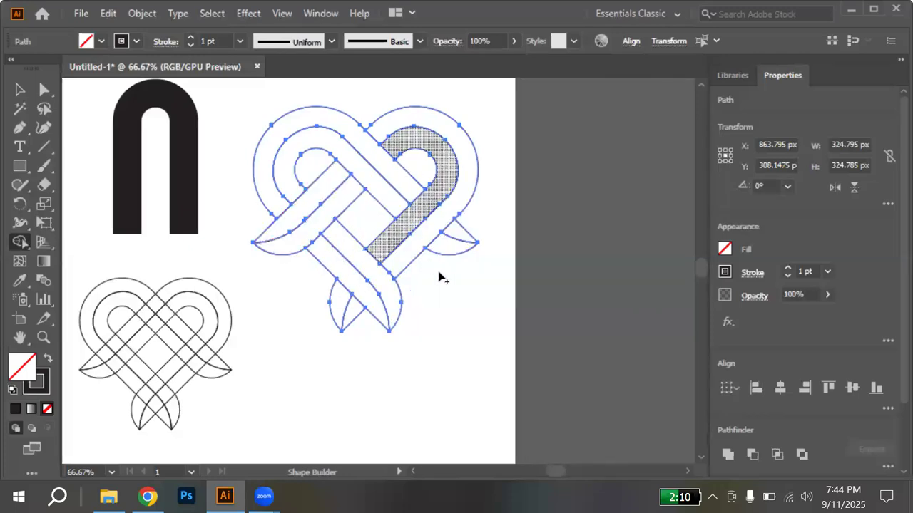
key(v)
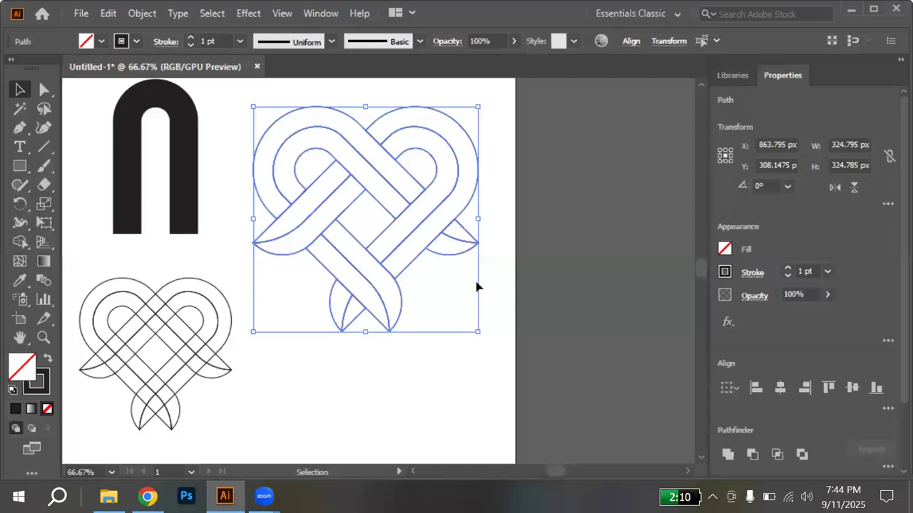
click(454, 312)
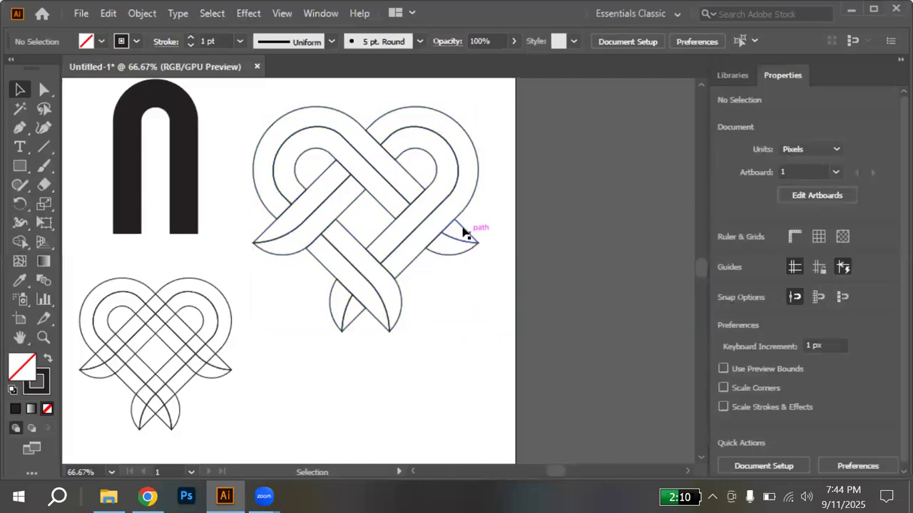
Try moving several separate pieces of the woven heart away from the design
drag(461, 232, 597, 236)
drag(351, 321, 499, 321)
drag(381, 240, 545, 189)
key(ctrl+z)
key(ctrl+z)
key(ctrl+z)
key(ctrl+z)
key(ctrl+z)
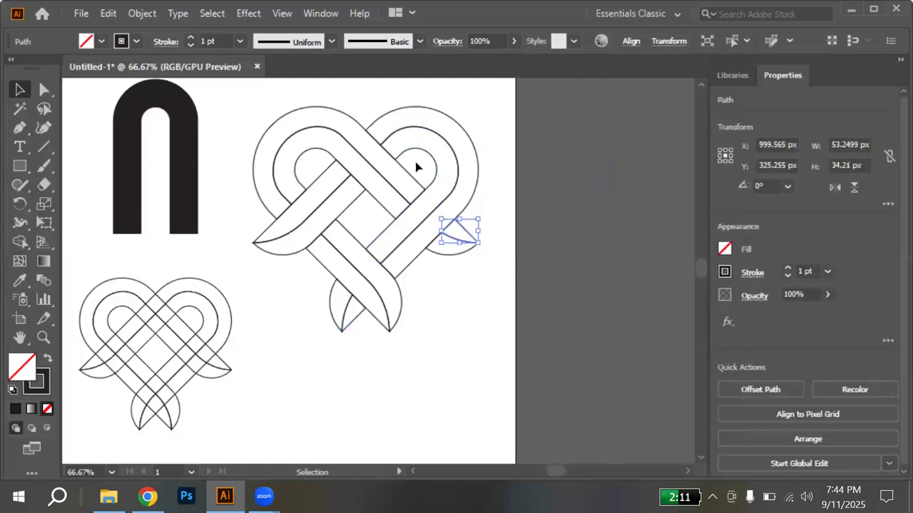
key(ctrl+z)
Group the left-lobe arch's pieces strand by strand, combining its lobe band, lower diagonal leg and right tip
click(471, 239)
click(331, 266)
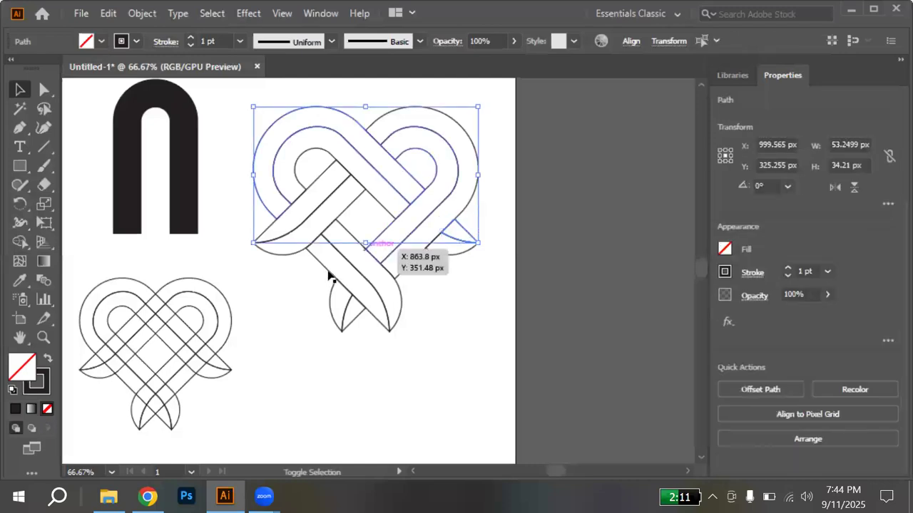
key(a)
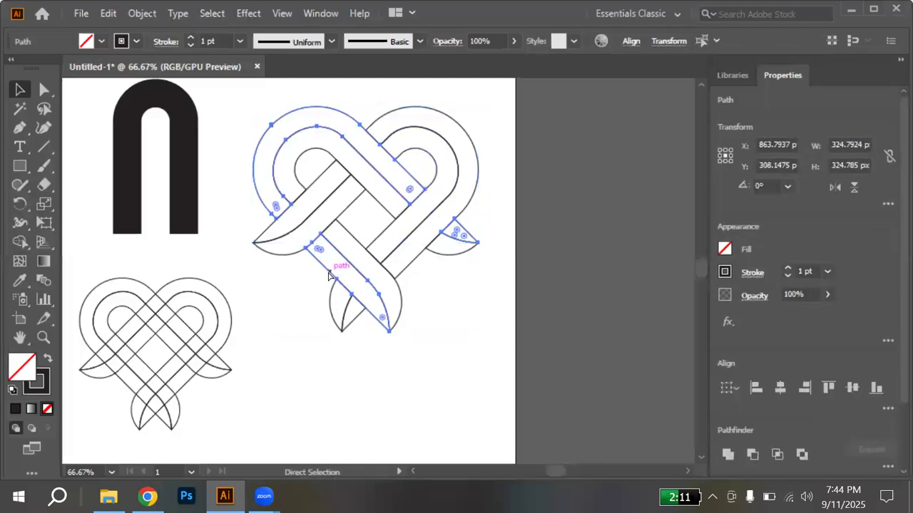
key(v)
click(351, 237)
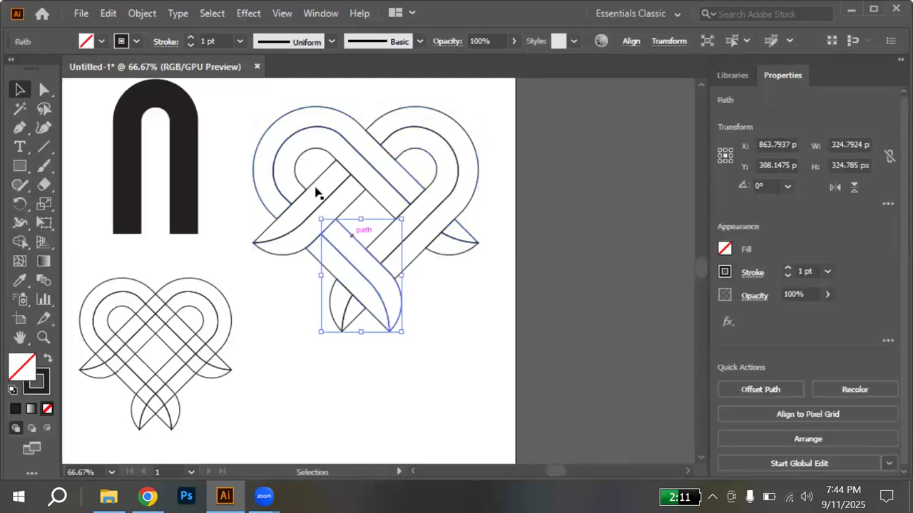
shift+click(304, 181)
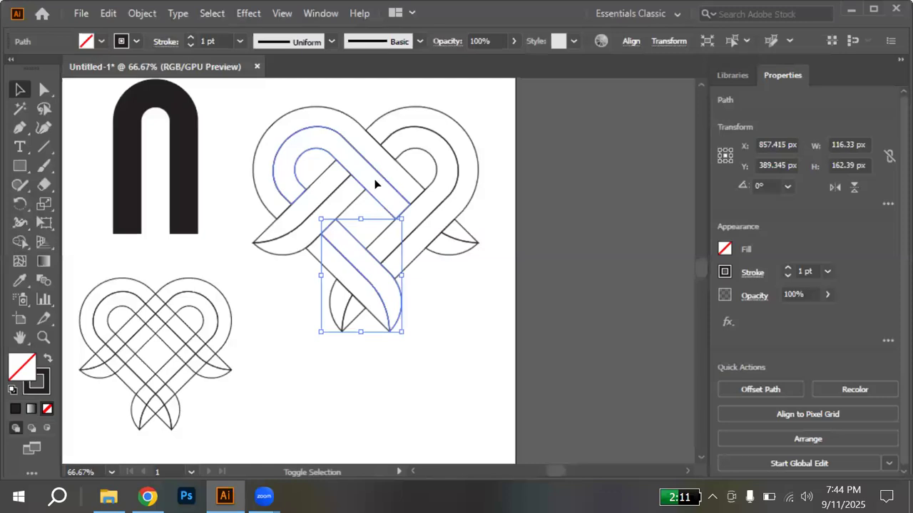
shift+click(442, 258)
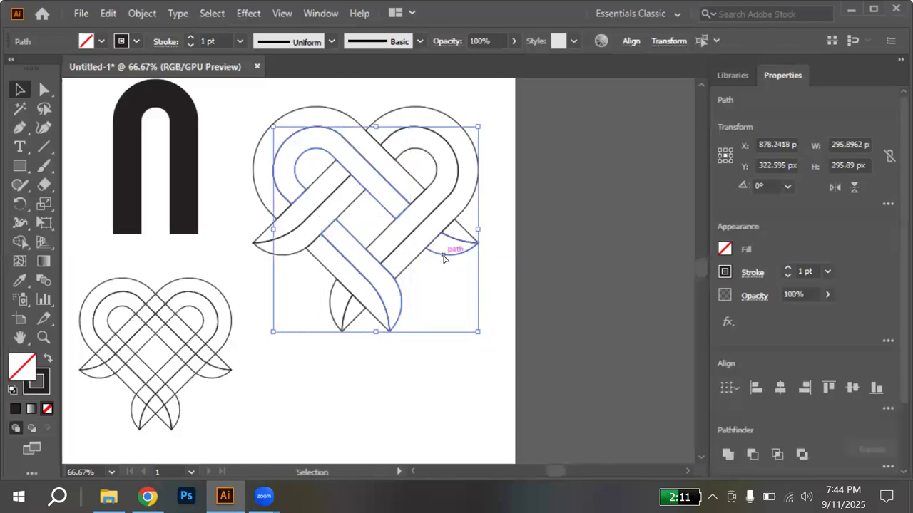
key(ctrl+g)
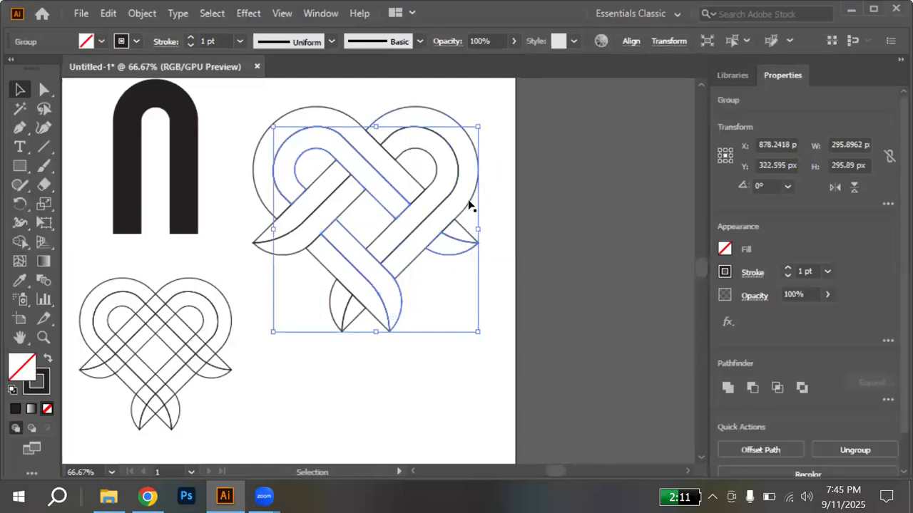
Group the right-lobe arch's outer strand, combining its outer lobe band, upper left leg piece and the adjoining bottom-tip piece
click(469, 201)
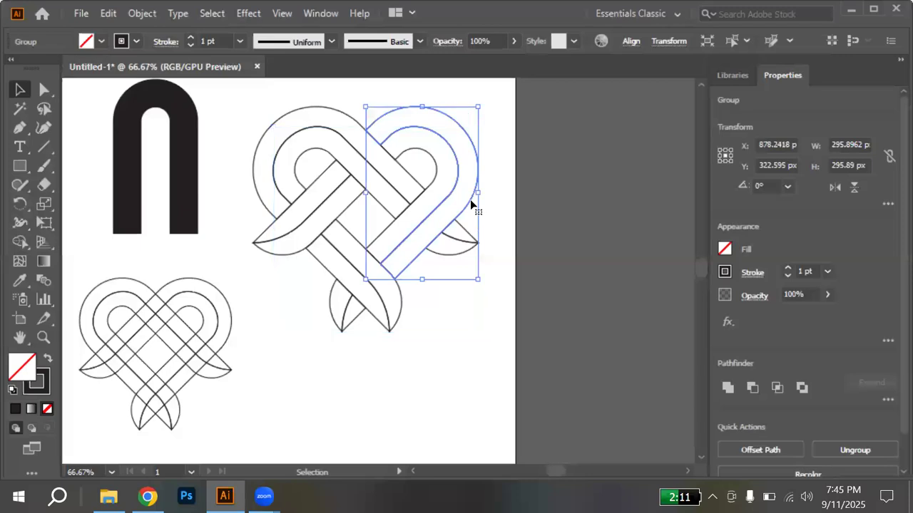
shift+click(349, 303)
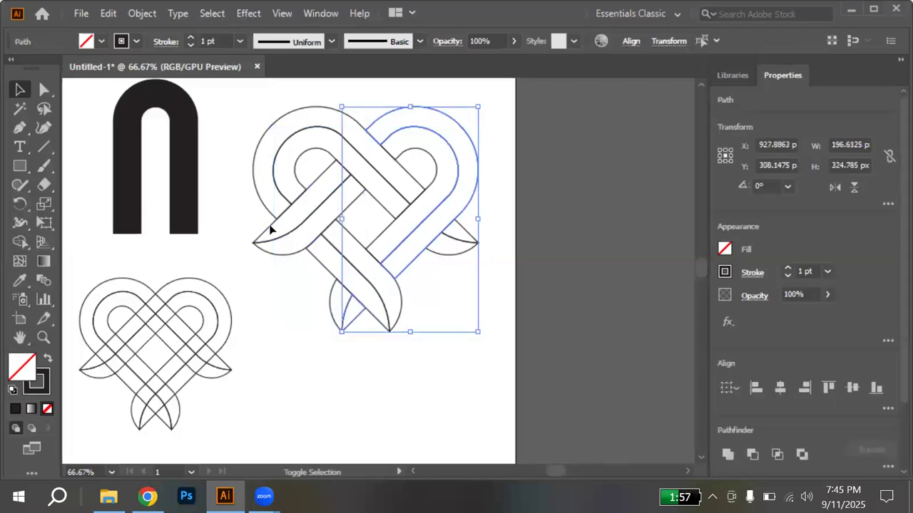
shift+click(268, 228)
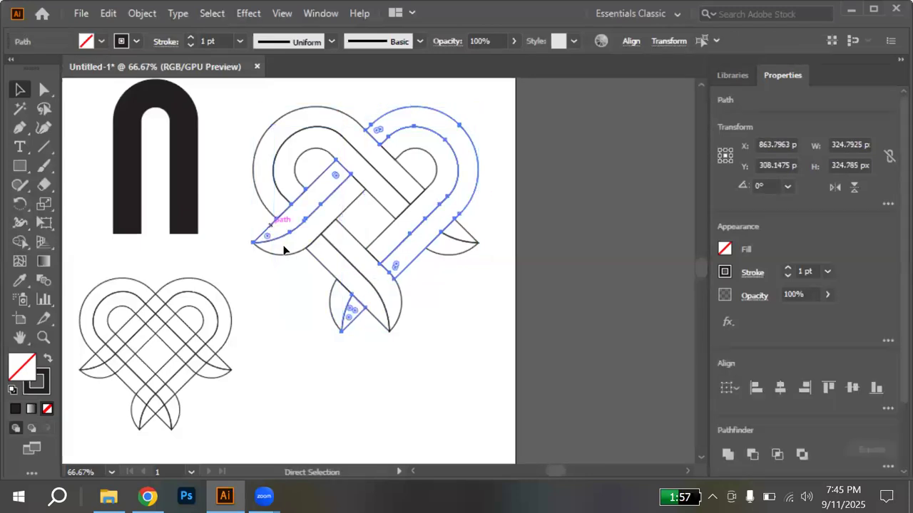
key(ctrl+g)
Group the right-lobe arch's inner strand, combining its inner lobe band, lower left leg piece and the remaining bottom-tip piece
click(286, 255)
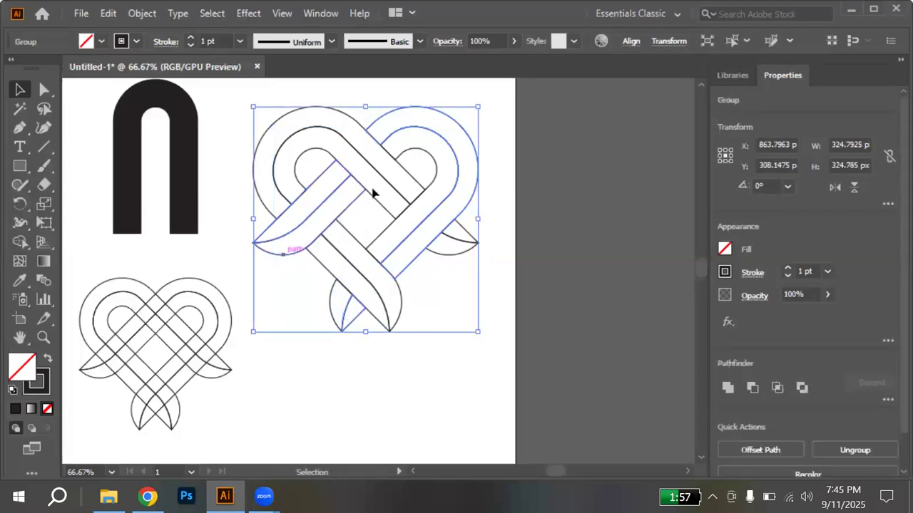
shift+click(433, 183)
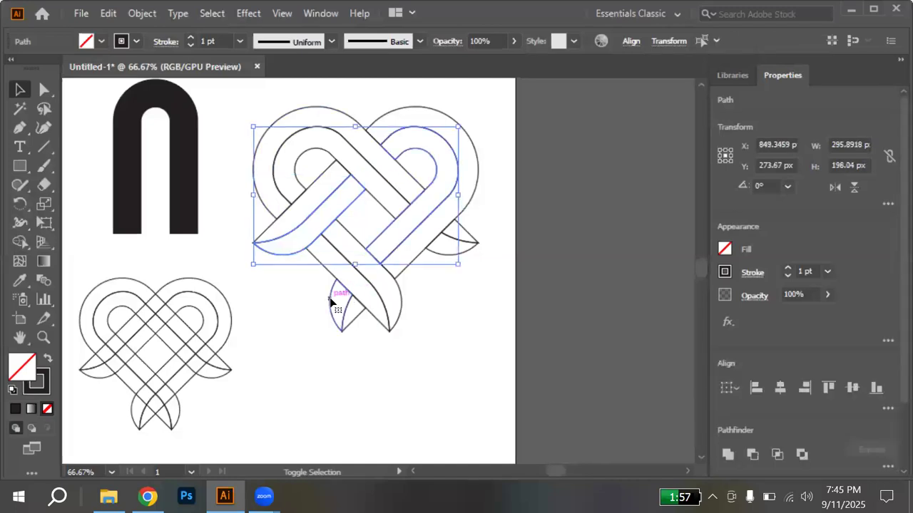
shift+click(332, 303)
key(ctrl+g)
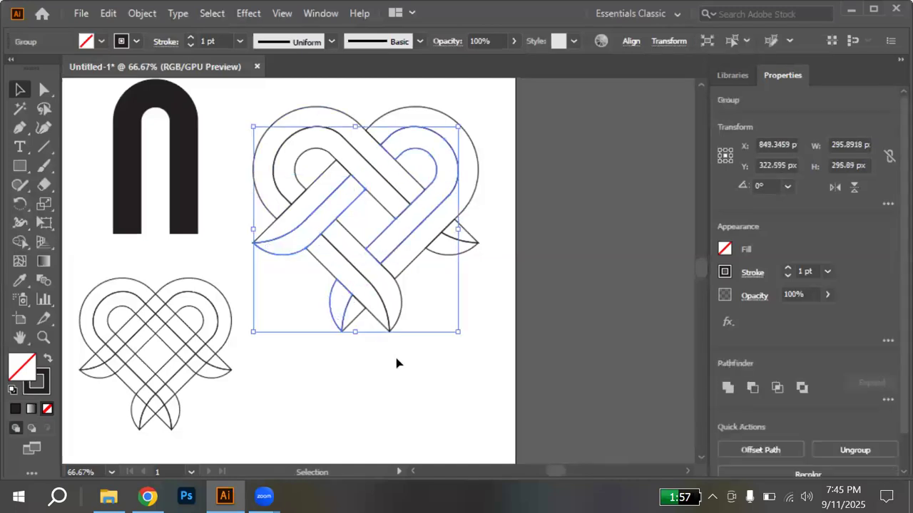
click(397, 363)
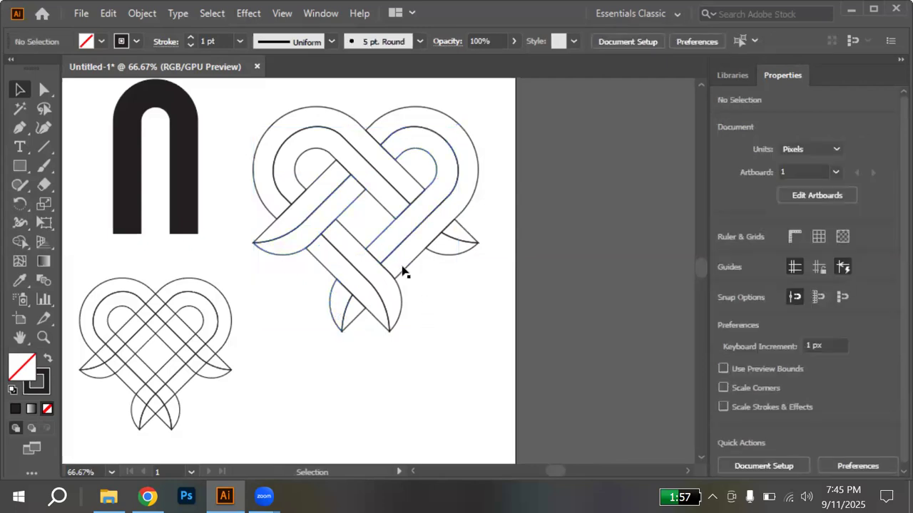
Try moving the grouped strands away from the woven heart
drag(428, 258, 553, 283)
drag(302, 189, 414, 180)
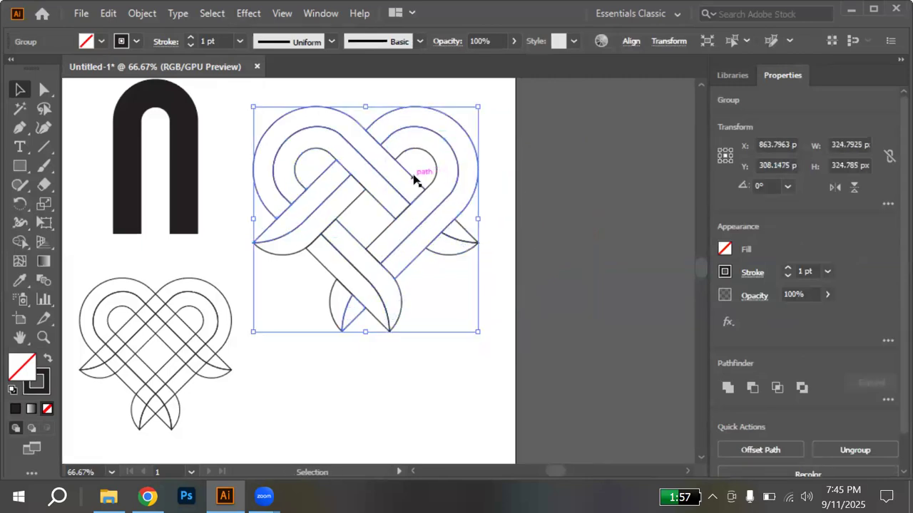
click(518, 246)
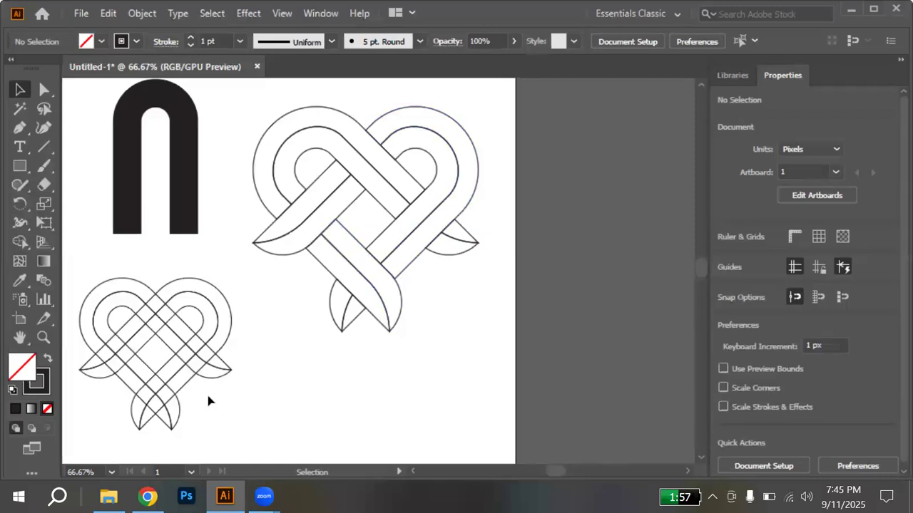
Place the multicolour ring logo image from File Explorer's Class reference folder beside the heart as a colour reference
click(109, 497)
click(373, 157)
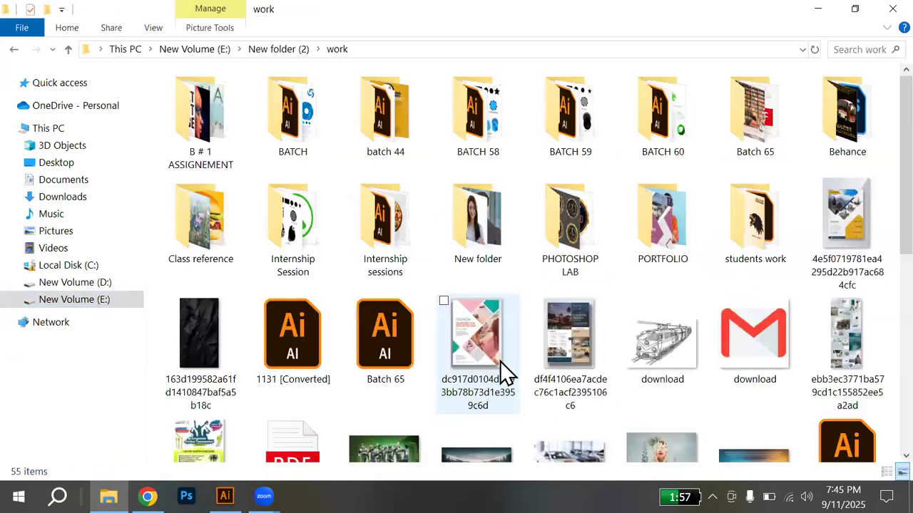
double_click(211, 245)
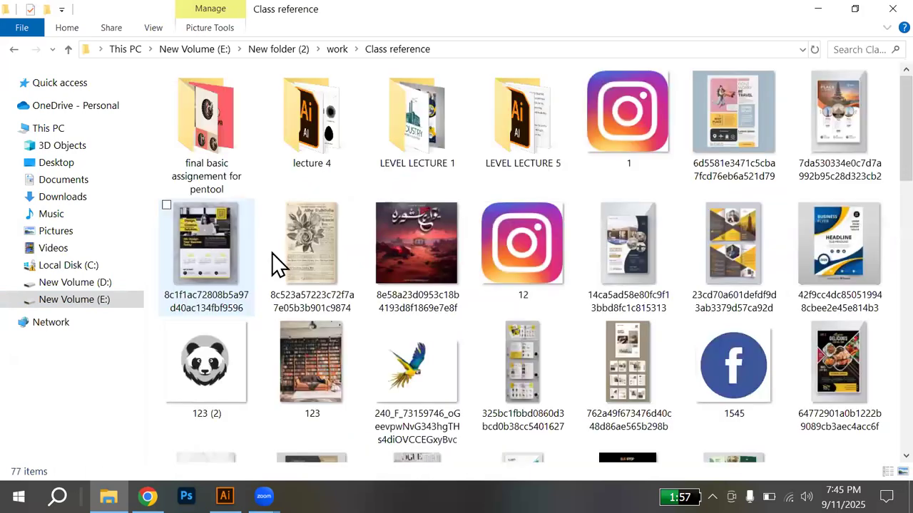
scroll(272, 252, down, 3)
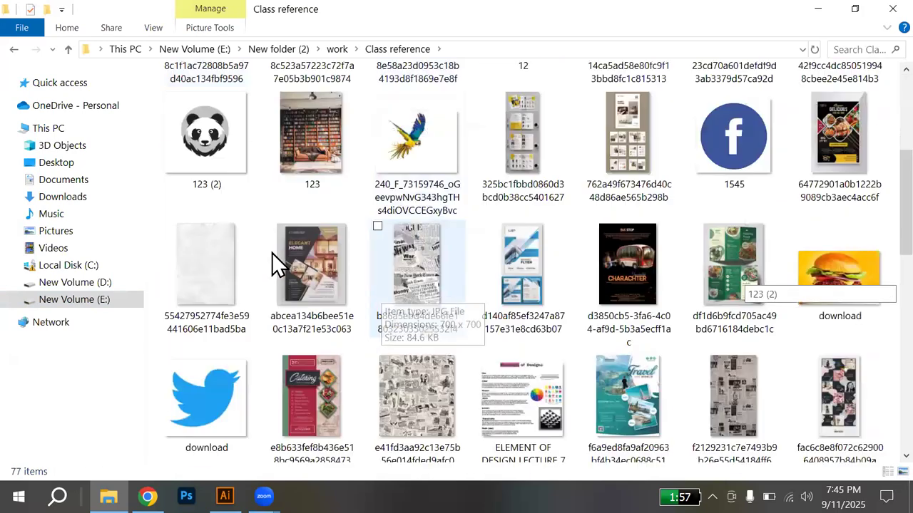
scroll(271, 253, down, 5)
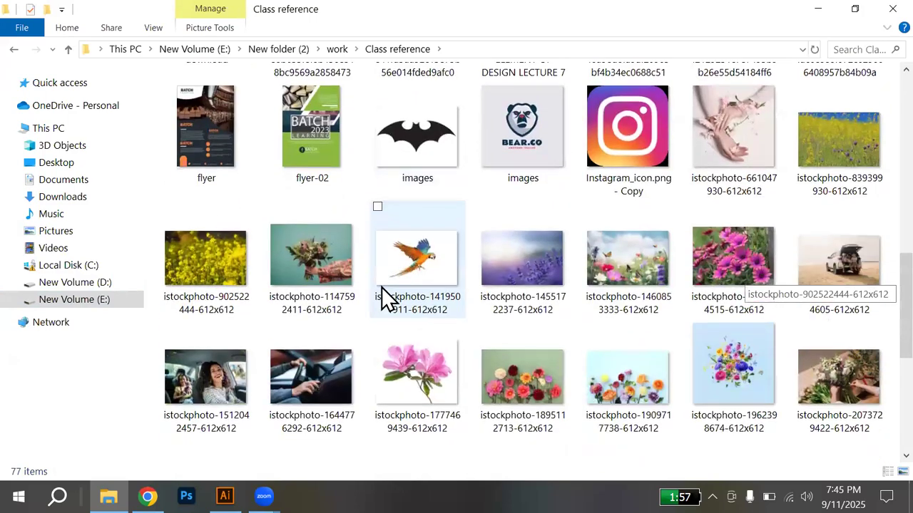
click(517, 273)
drag(517, 273, 524, 243)
drag(302, 242, 563, 263)
key(ctrl+shift+a)
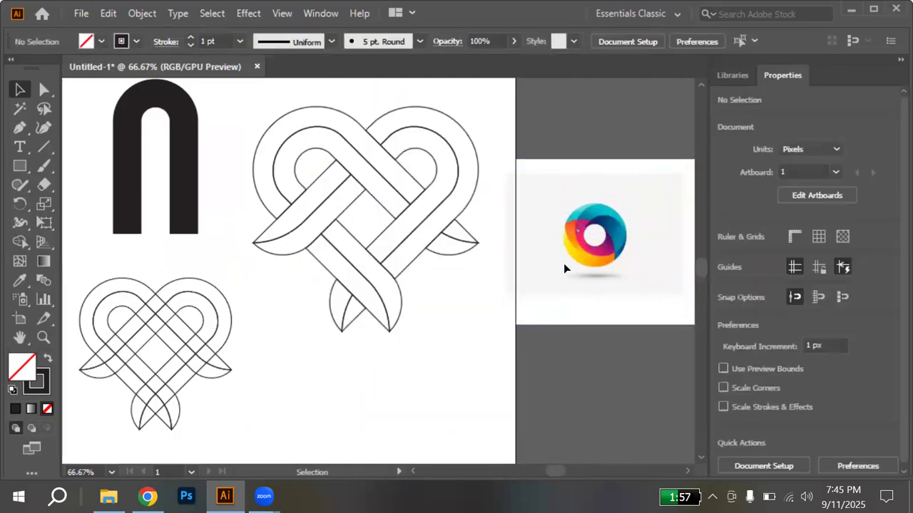
Give the left-lobe arch's outer strand a white-to-black linear gradient fill with no stroke
click(387, 215)
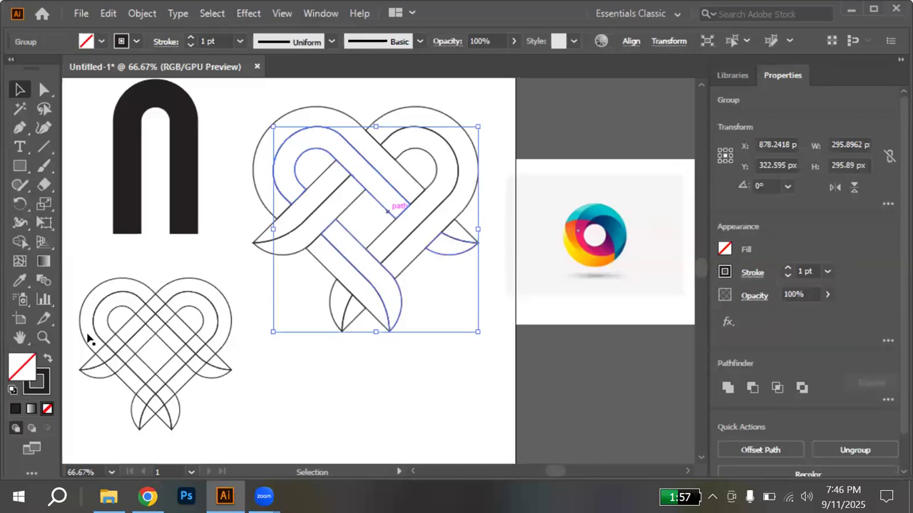
click(261, 200)
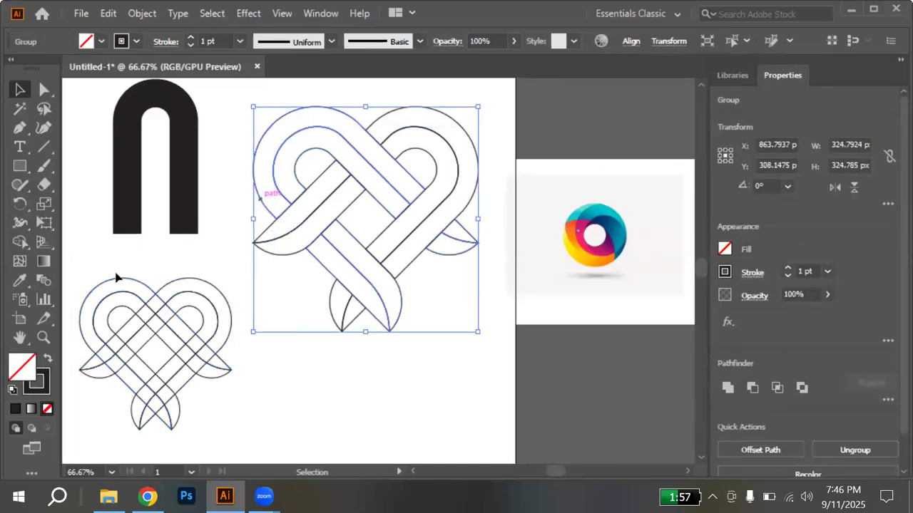
click(48, 357)
click(32, 409)
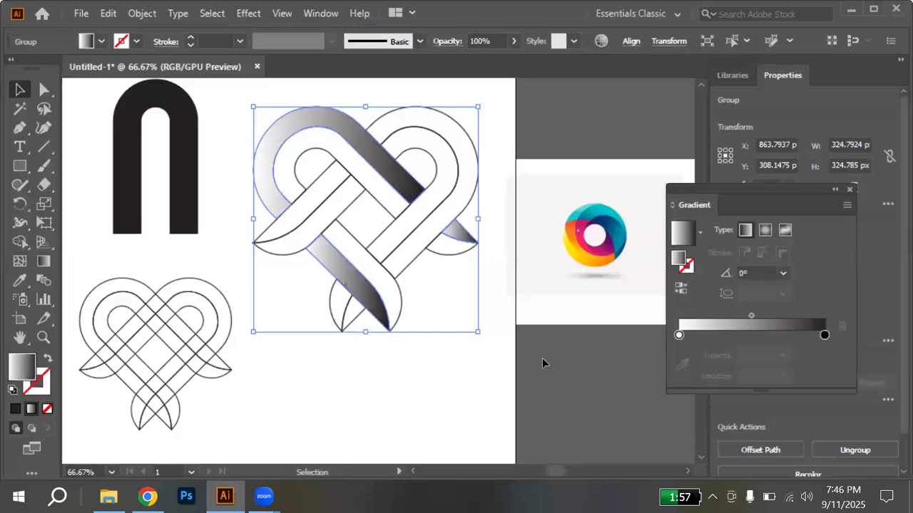
Recolour the outer strand's gradient with colours sampled from the ring logo: teal for the start stop and dark blue for the end stop
click(825, 335)
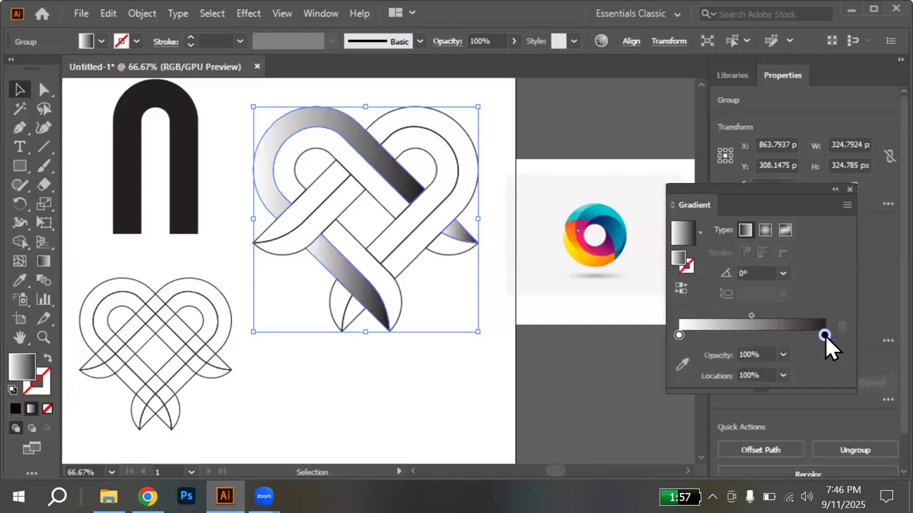
click(684, 367)
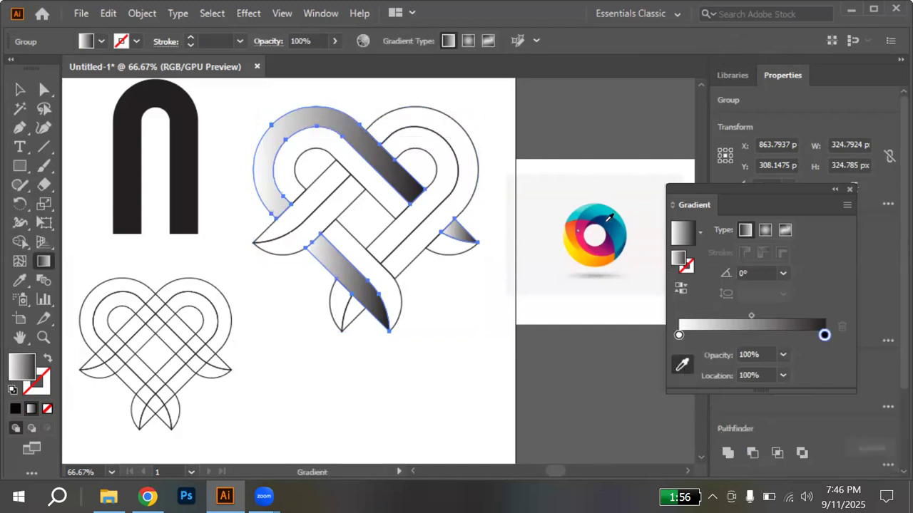
click(608, 216)
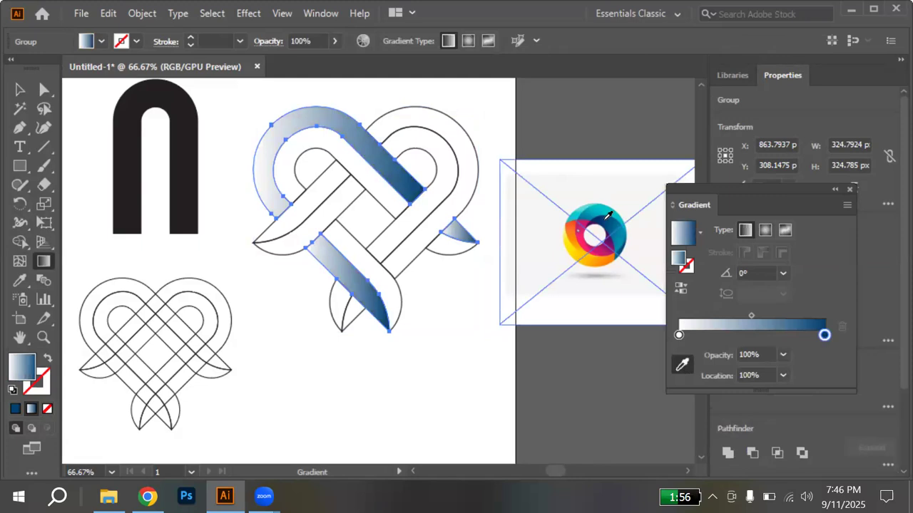
click(680, 336)
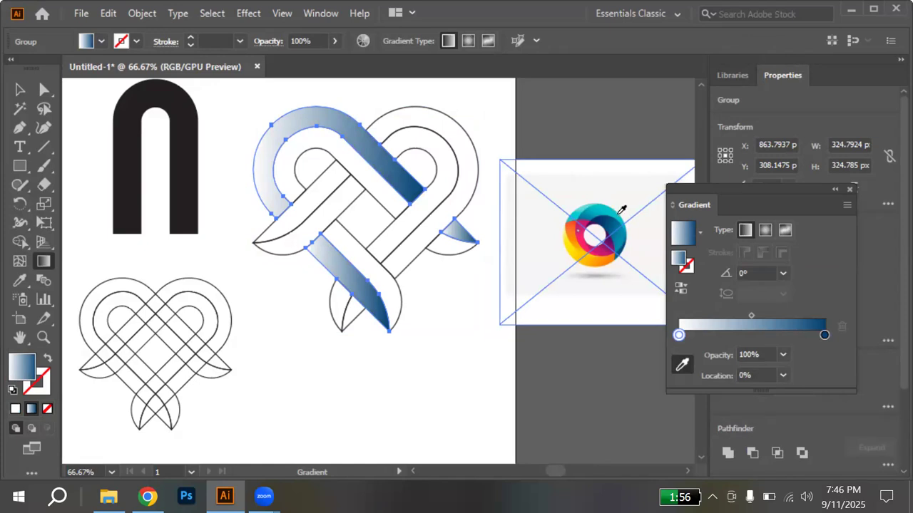
click(619, 213)
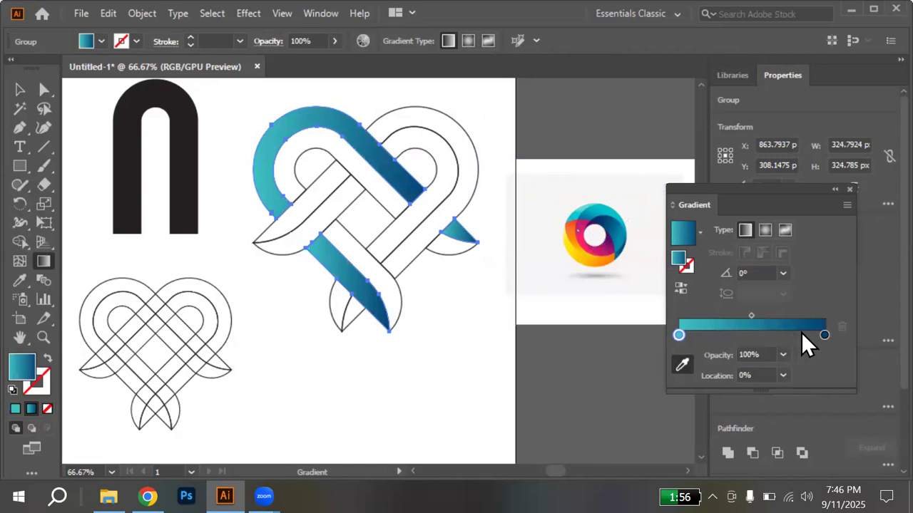
click(824, 335)
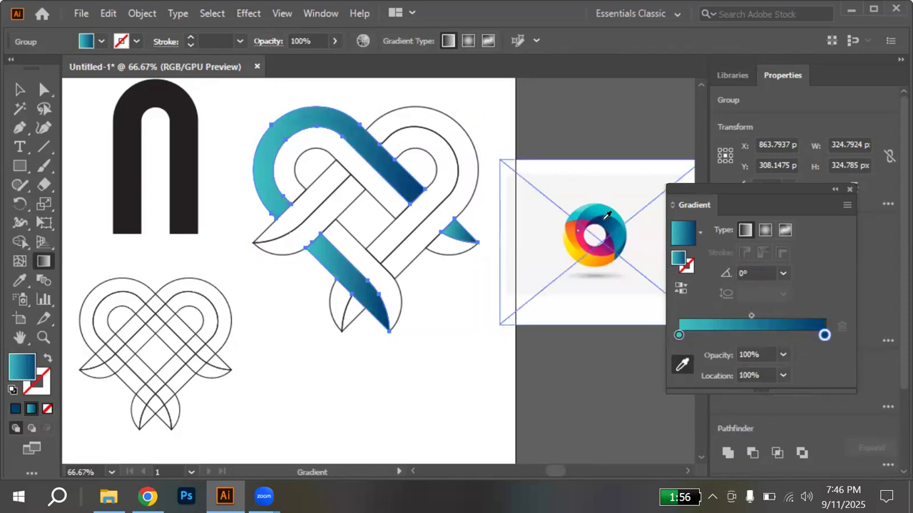
click(848, 189)
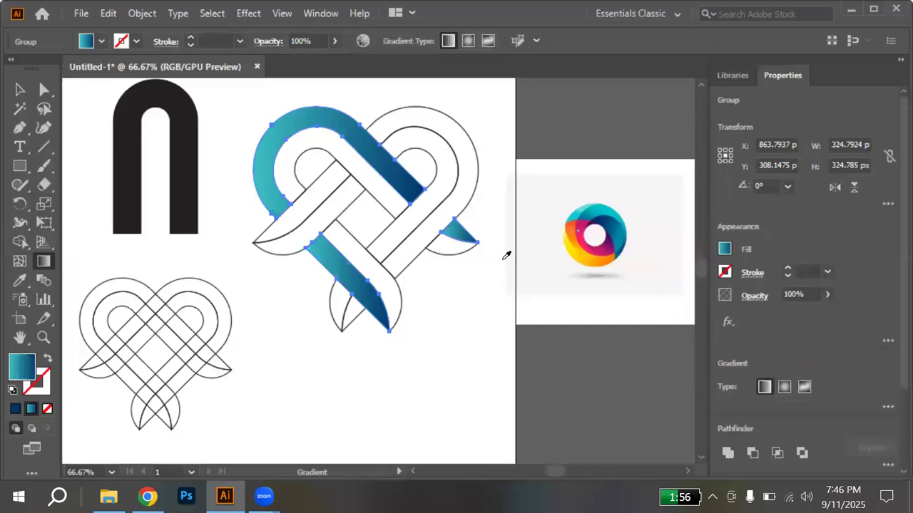
Copy the teal-to-dark-blue gradient onto the left-lobe arch's inner strand with the Eyedropper
key(v)
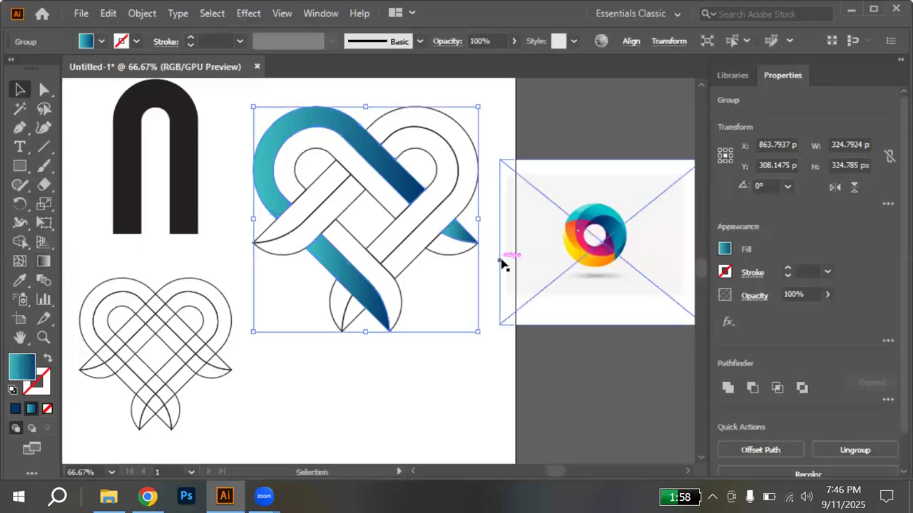
click(398, 294)
click(398, 289)
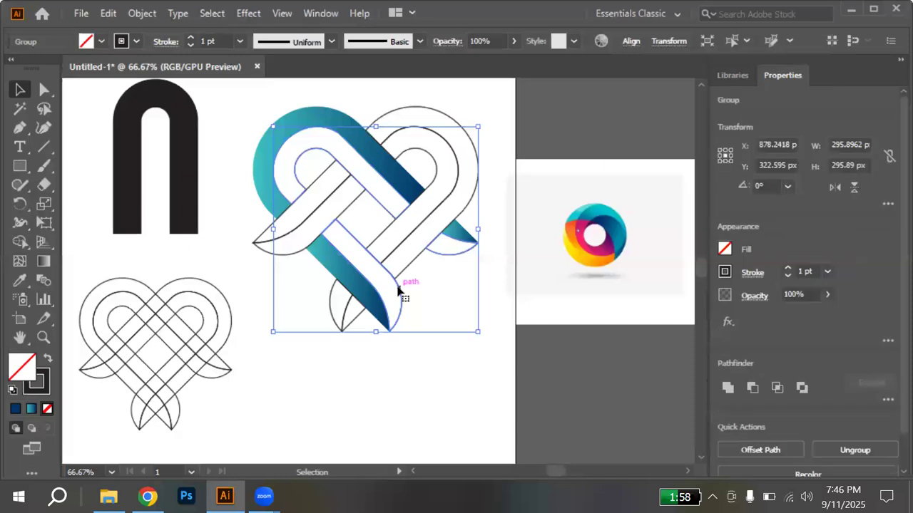
key(i)
click(342, 261)
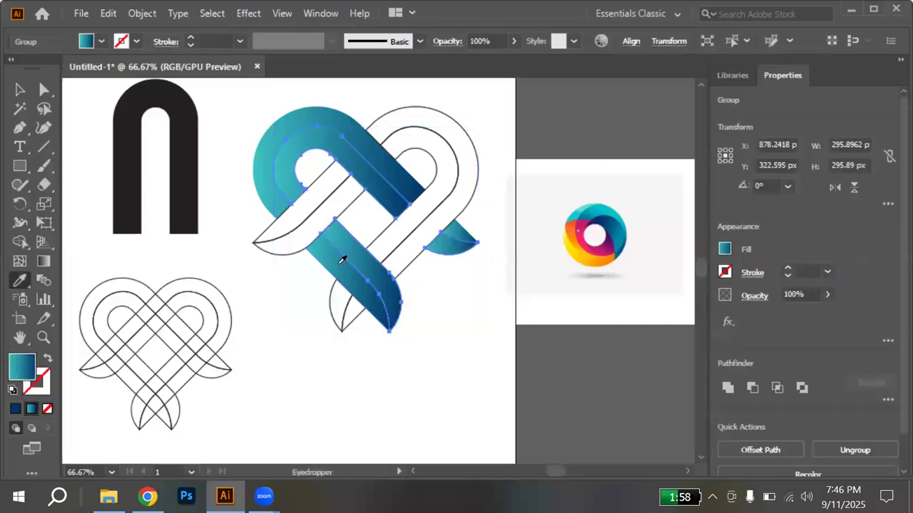
key(ctrl+F9)
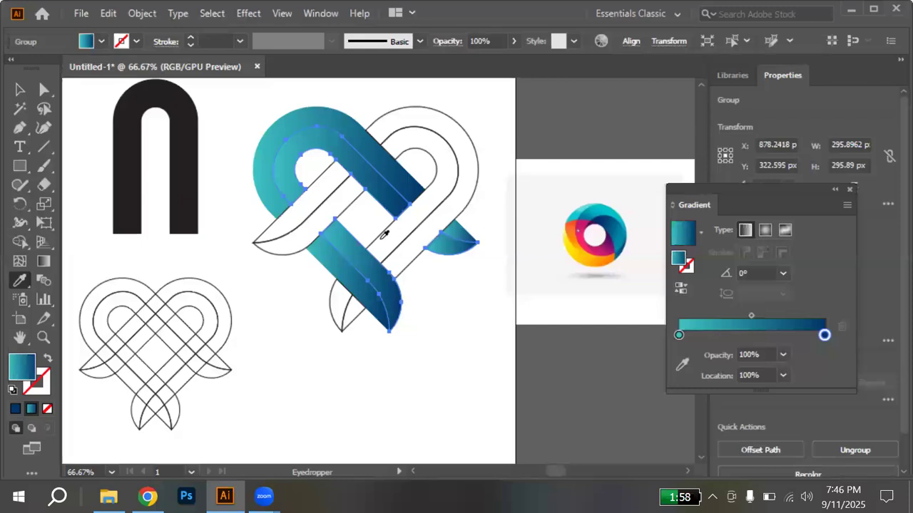
key(v)
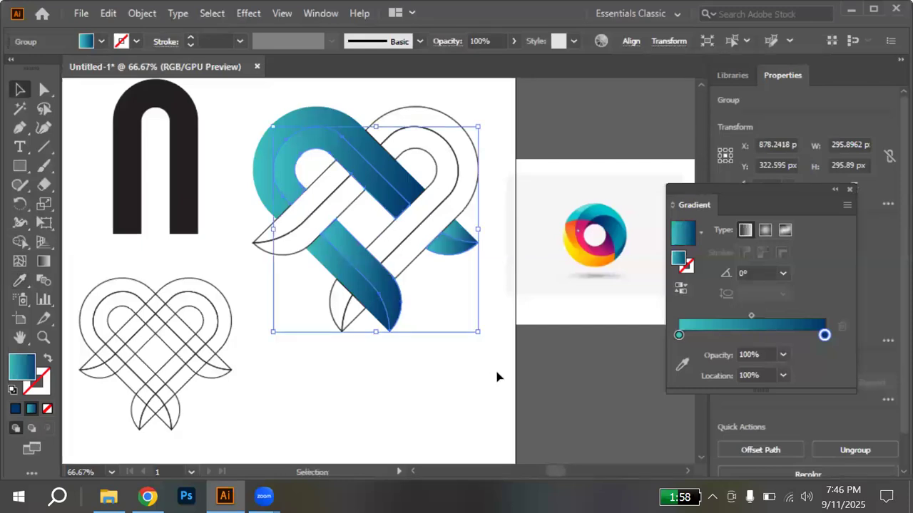
click(497, 376)
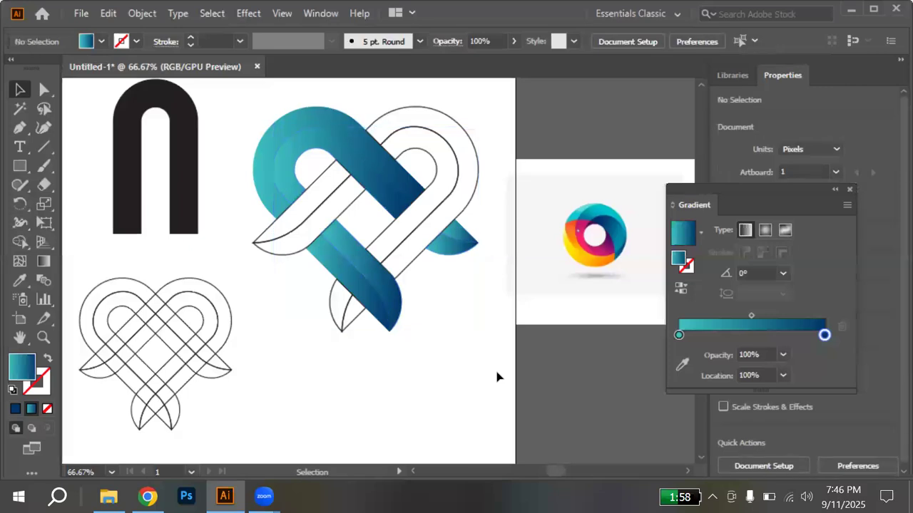
Copy the teal-to-dark-blue gradient onto both strands of the right-lobe arch with the Eyedropper
click(414, 265)
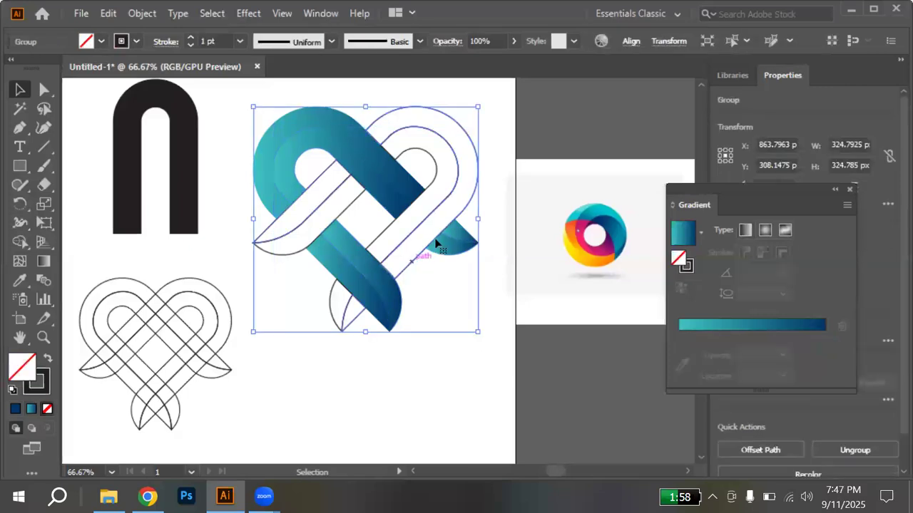
click(488, 157)
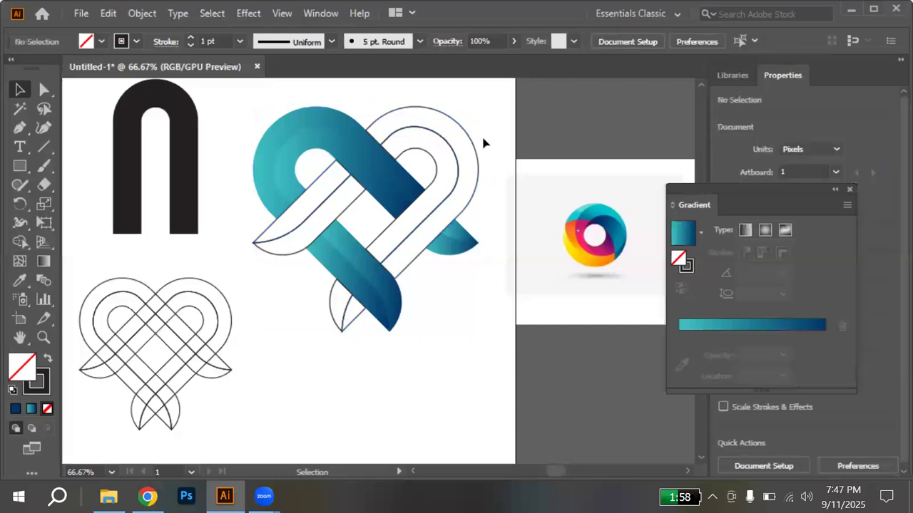
click(431, 169)
key(i)
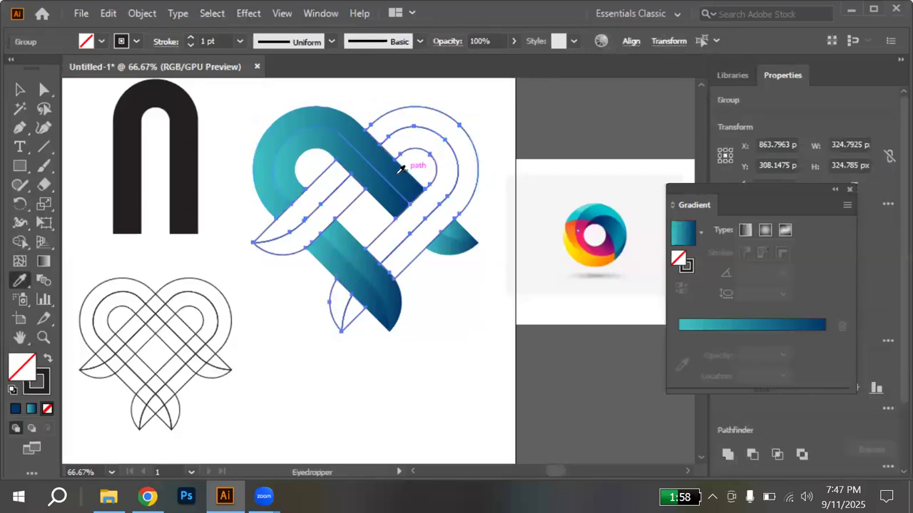
click(405, 169)
key(v)
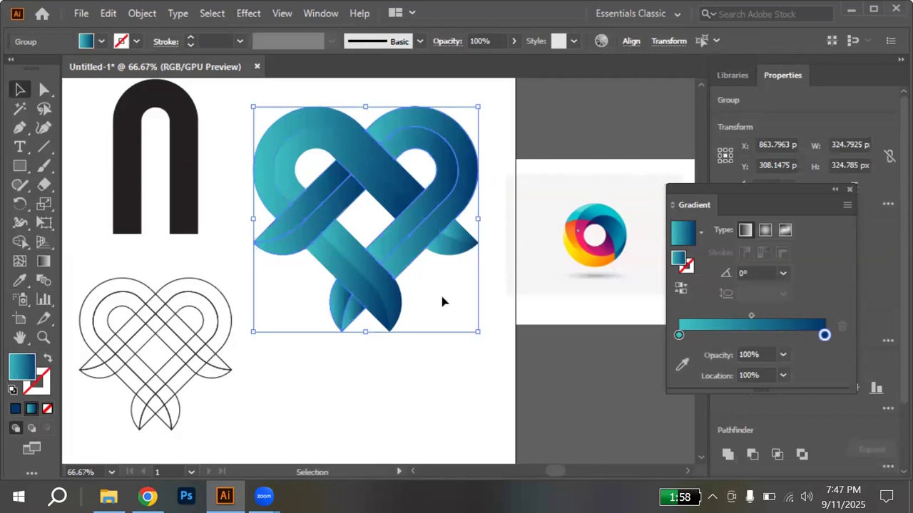
click(443, 302)
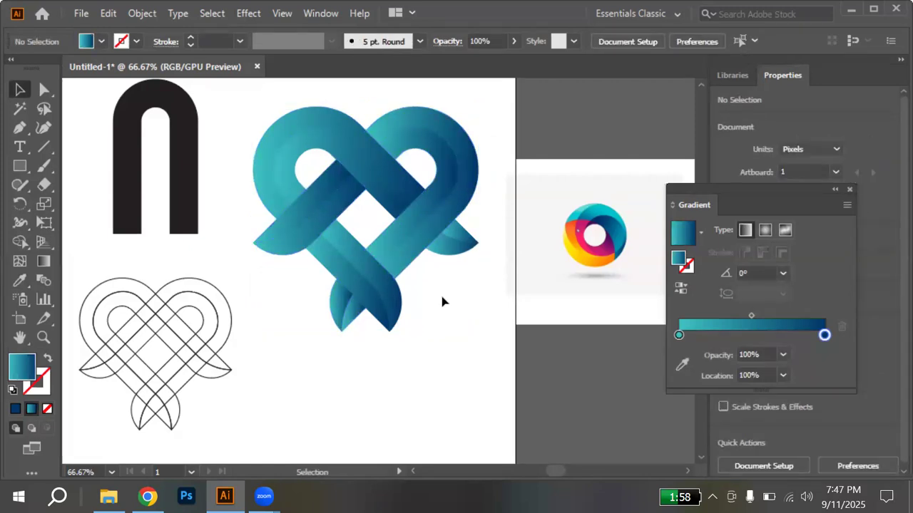
Reverse the gradient on the left-lobe arch's inner strand and copy it onto the right-lobe arch's inner strand with the Eyedropper
click(286, 176)
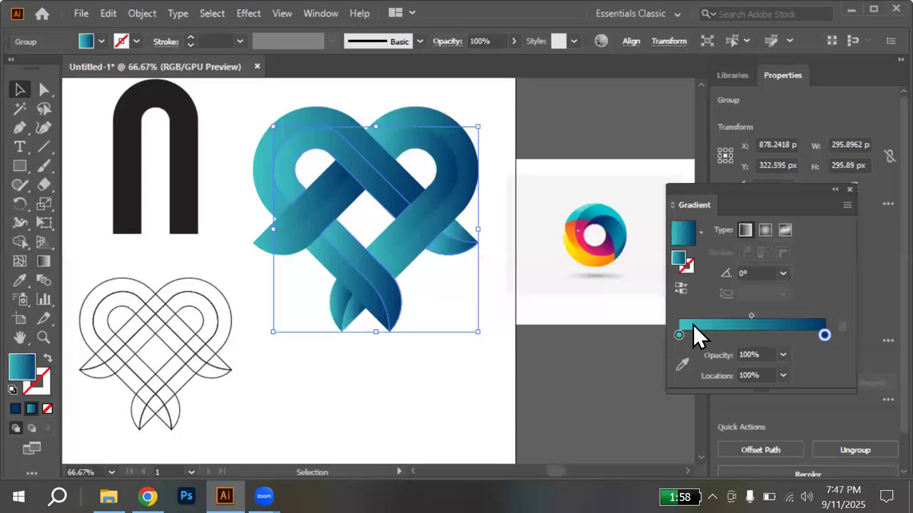
click(681, 286)
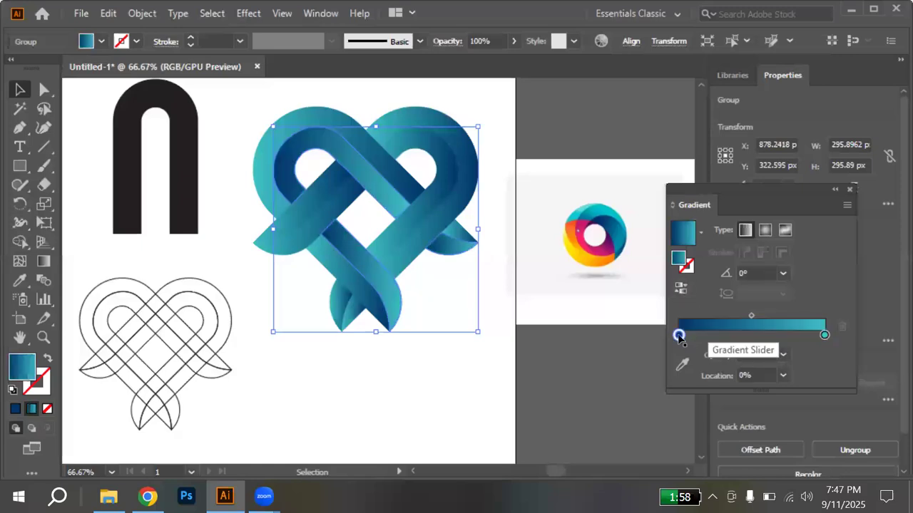
key(ctrl+z)
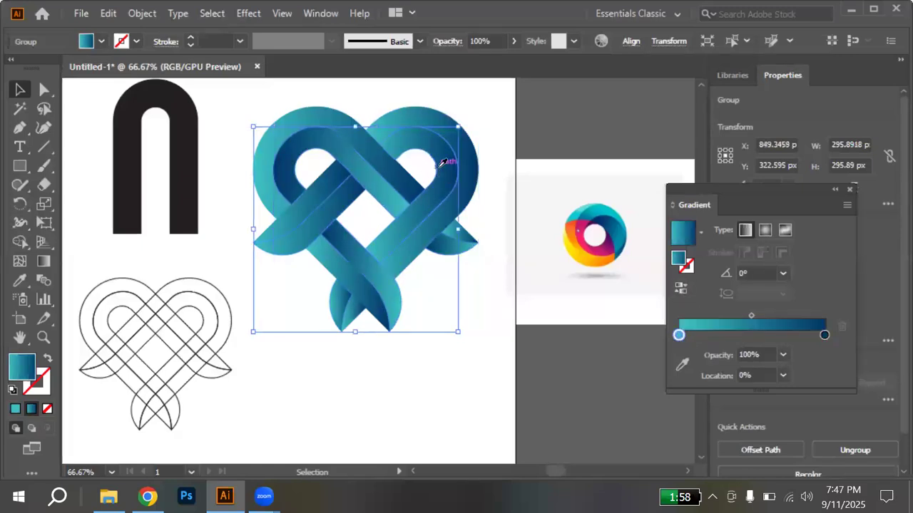
key(i)
click(307, 147)
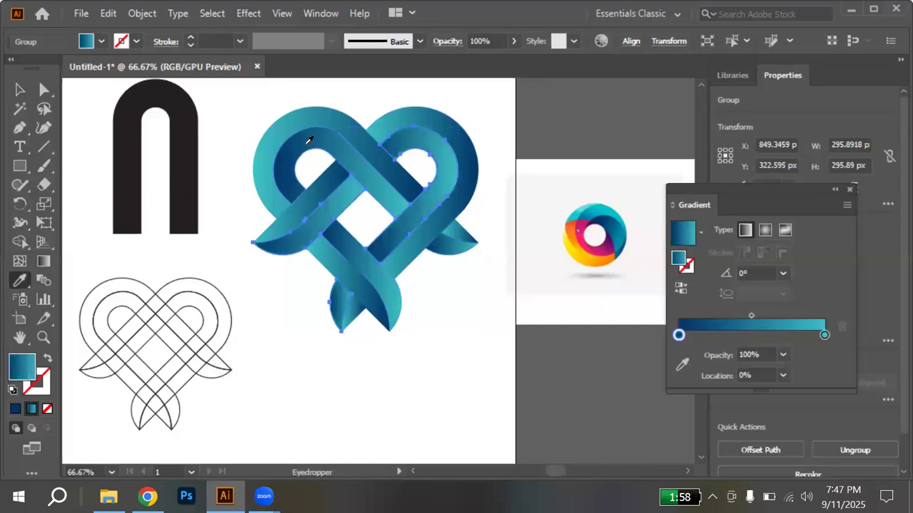
key(v)
click(438, 378)
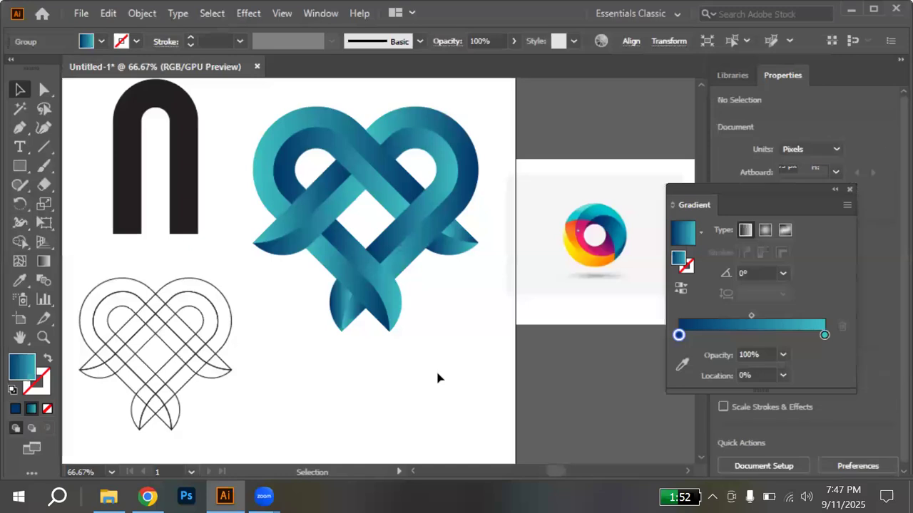
Delete the linked ring-logo reference image and close the gradient settings
click(586, 292)
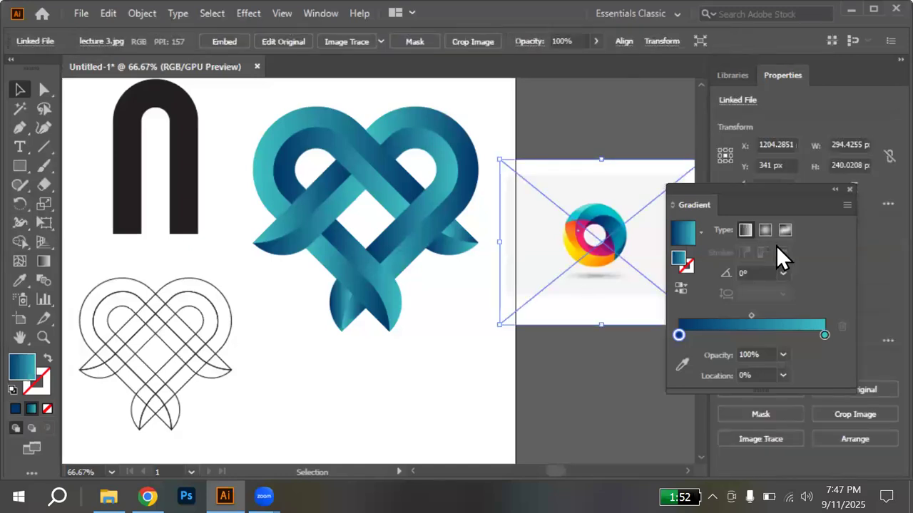
key(Delete)
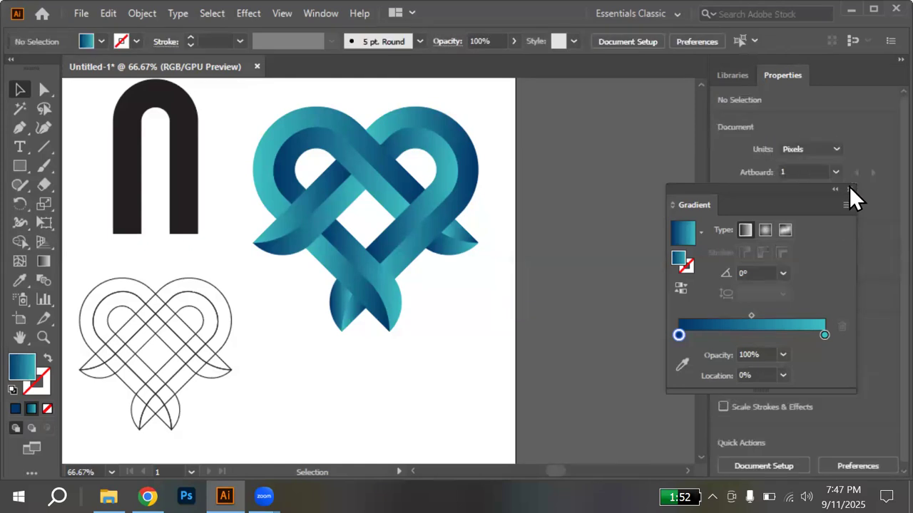
click(849, 190)
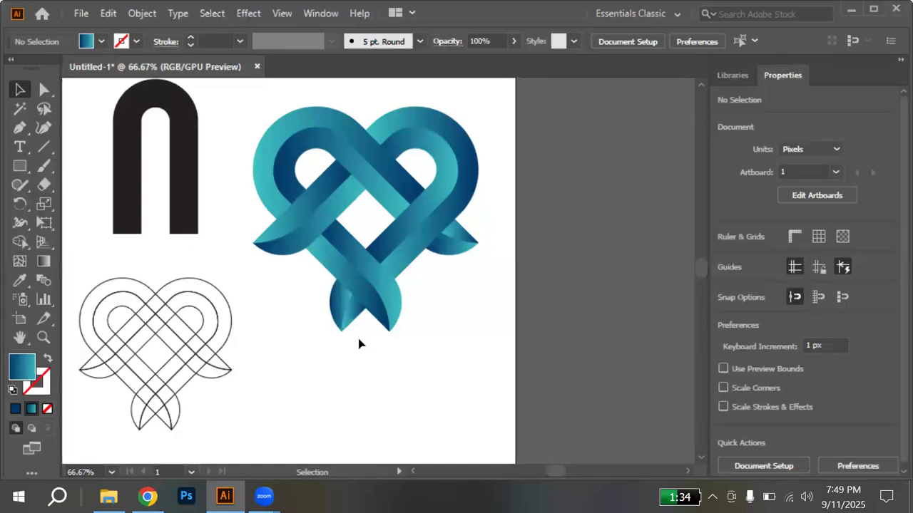
Add the caption "OVERLAPPING GRADIENT LOGO" in the empty space below the gradient heart
scroll(359, 344, down, 5)
scroll(359, 343, up, 3)
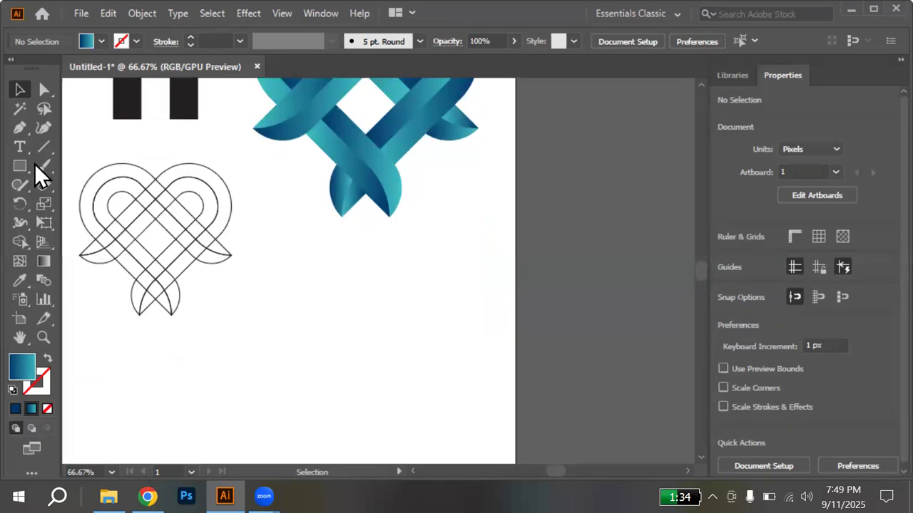
click(21, 148)
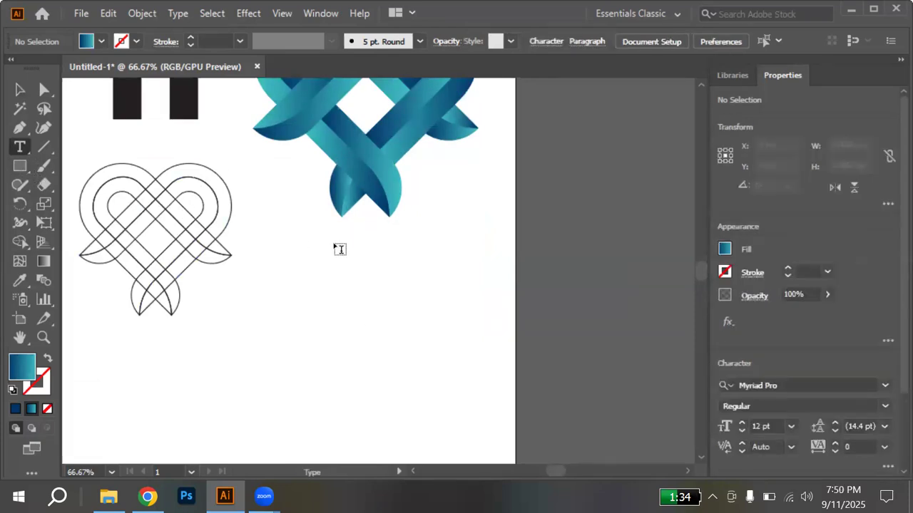
click(325, 247)
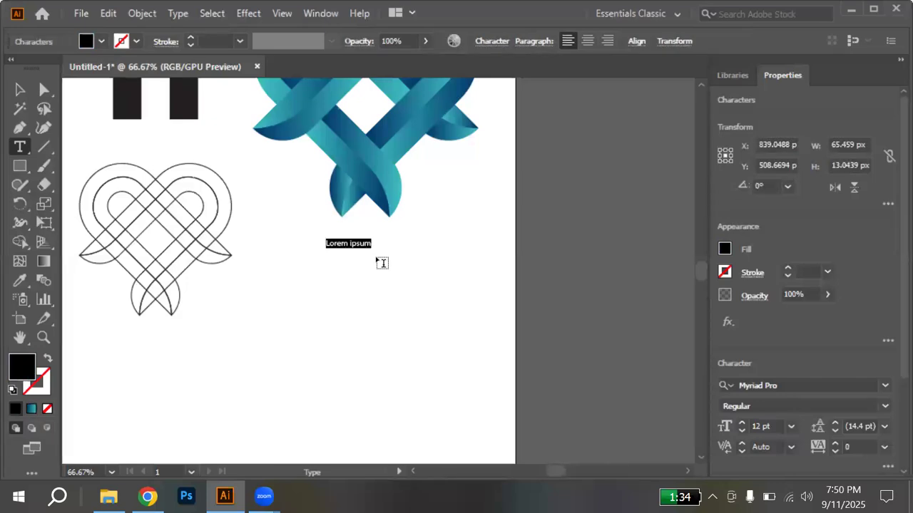
text(OVERL)
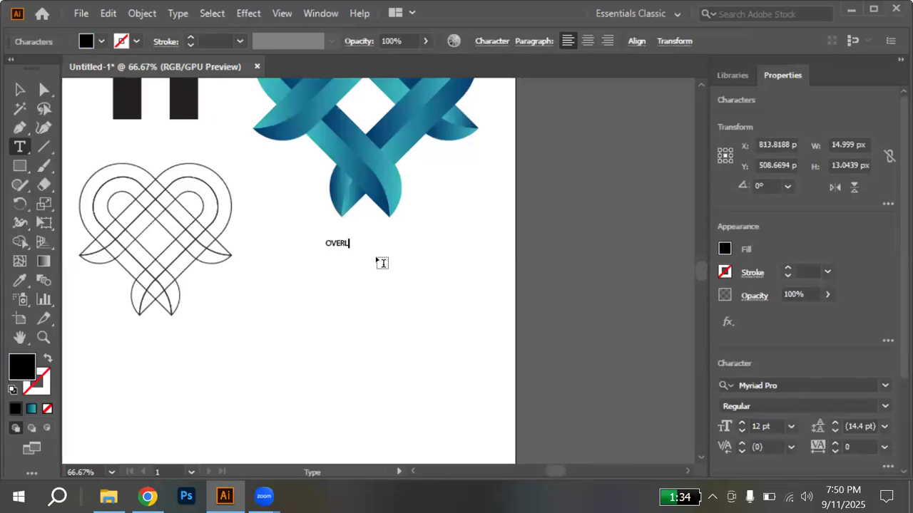
text(APPING GRADIENT)
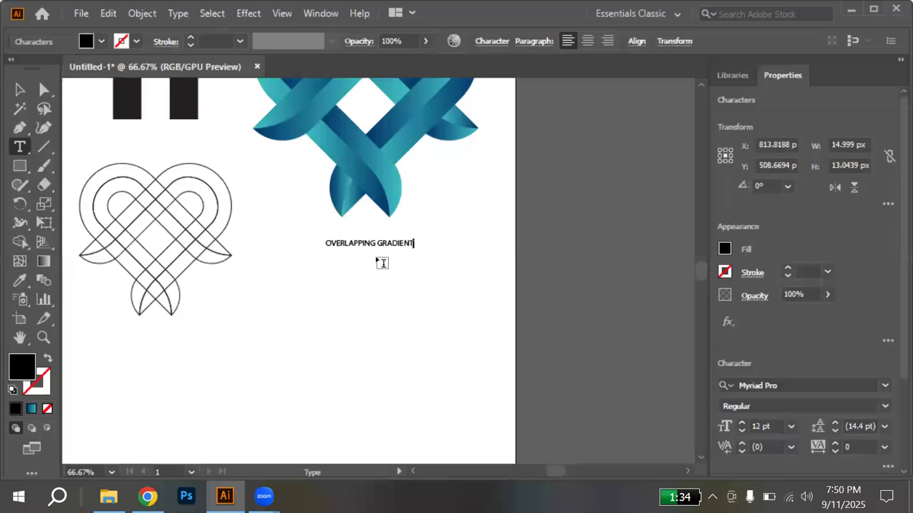
text( LOGO)
click(19, 89)
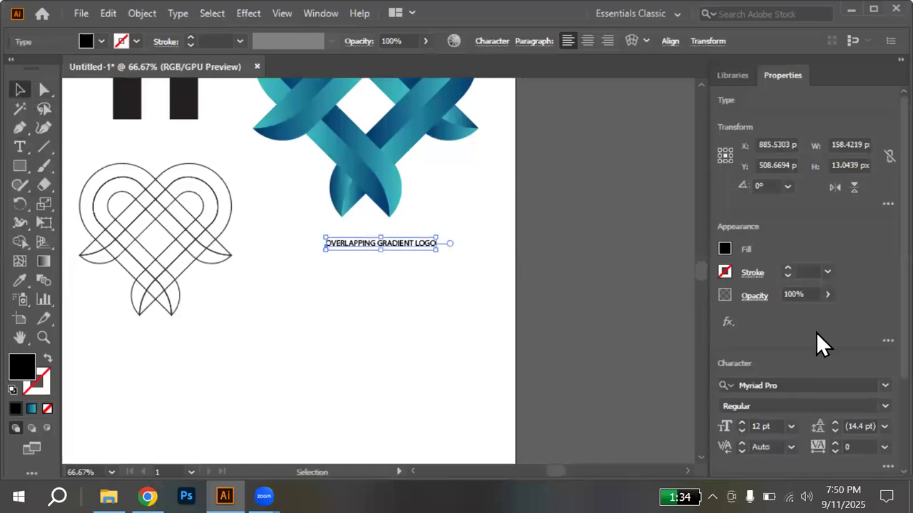
Set the caption's font to Minion Variable Concept in the Bold Italic style
scroll(816, 333, down, 3)
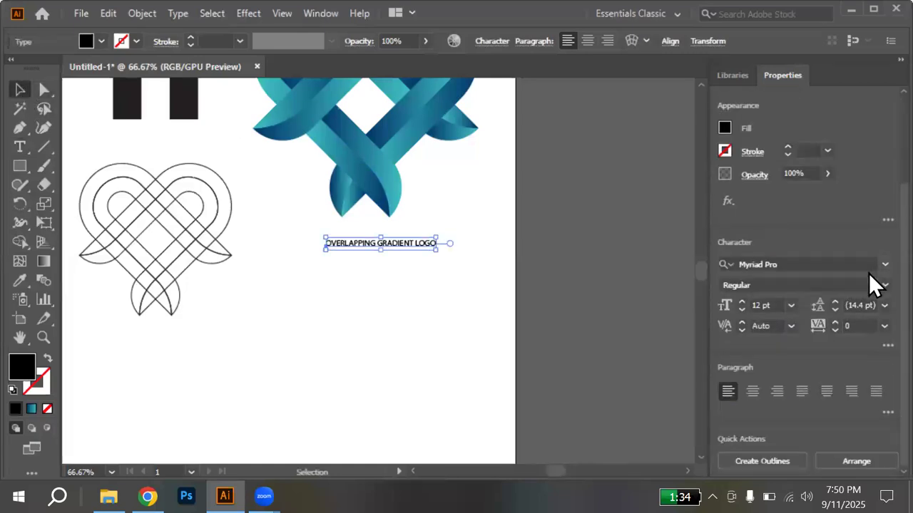
click(868, 271)
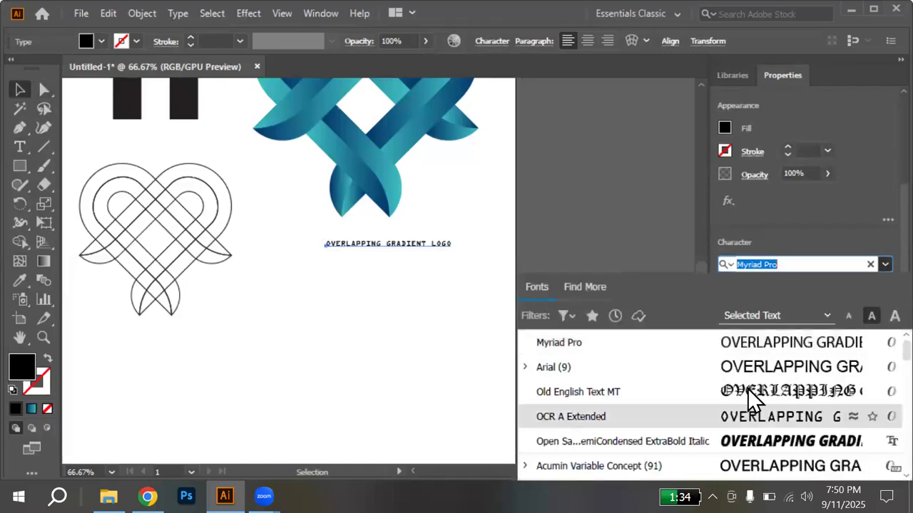
scroll(743, 425, down, 3)
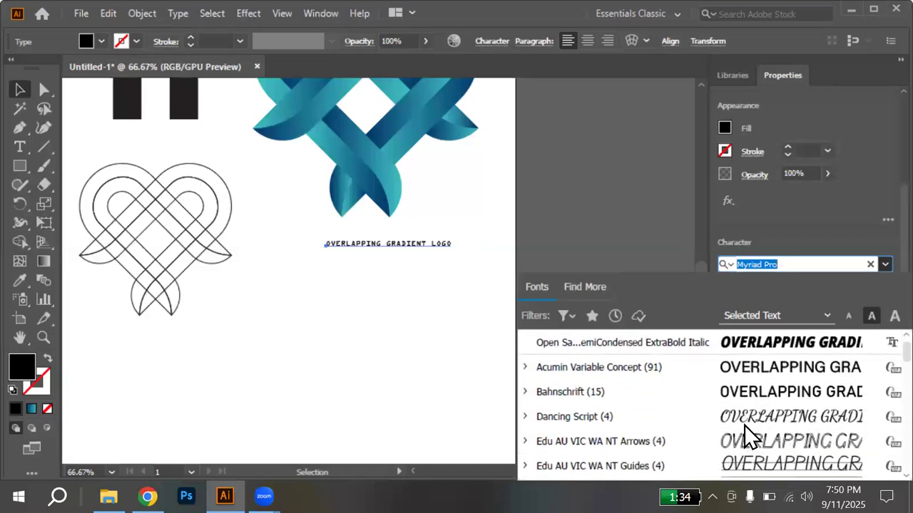
scroll(744, 425, down, 5)
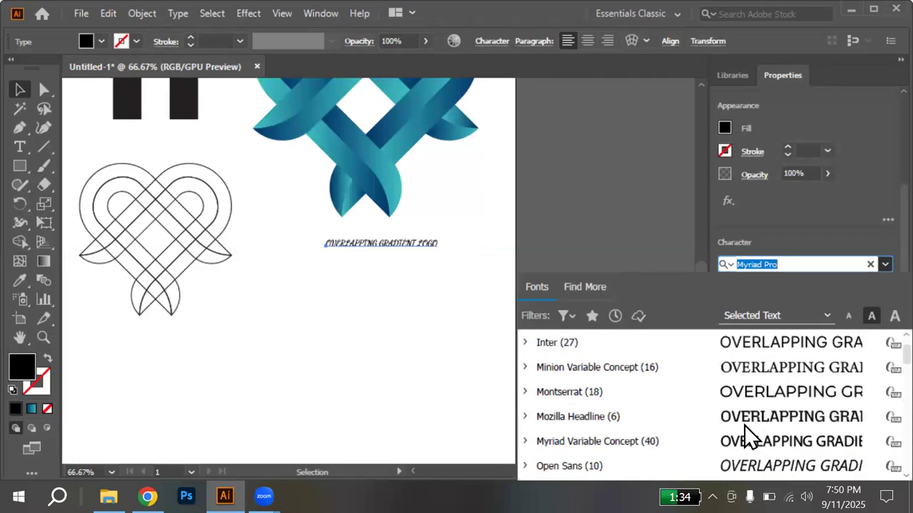
click(746, 371)
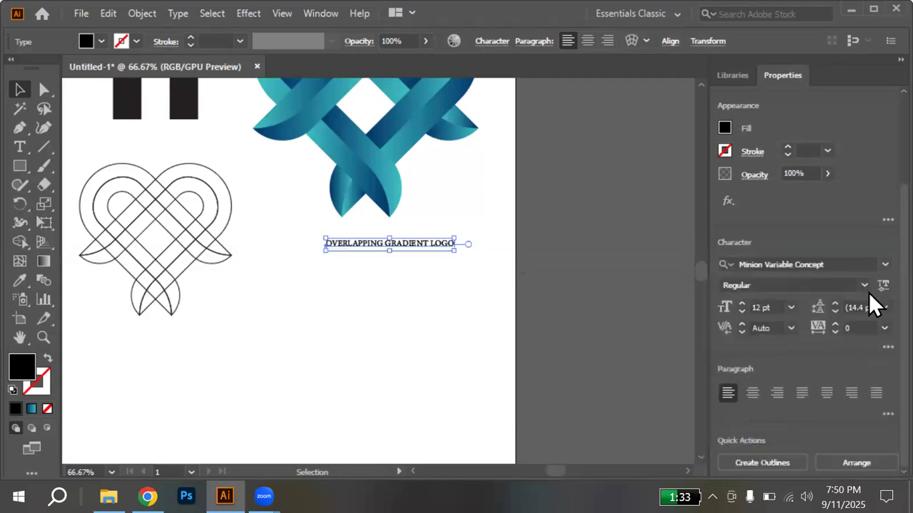
click(861, 285)
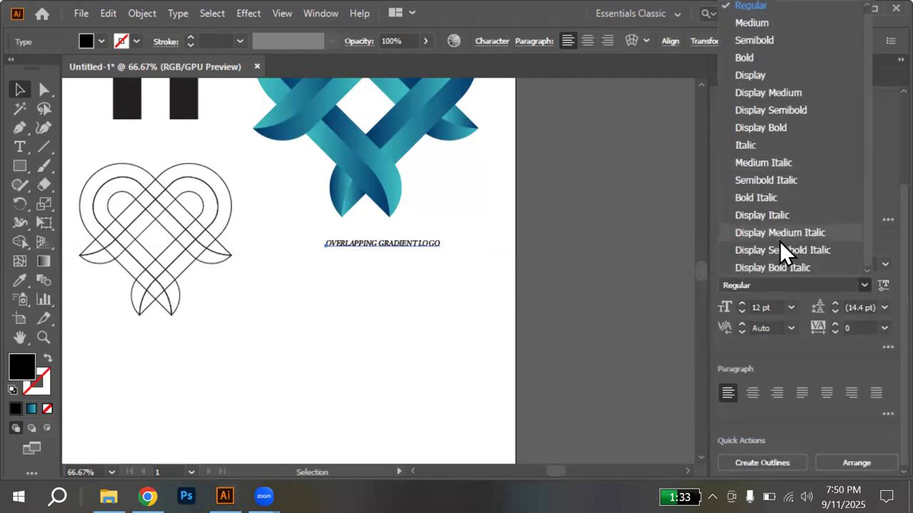
click(760, 201)
Centre the caption beneath the gradient heart and lower it to leave room for a row of swatches
drag(405, 246, 388, 250)
click(398, 272)
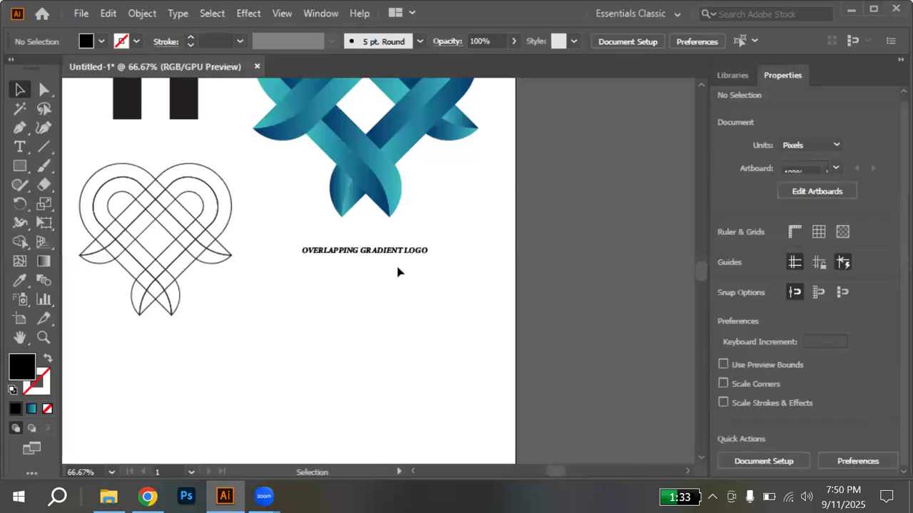
mouse_move(394, 253)
mouse_down()
mouse_move(391, 269)
mouse_move(385, 264)
mouse_up()
click(382, 244)
Place a row of three black circles, each about 31 px in diameter, between the heart and the caption by duplicating one circle
key(l)
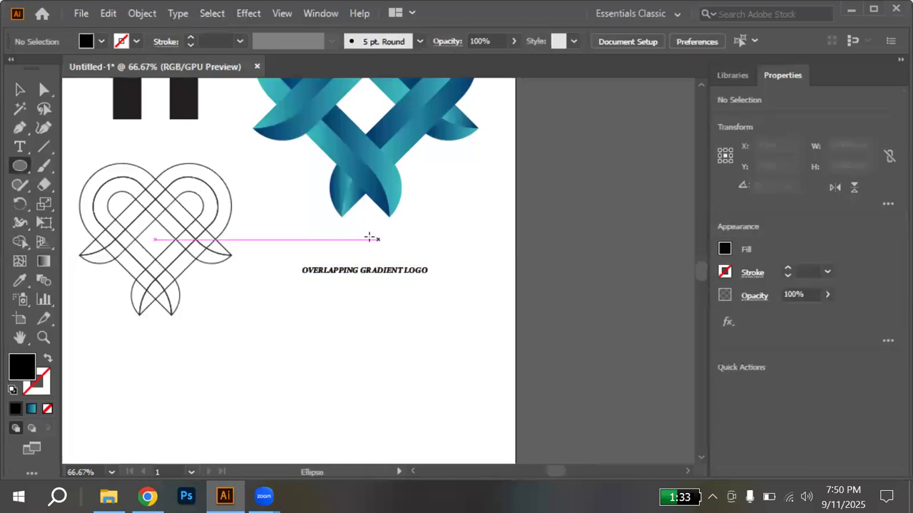
drag(373, 235, 382, 247)
key(v)
click(412, 247)
drag(376, 237, 344, 245)
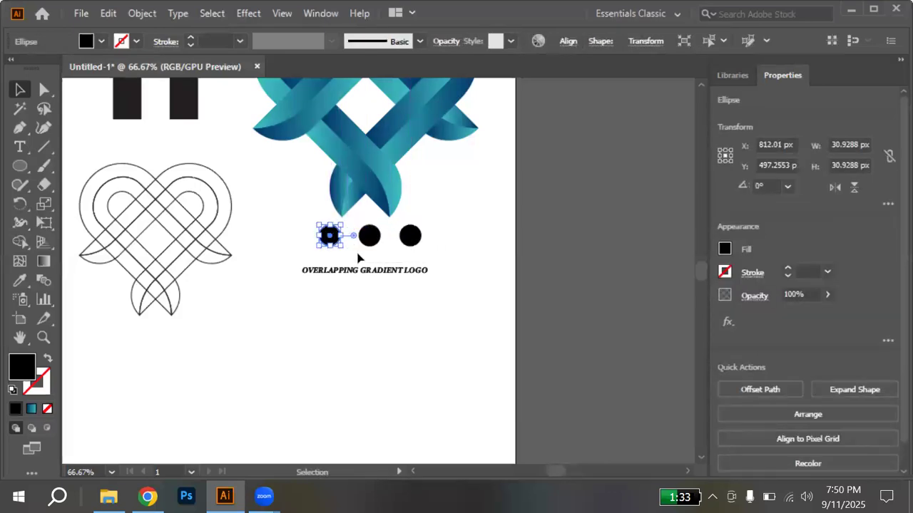
Nudge the caption sideways to centre it under the row of three circles
click(359, 255)
scroll(362, 261, up, 2)
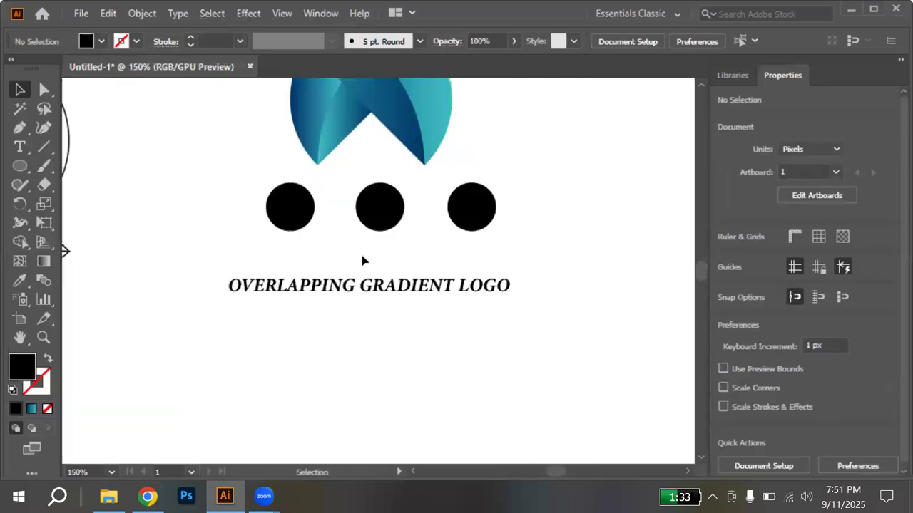
scroll(342, 271, right, 3)
drag(296, 285, 310, 291)
click(250, 267)
scroll(250, 265, down, 2)
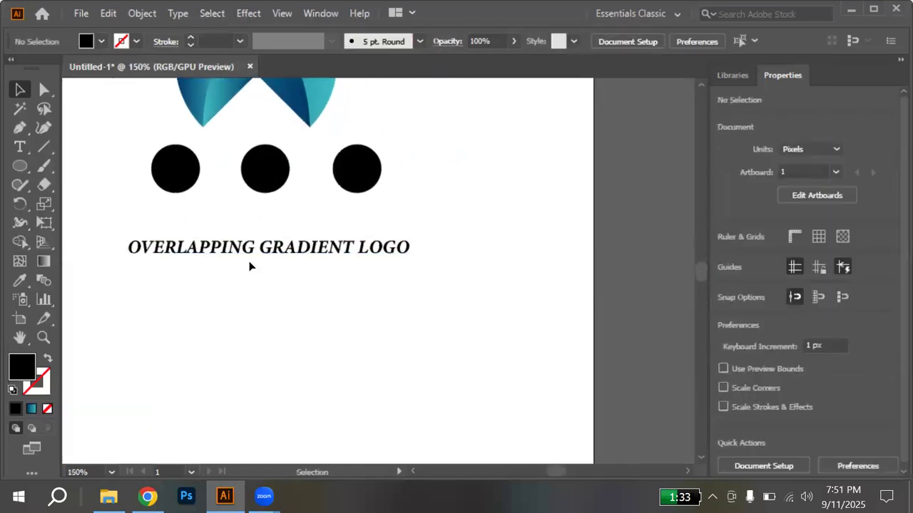
Fill the first circle with solid dark blue 003568, taken from the heart's gradient with the Eyedropper
click(174, 171)
key(i)
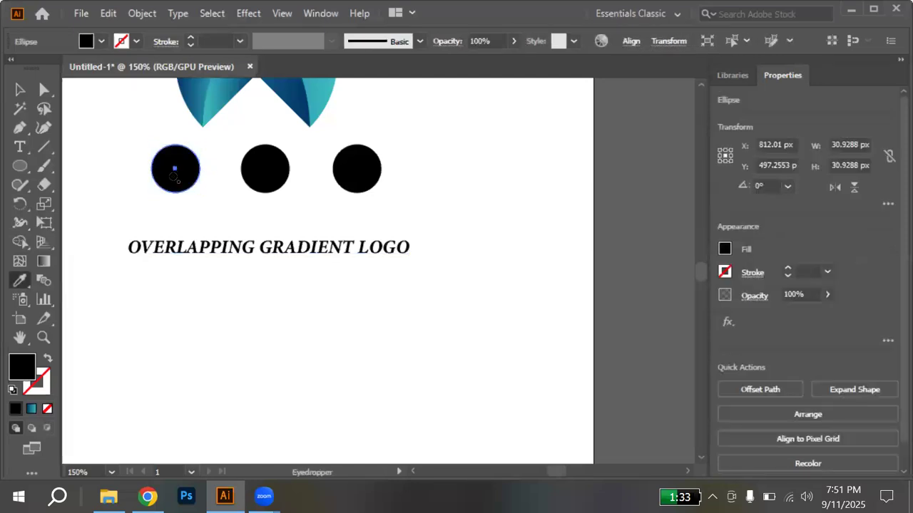
click(199, 91)
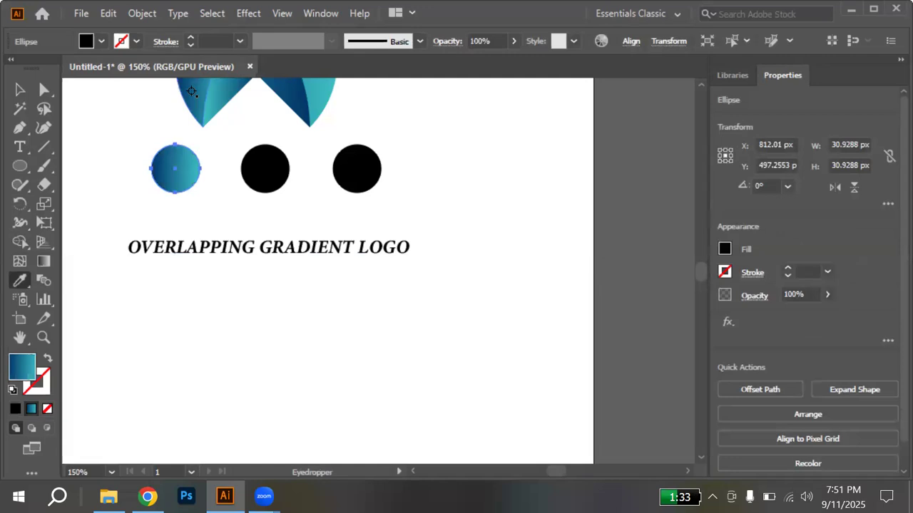
click(15, 409)
key(v)
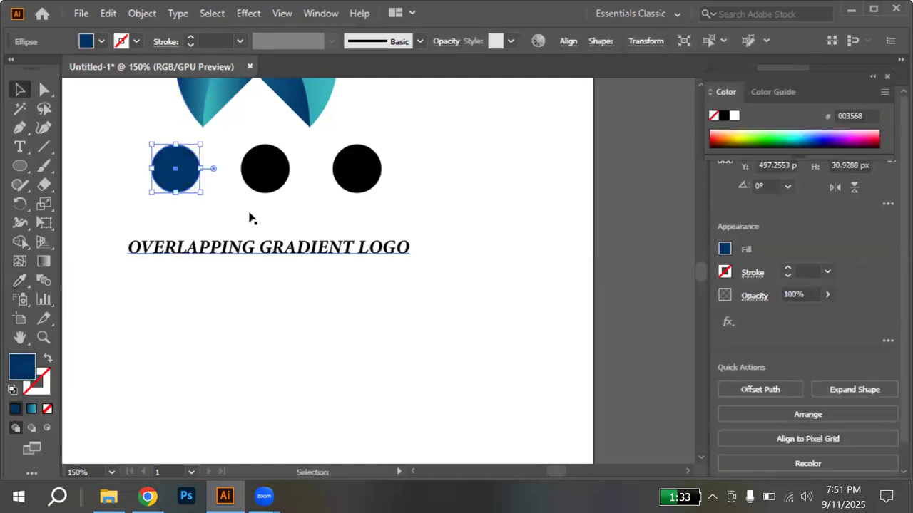
Fill the middle circle with solid teal 3EC1C3, taken from the heart's gradient with the Eyedropper
click(259, 188)
key(i)
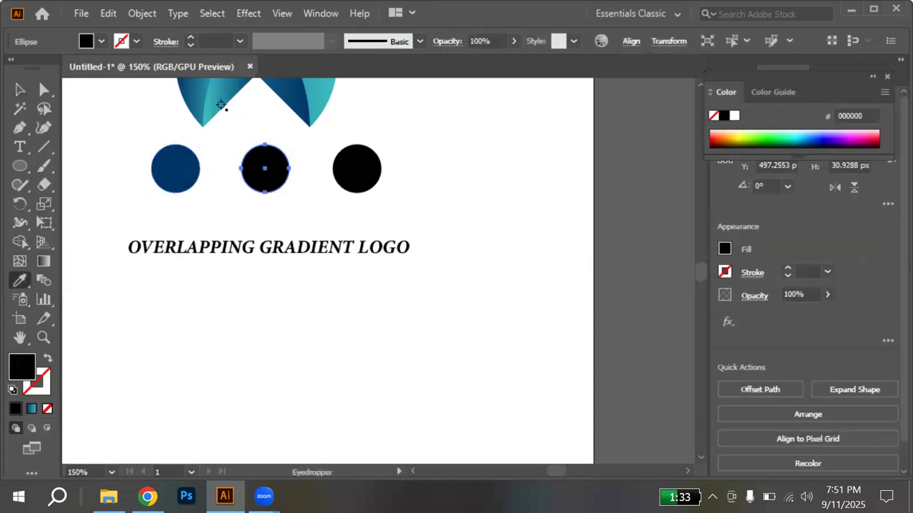
click(221, 98)
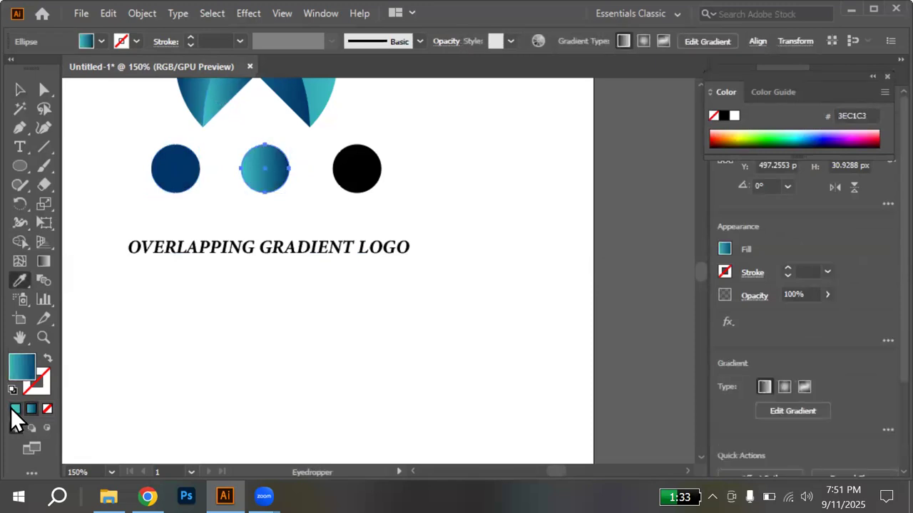
key(comma)
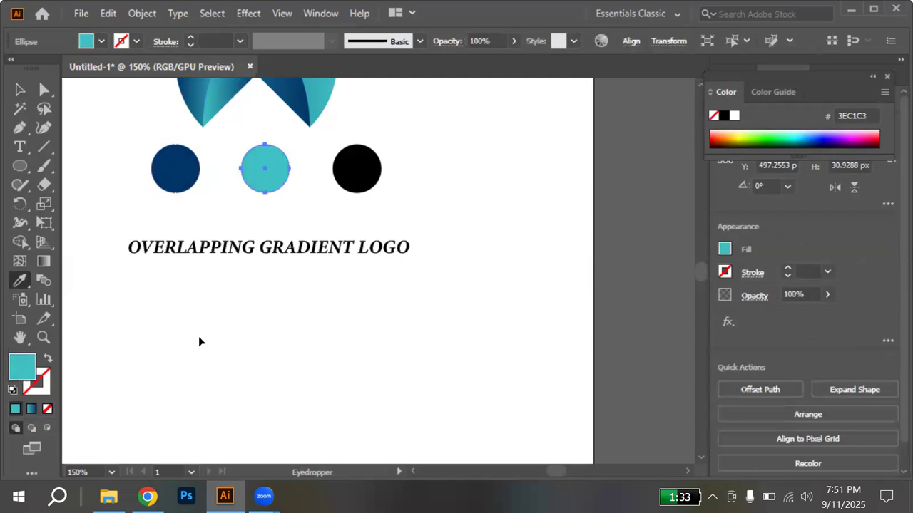
Fill the third circle with the heart's teal-to-dark-blue gradient using the Eyedropper
key(v)
click(357, 175)
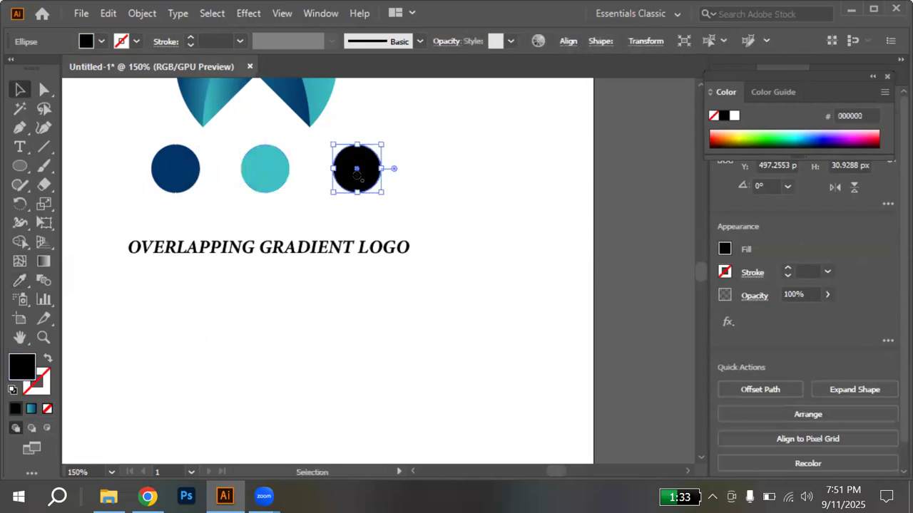
key(i)
click(300, 103)
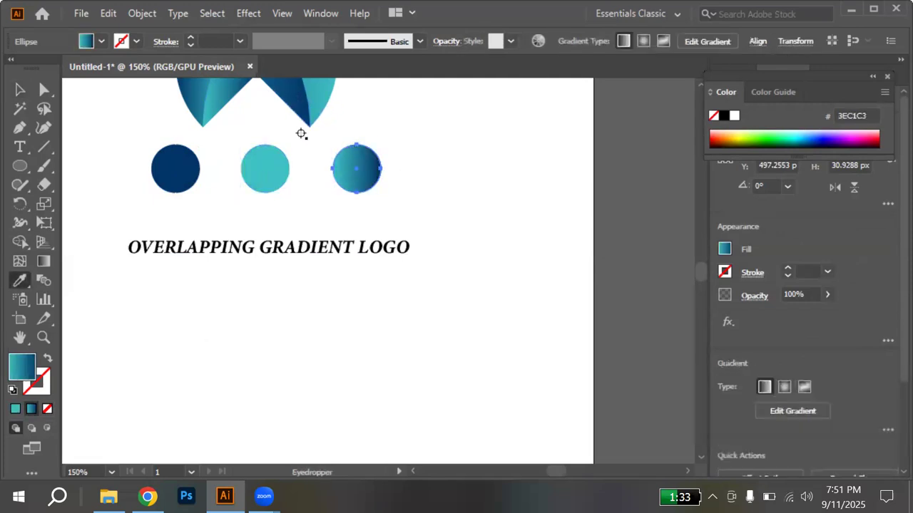
key(v)
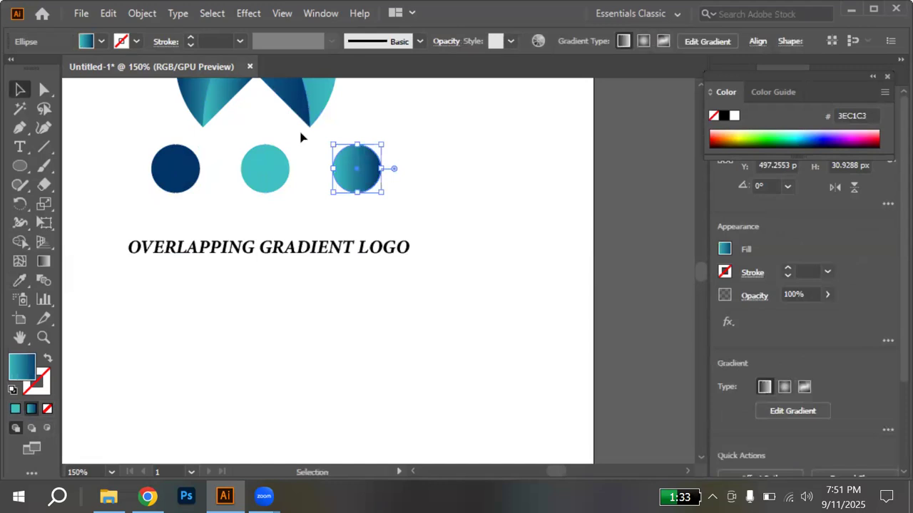
click(312, 211)
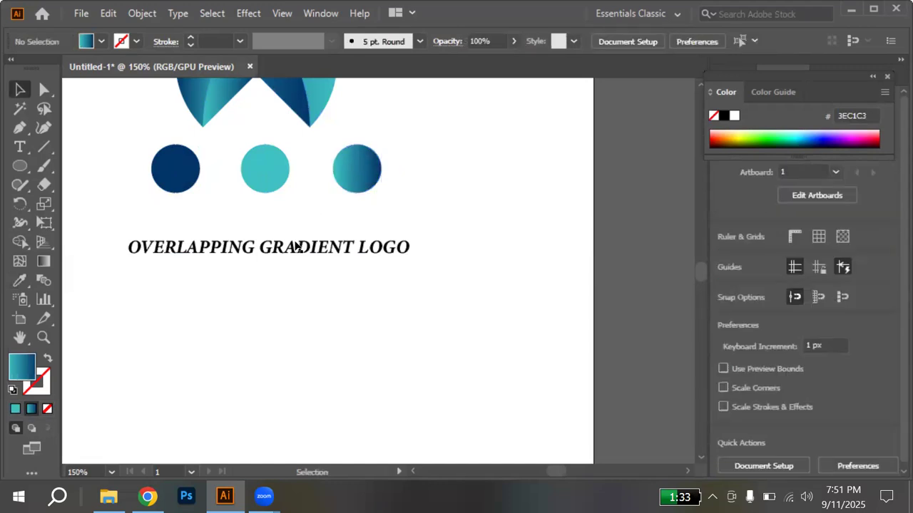
Create a text box of Lorem ipsum placeholder text below the caption, in Minion Variable Concept Italic at 7 pt
key(t)
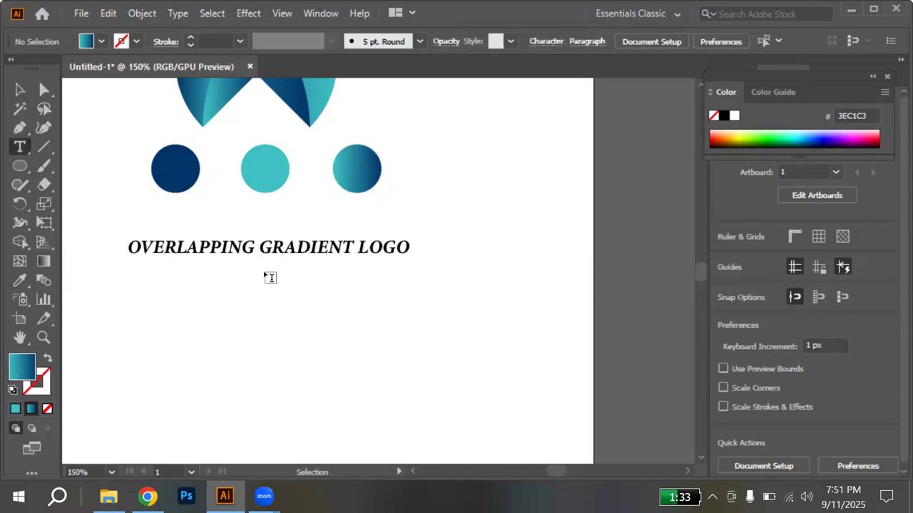
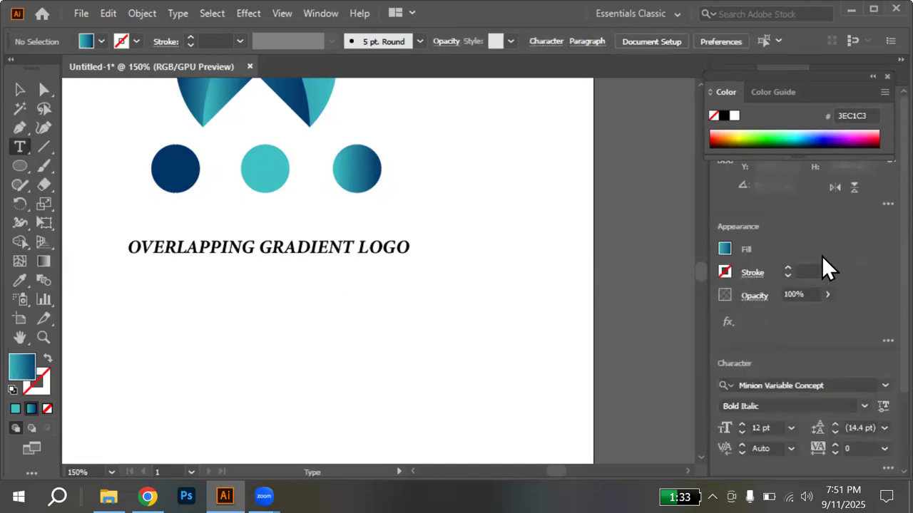
scroll(825, 268, down, 3)
click(742, 335)
click(742, 336)
click(742, 335)
click(742, 336)
click(743, 335)
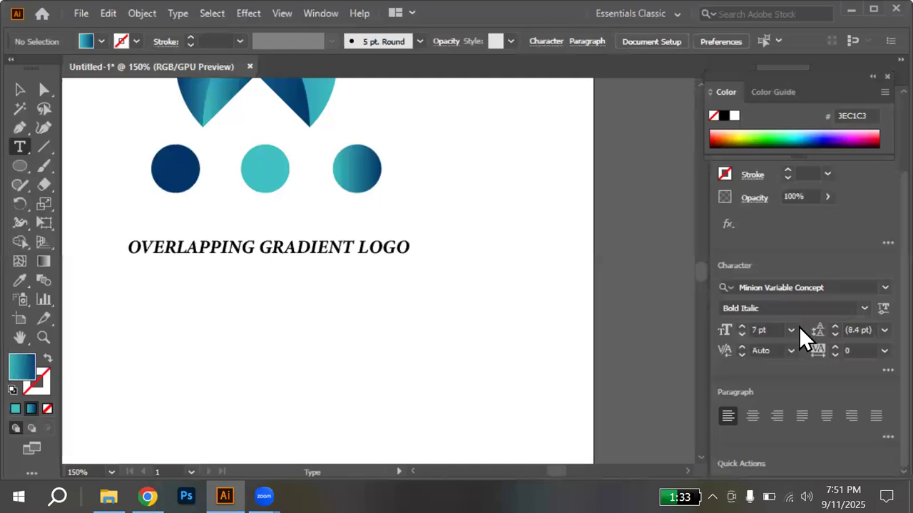
click(865, 311)
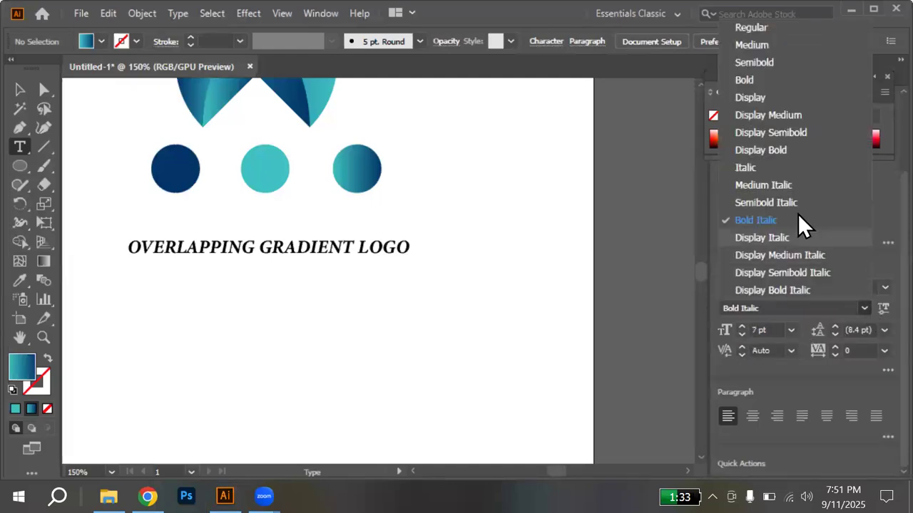
click(760, 169)
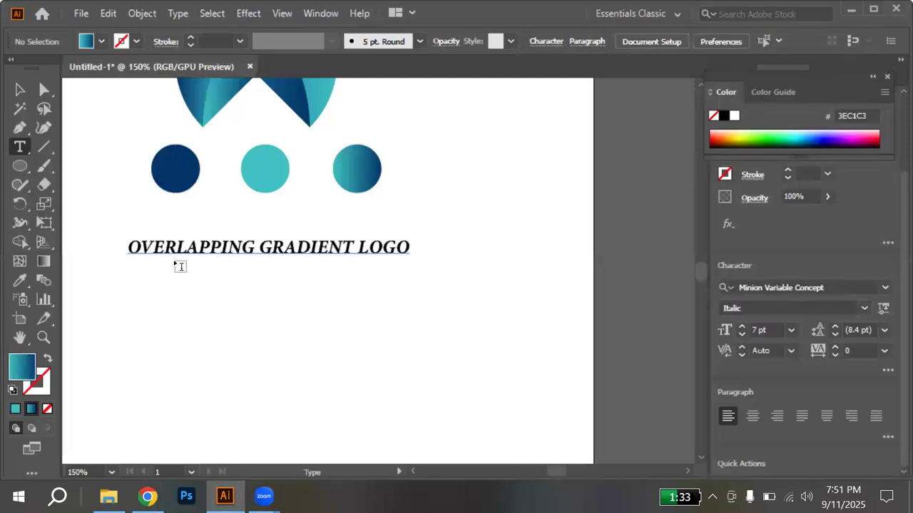
drag(134, 282, 403, 381)
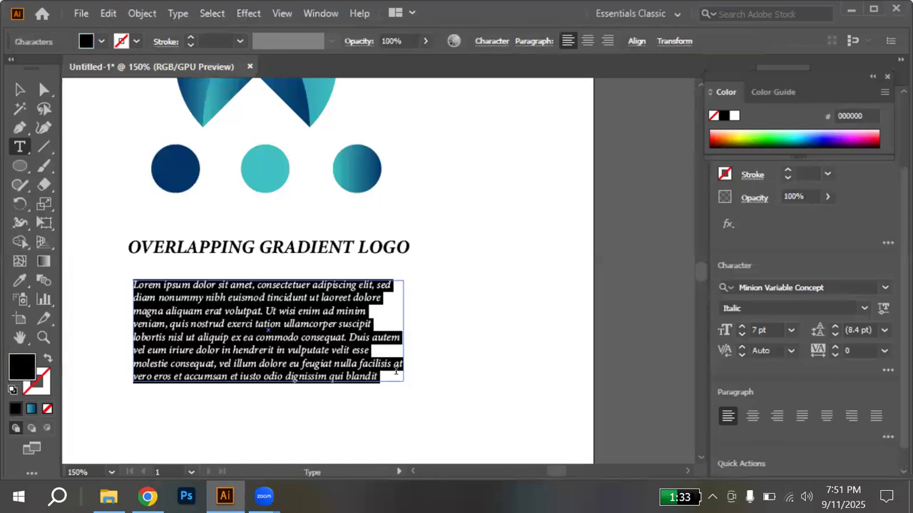
Centre-align the Lorem ipsum paragraph and finish editing its text
click(588, 40)
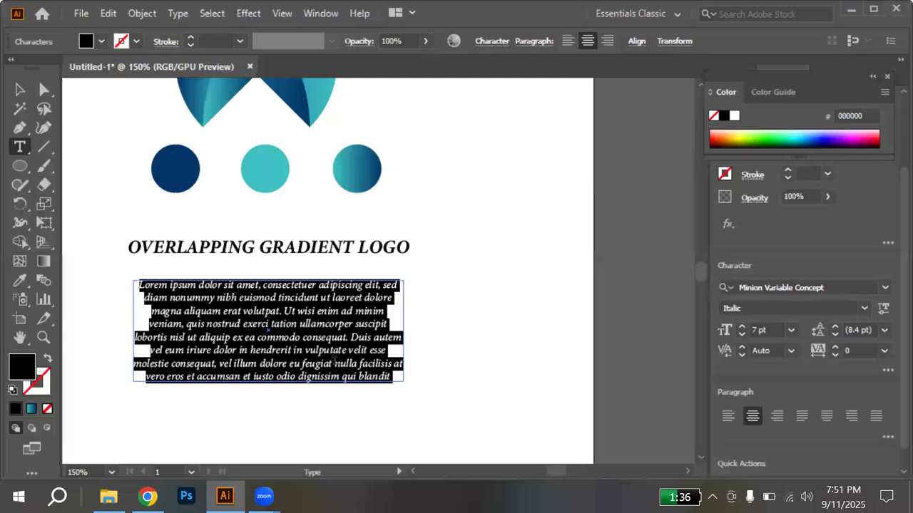
key(Escape)
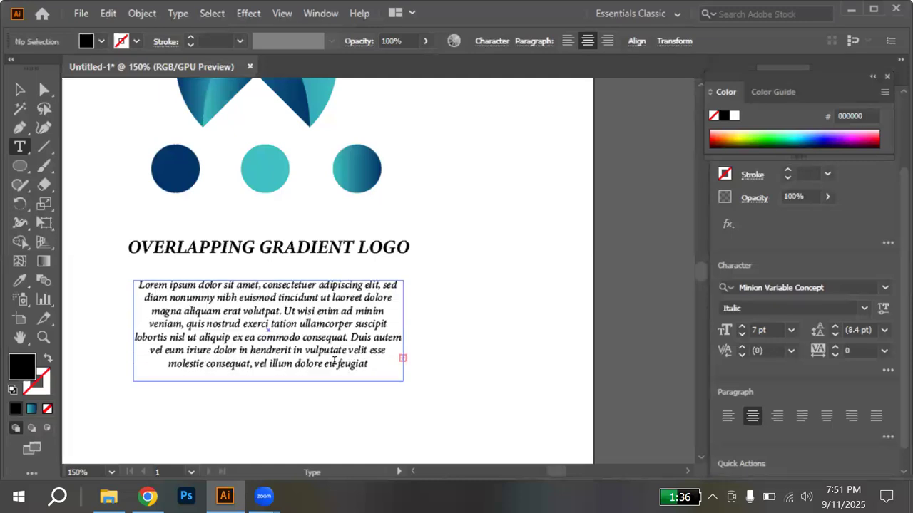
click(19, 90)
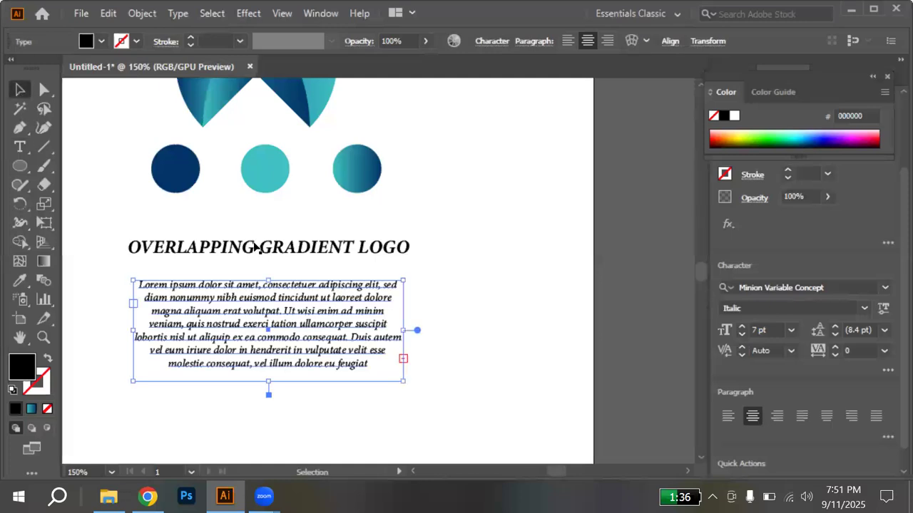
Change the fill of both the caption and the paragraph to grey 8E8E8E
click(254, 249)
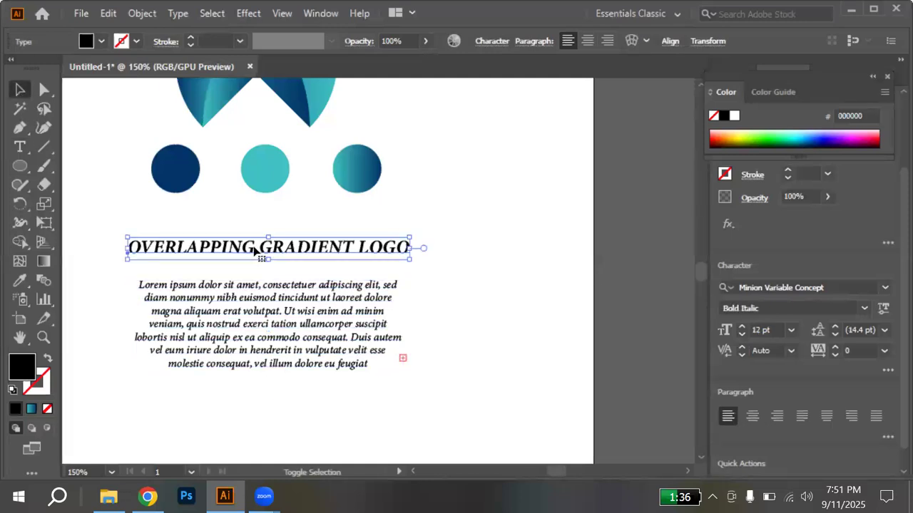
shift+click(257, 302)
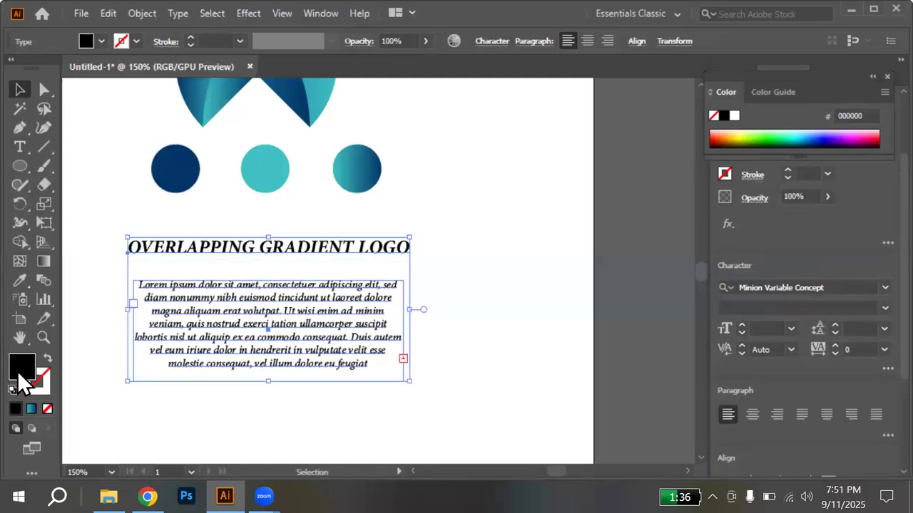
double_click(21, 371)
drag(348, 373, 343, 294)
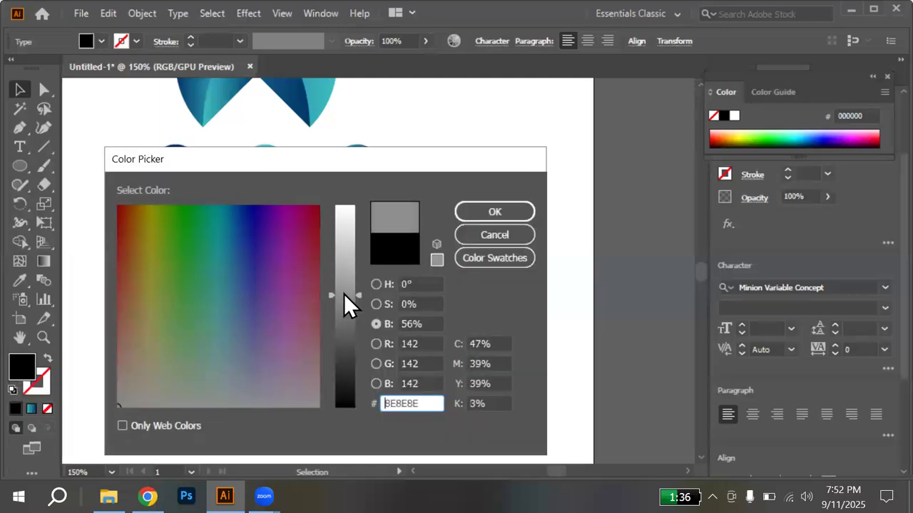
drag(281, 362, 318, 407)
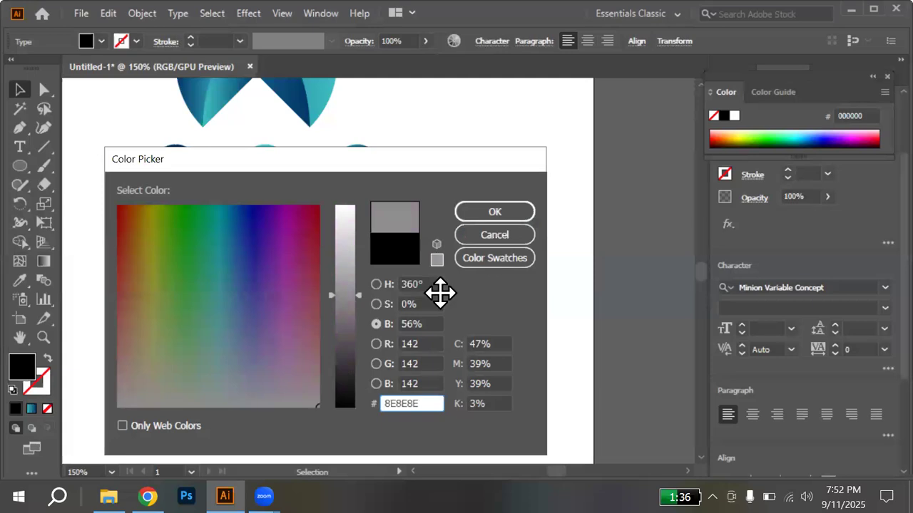
key(Return)
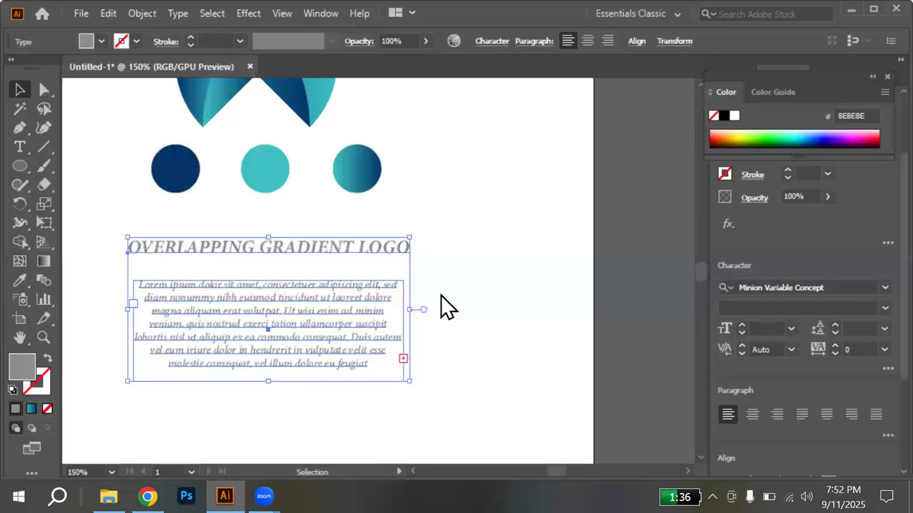
Move the Lorem ipsum paragraph up, closer to the OVERLAPPING GRADIENT LOGO caption
click(285, 272)
drag(280, 285, 281, 273)
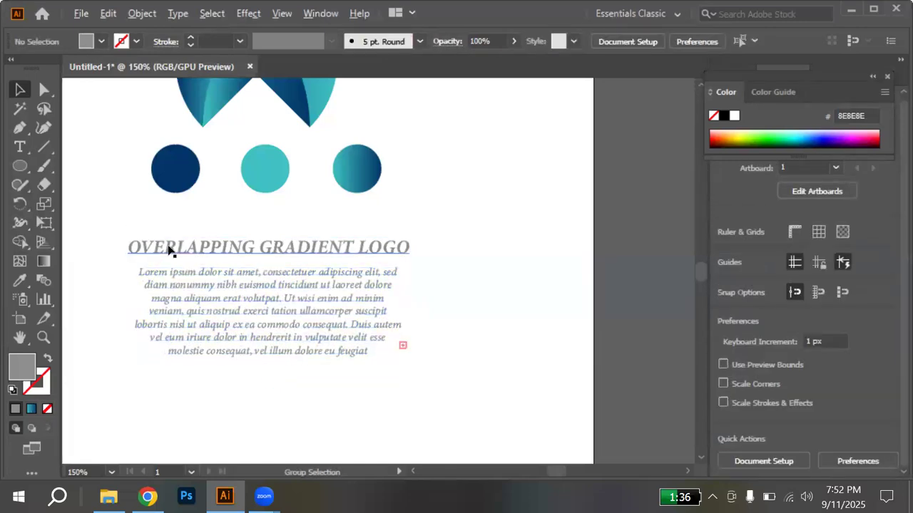
scroll(169, 250, down, 2)
scroll(169, 250, left, 5)
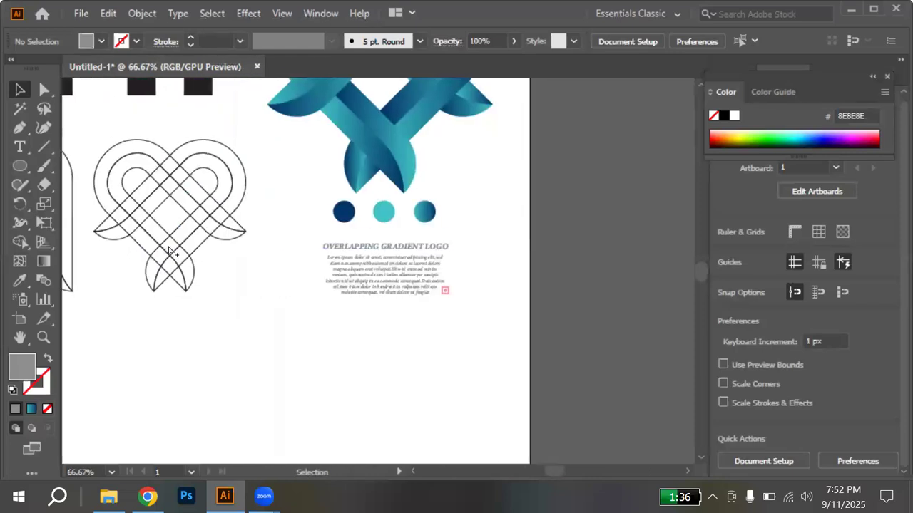
scroll(169, 250, down, 2)
Widen the Lorem ipsum text box to one side so that it fits all of its text
click(268, 264)
scroll(269, 263, up, 3)
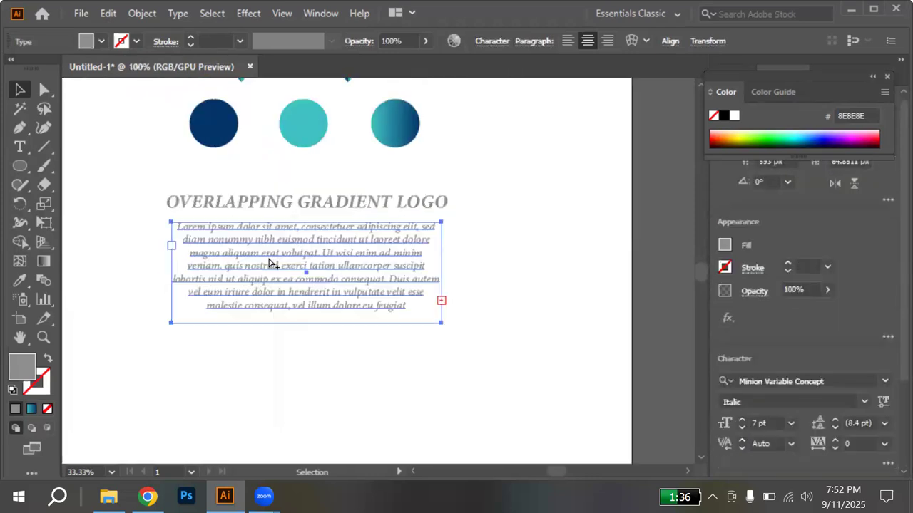
scroll(268, 263, up, 4)
scroll(269, 263, down, 2)
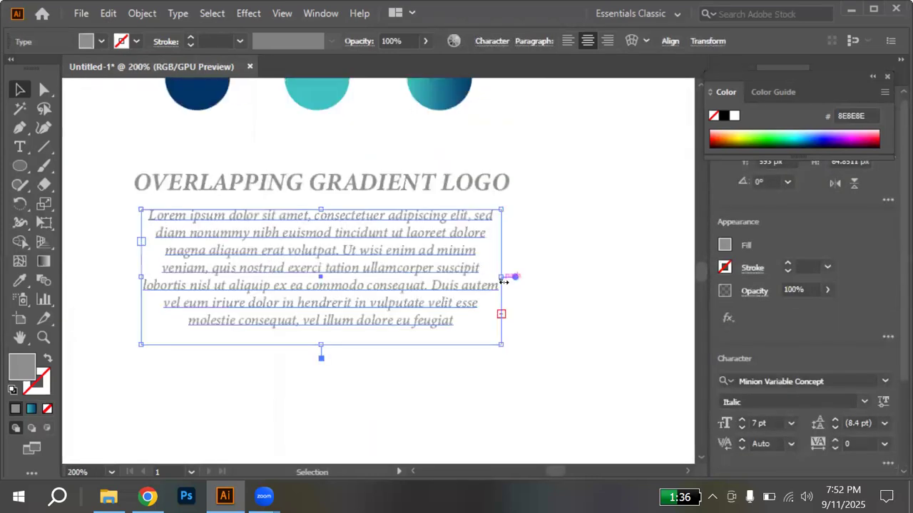
drag(515, 280, 634, 278)
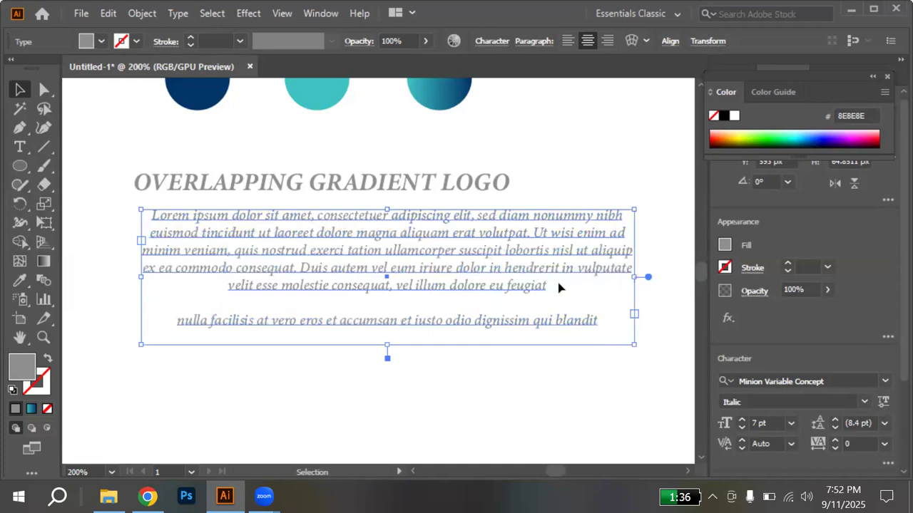
Remove the line breaks before "nulla facilisis" to join the placeholder text into one continuous paragraph
key(t)
triple_click(545, 288)
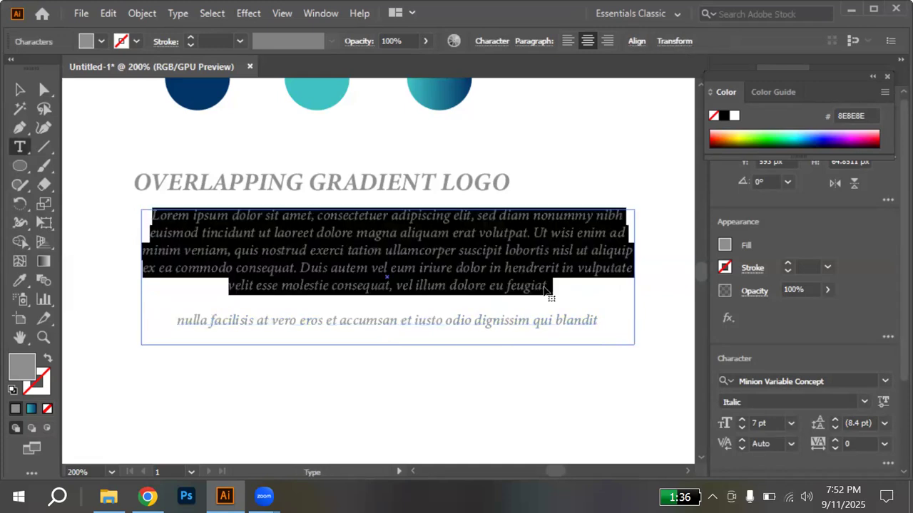
click(210, 328)
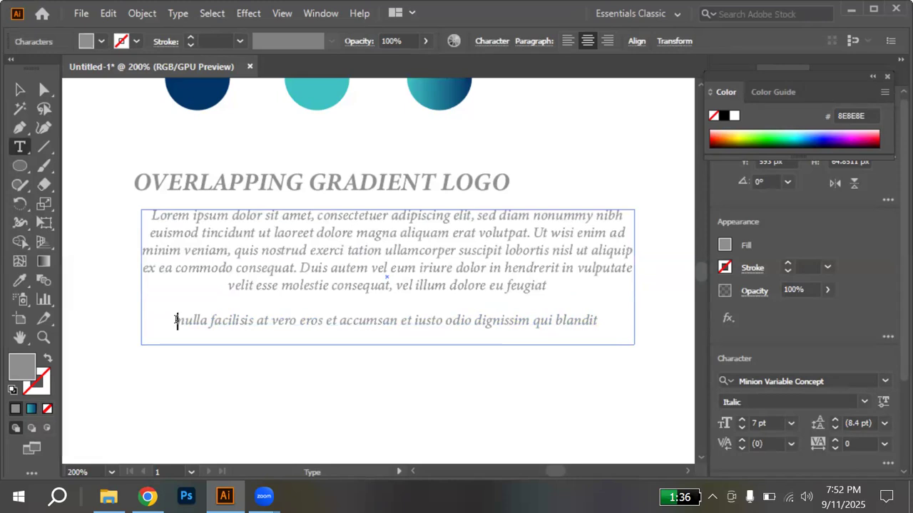
key(BackSpace)
key(BackSpace)
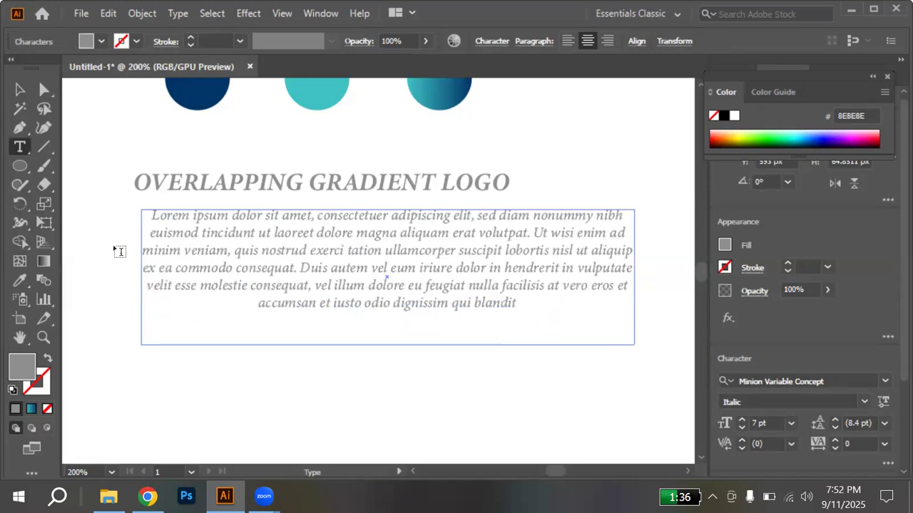
key(Escape)
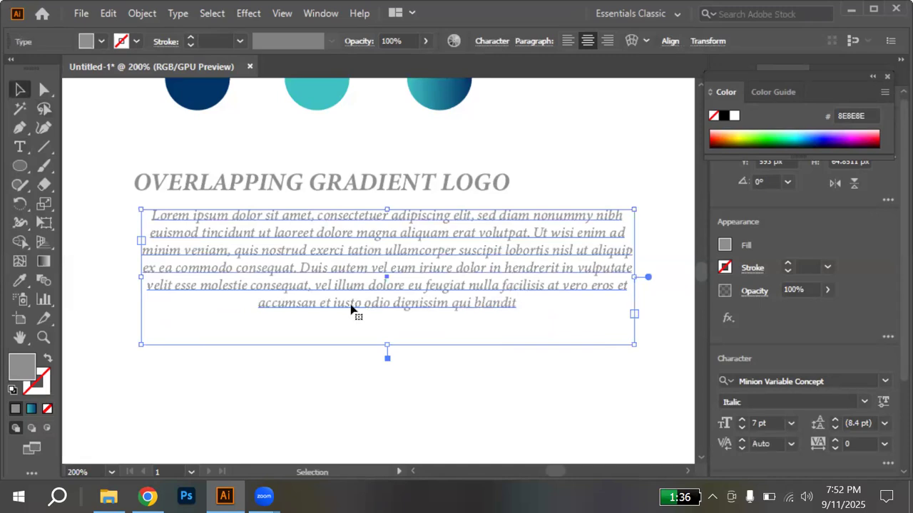
Move the widened paragraph sideways so that it is centred under the caption
scroll(350, 308, down, 4)
drag(346, 301, 338, 306)
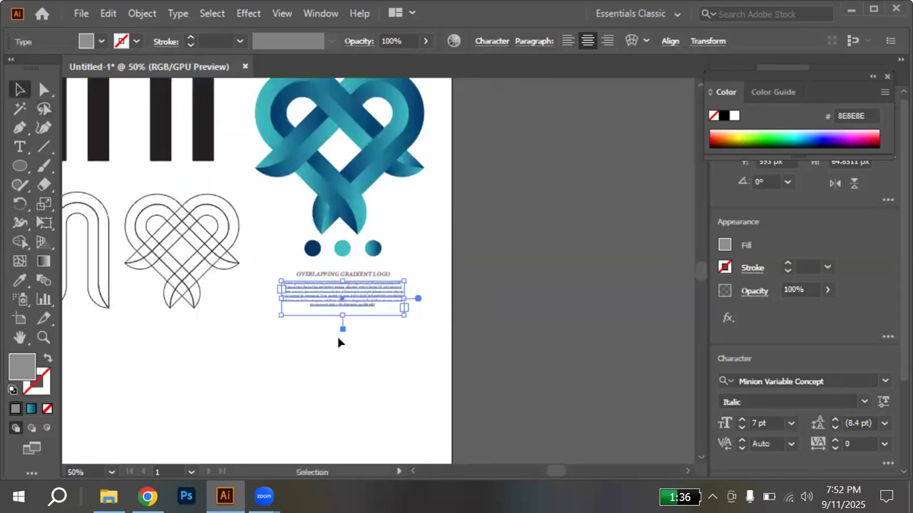
click(340, 342)
scroll(340, 343, down, 1)
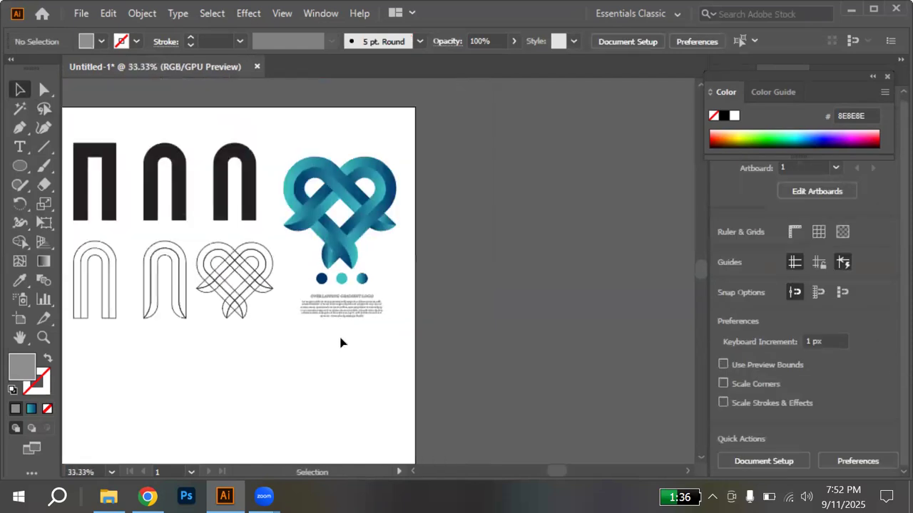
Shift the coloured heart logo with its swatches, caption and paragraph slightly left and up on the artboard
scroll(199, 262, left, 3)
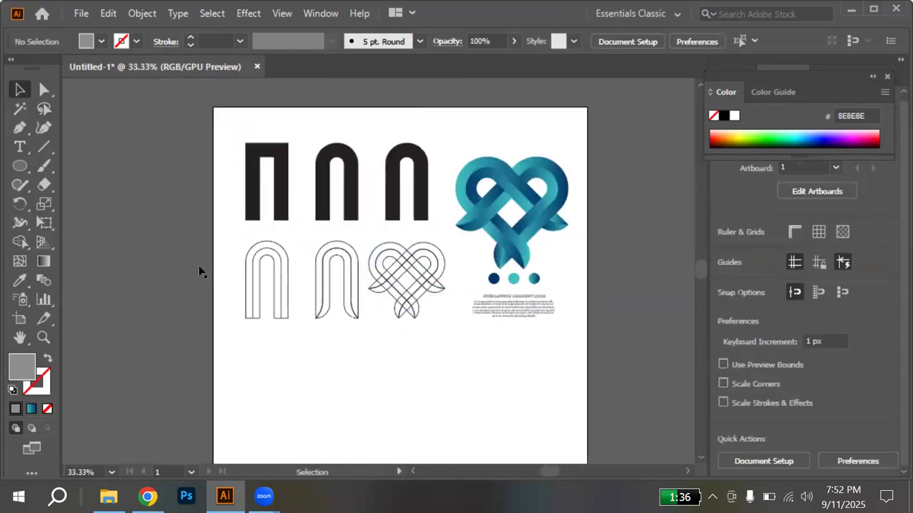
drag(460, 149, 532, 329)
drag(503, 244, 503, 244)
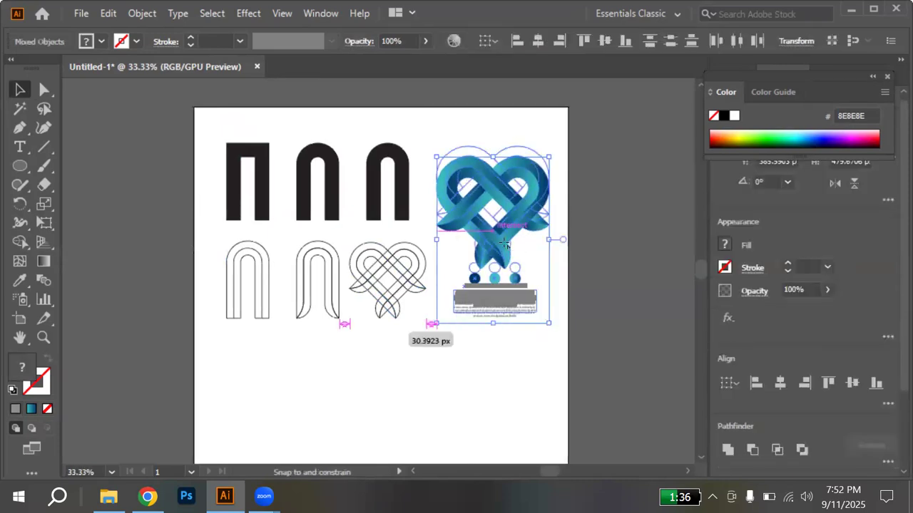
drag(499, 317, 497, 332)
click(497, 332)
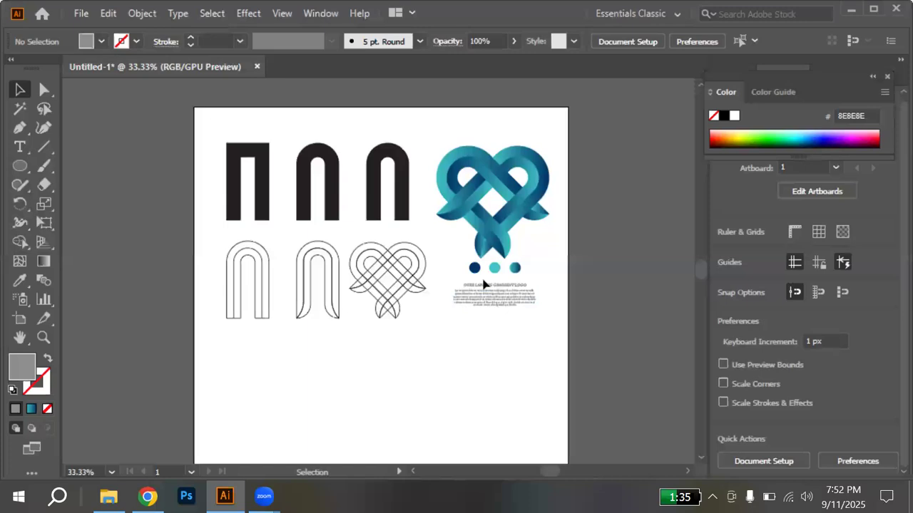
Copy the caption to below the square-cornered black shape and replace the copy's text with "STEP 1"
drag(474, 288, 246, 234)
scroll(246, 237, up, 4)
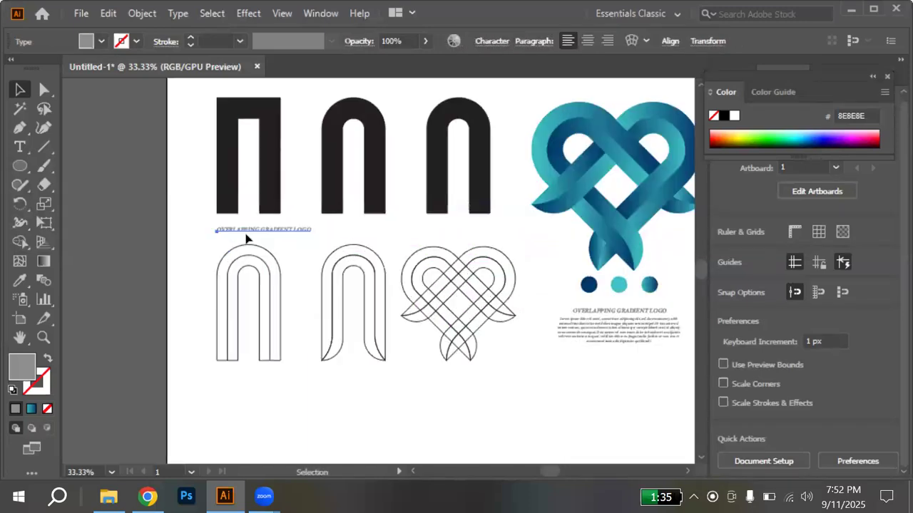
double_click(246, 237)
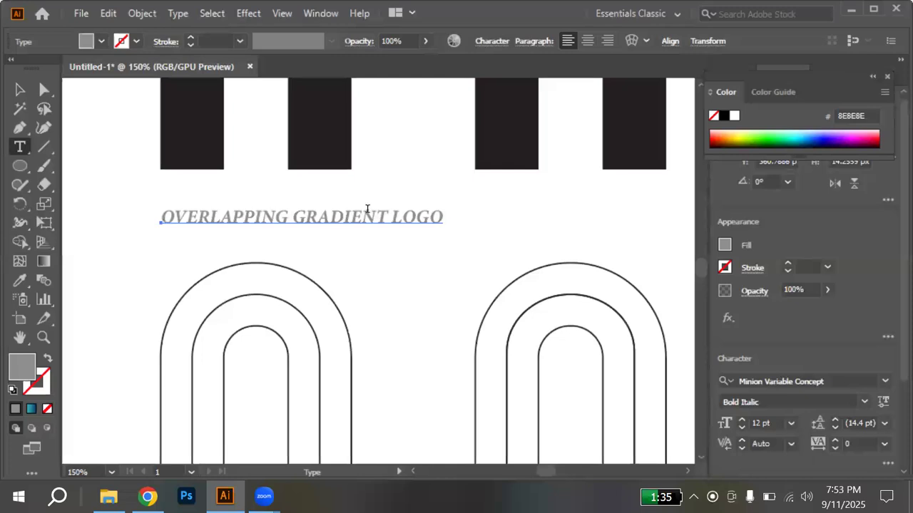
drag(445, 219, 432, 217)
key(ctrl+a)
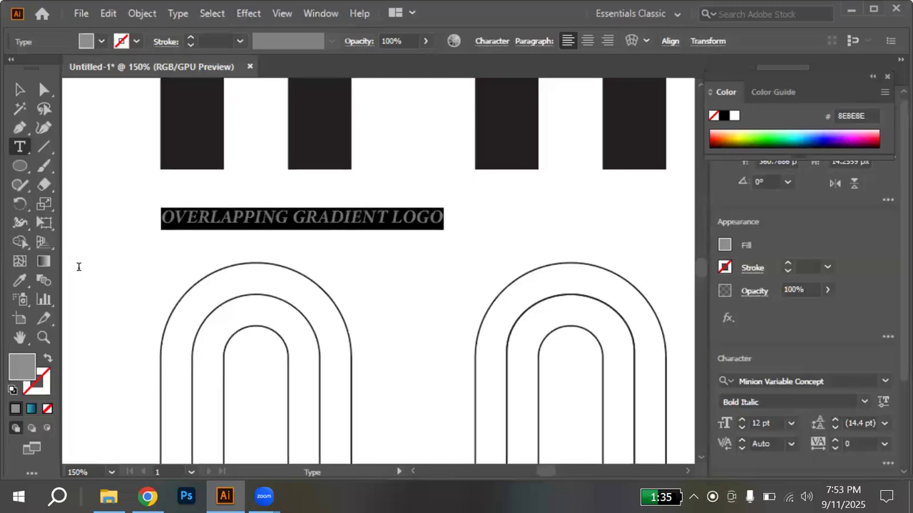
text(STEP 1)
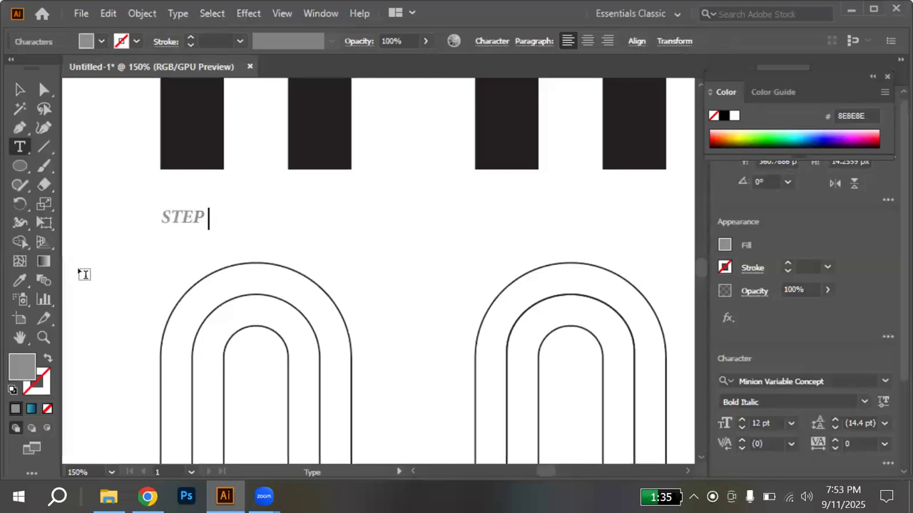
click(19, 90)
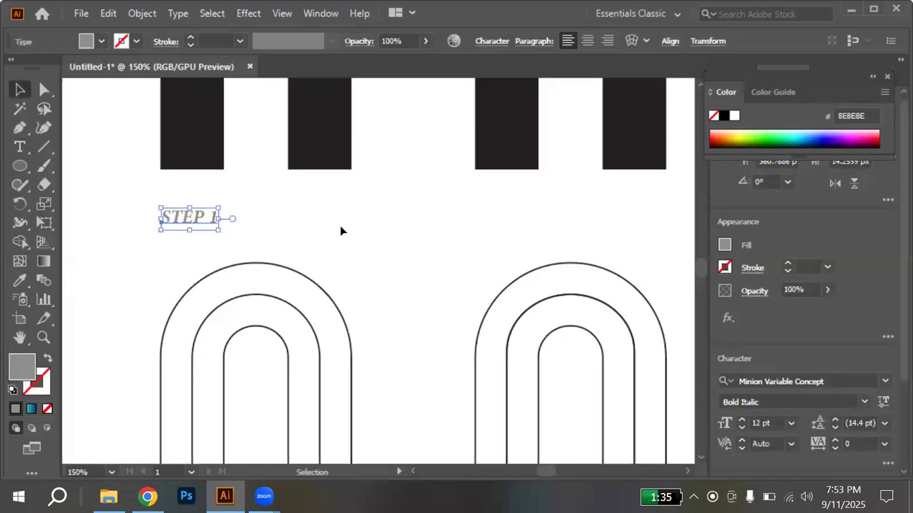
Centre the STEP 1 label under the first black shape and place a copy of it under the second one
click(285, 219)
drag(202, 222, 584, 231)
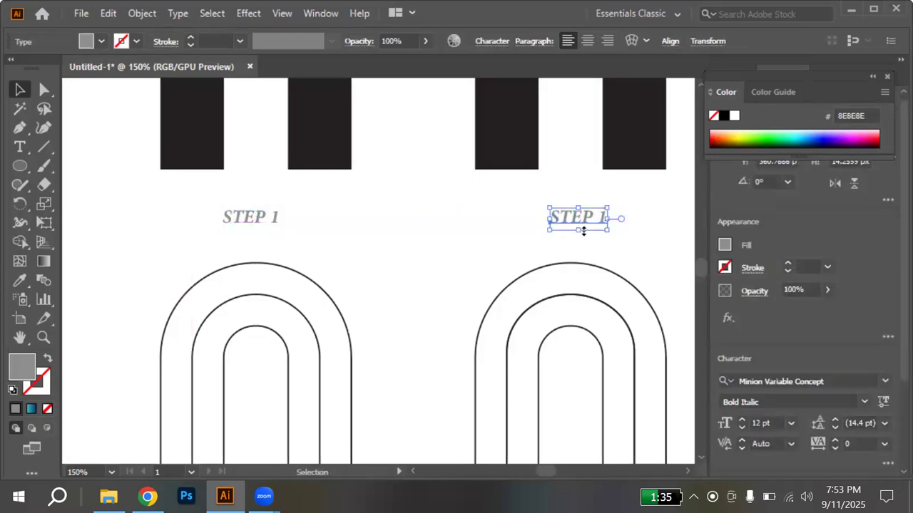
scroll(583, 231, down, 2)
scroll(583, 233, left, 4)
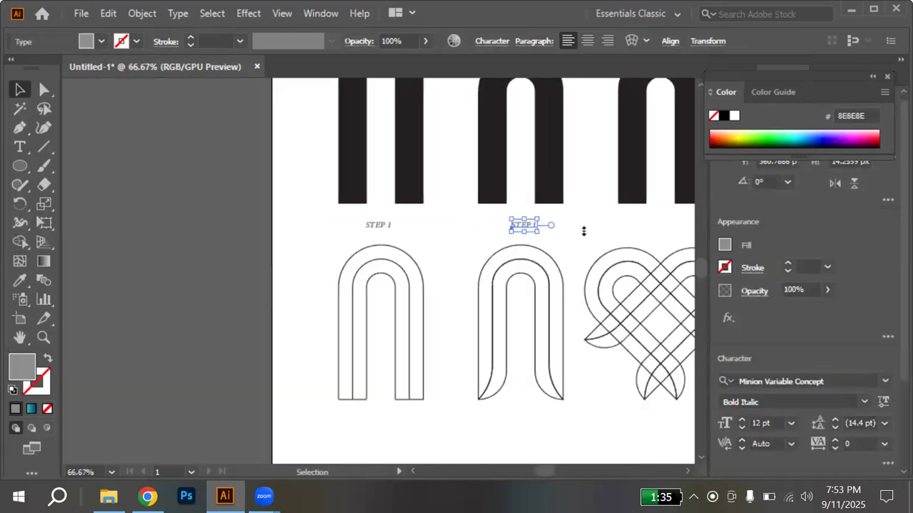
Repeat the STEP 1 label under the third black shape and copy the row of three labels below the outlined shapes
key(ctrl+d)
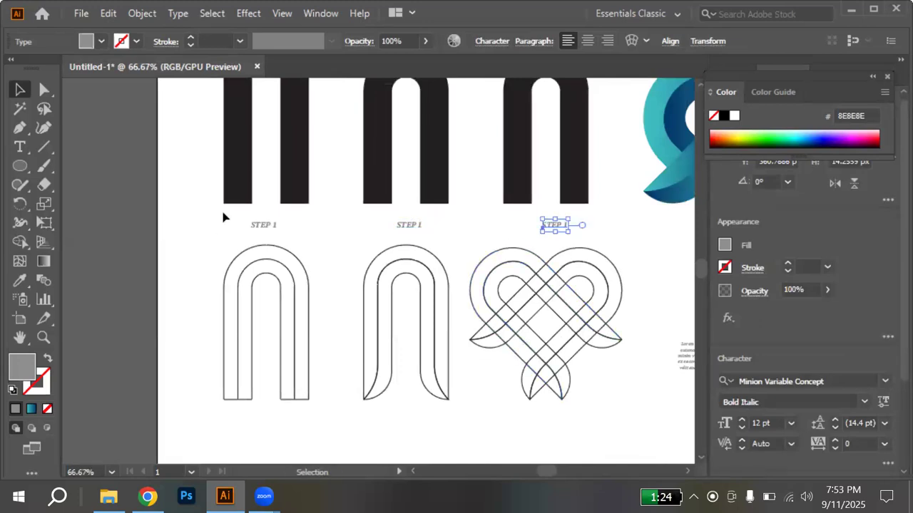
click(558, 227)
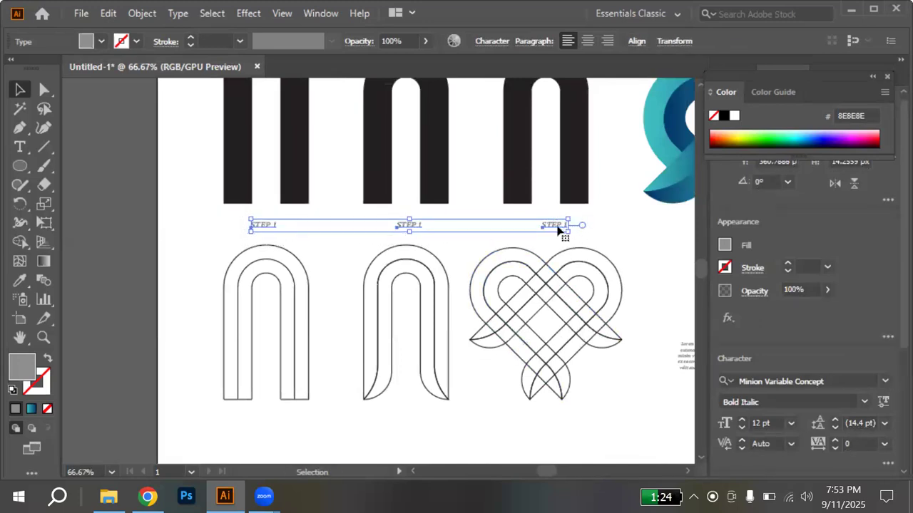
drag(568, 222, 580, 406)
click(581, 405)
scroll(580, 404, down, 2)
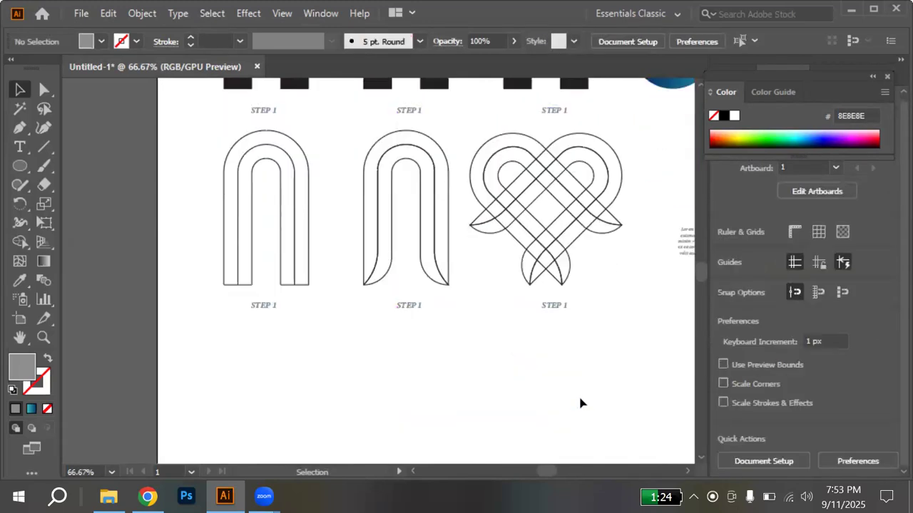
right_click(450, 338)
click(435, 338)
scroll(436, 335, down, 1)
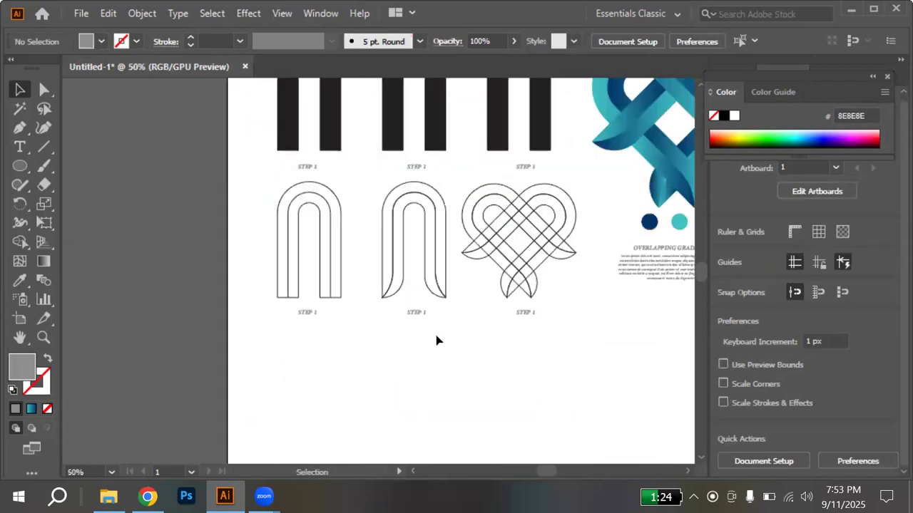
Draw a straight vertical divider line from the artboard's top edge between the construction shapes and the coloured logo, ending just below the lower labels
click(21, 133)
scroll(214, 161, right, 4)
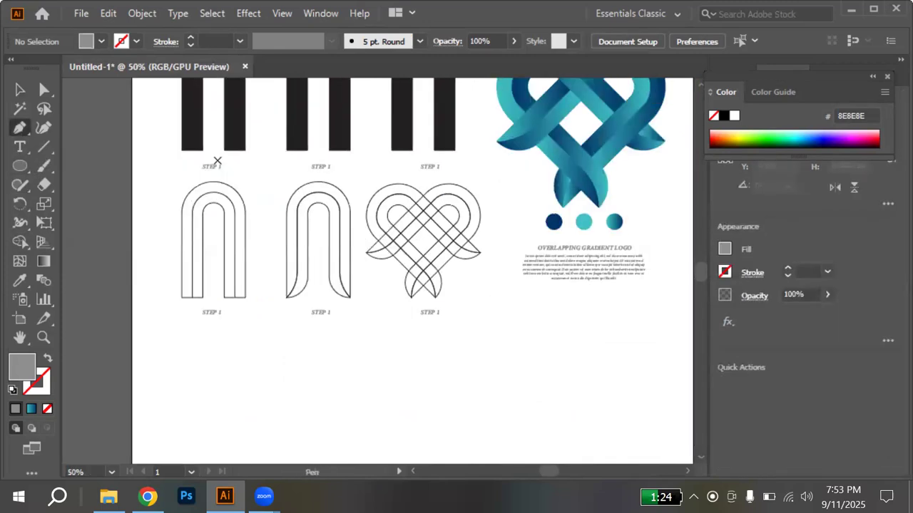
scroll(218, 164, down, 1)
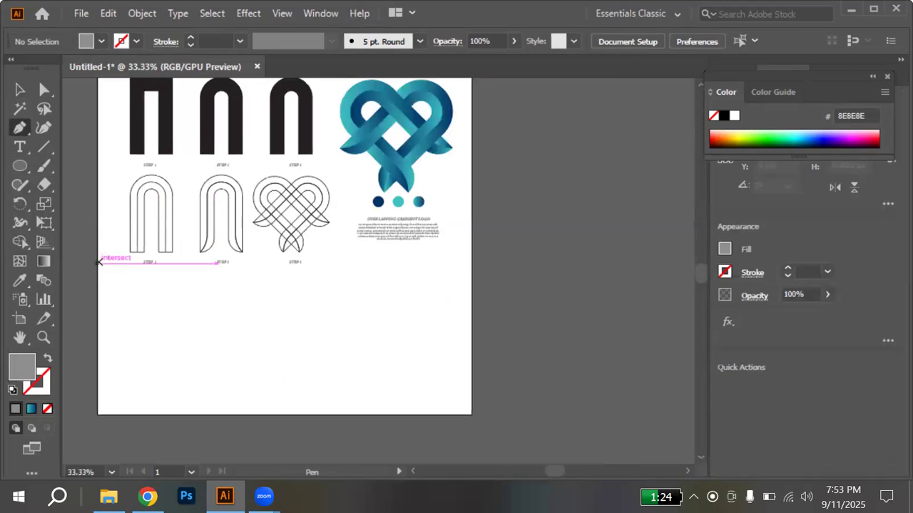
scroll(353, 225, up, 3)
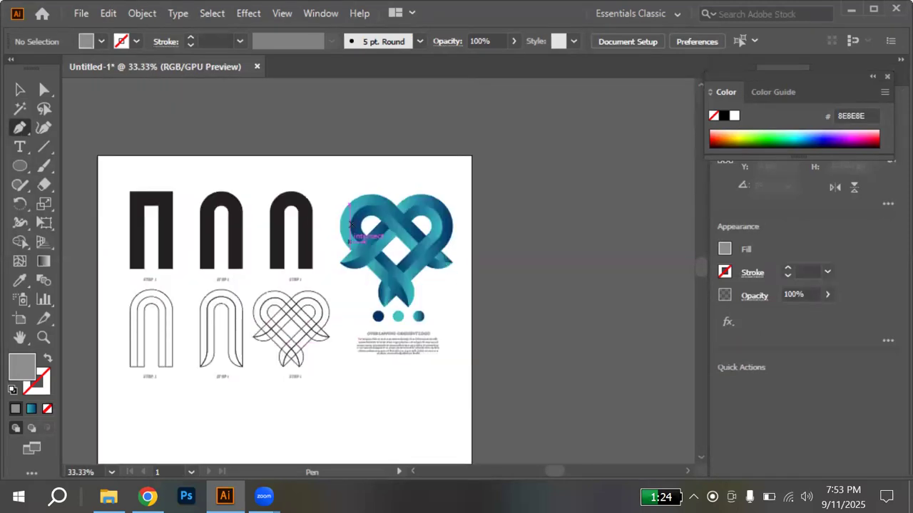
click(333, 156)
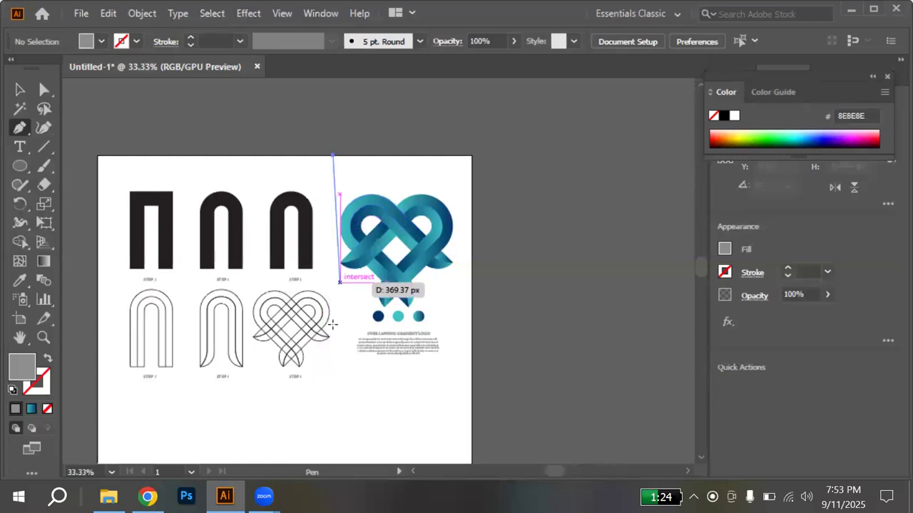
click(333, 386)
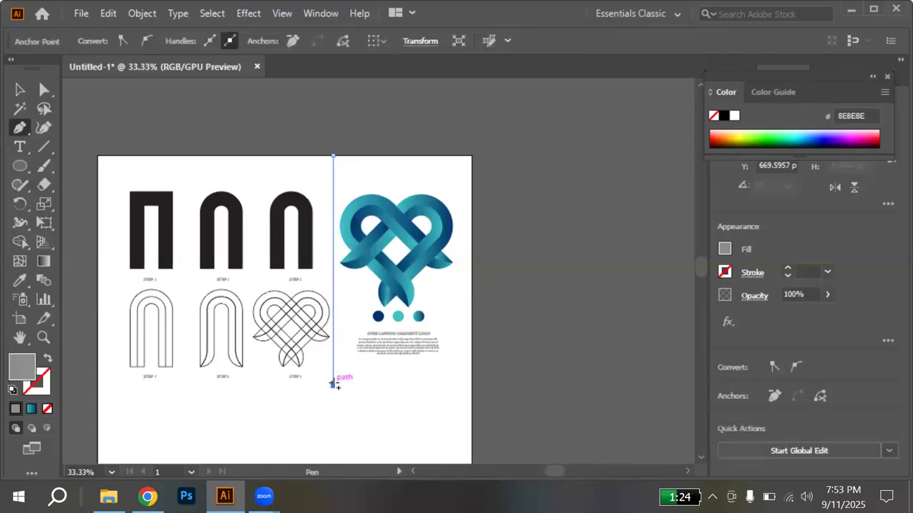
key(v)
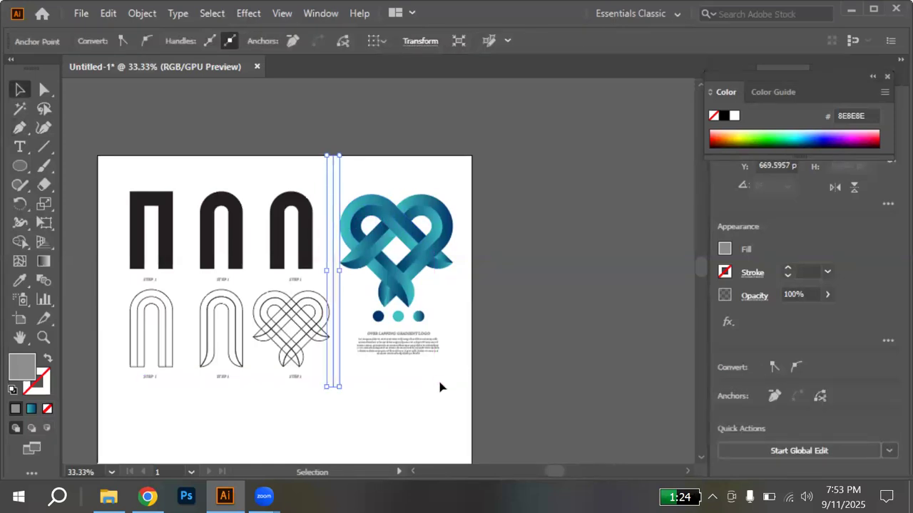
click(440, 387)
Shift the six construction shapes and their STEP 1 labels slightly left and up, away from the vertical divider
drag(107, 214, 288, 358)
click(288, 386)
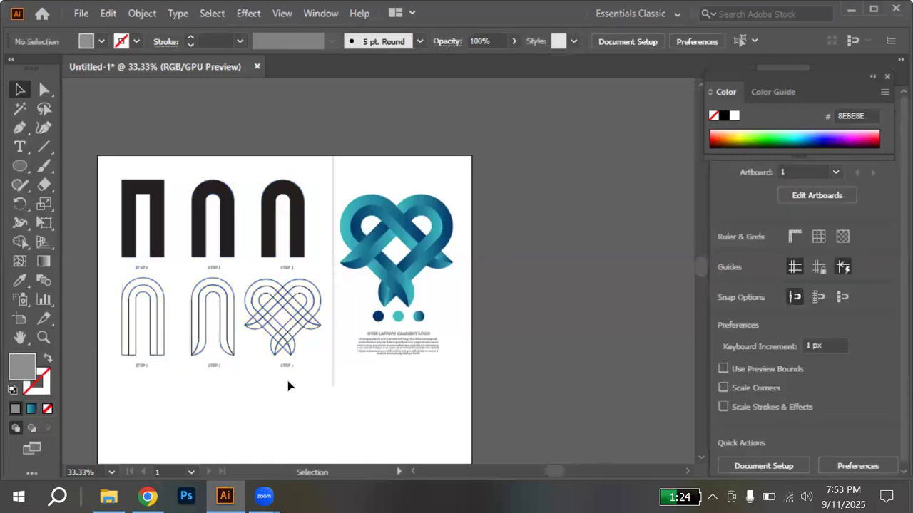
Draw a straight horizontal divider line across the full width of the artboard just below the lower row of labels
scroll(288, 386, down, 2)
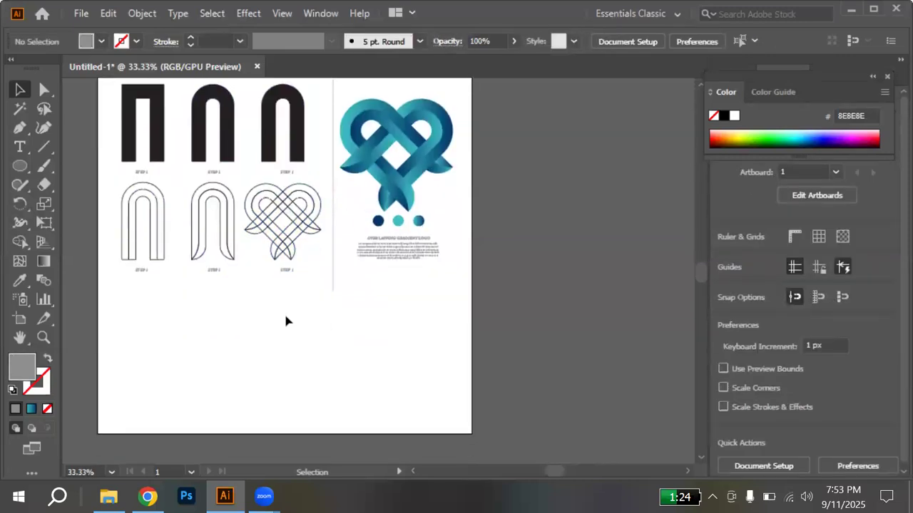
key(p)
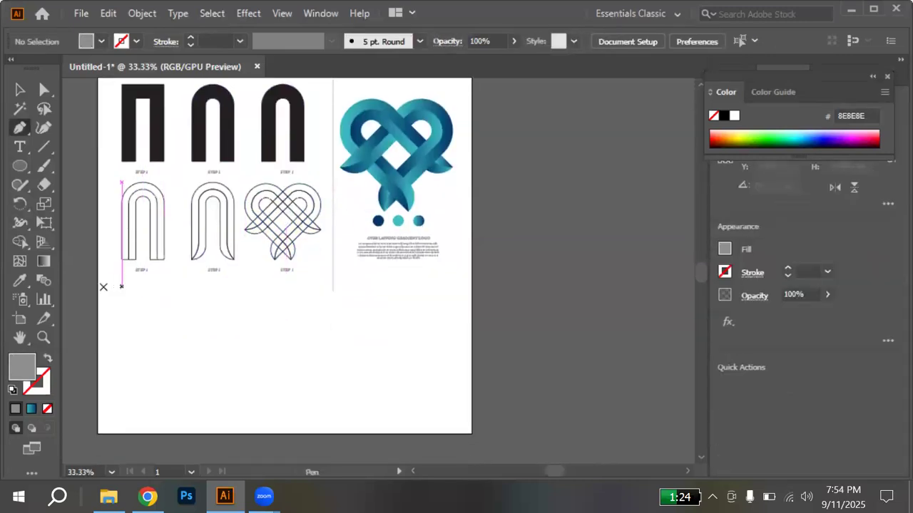
click(98, 282)
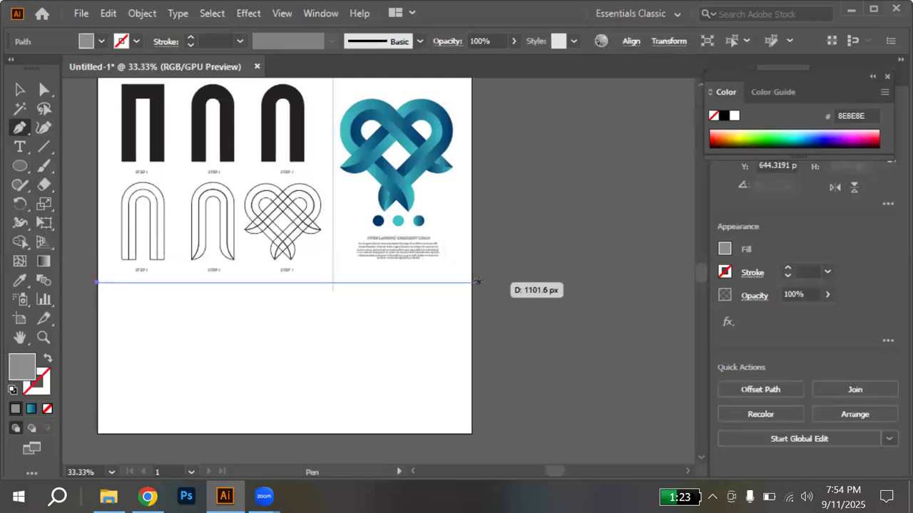
click(469, 283)
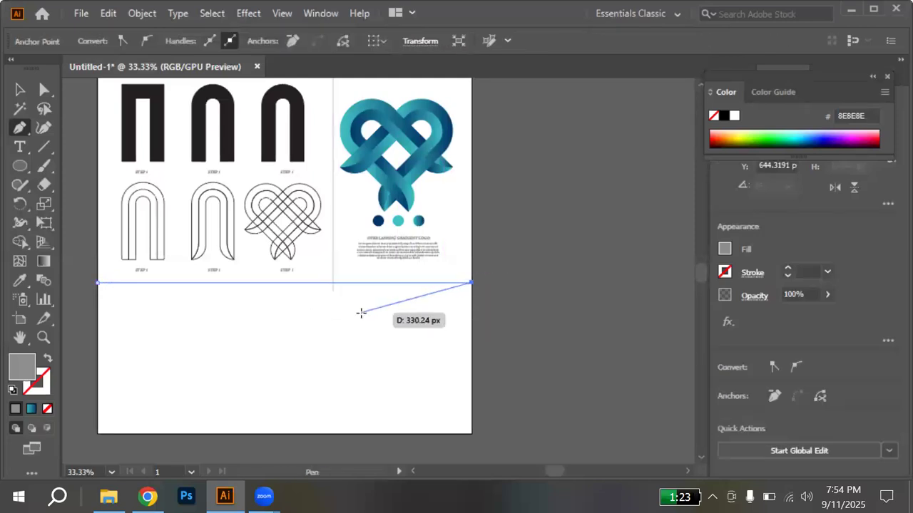
key(v)
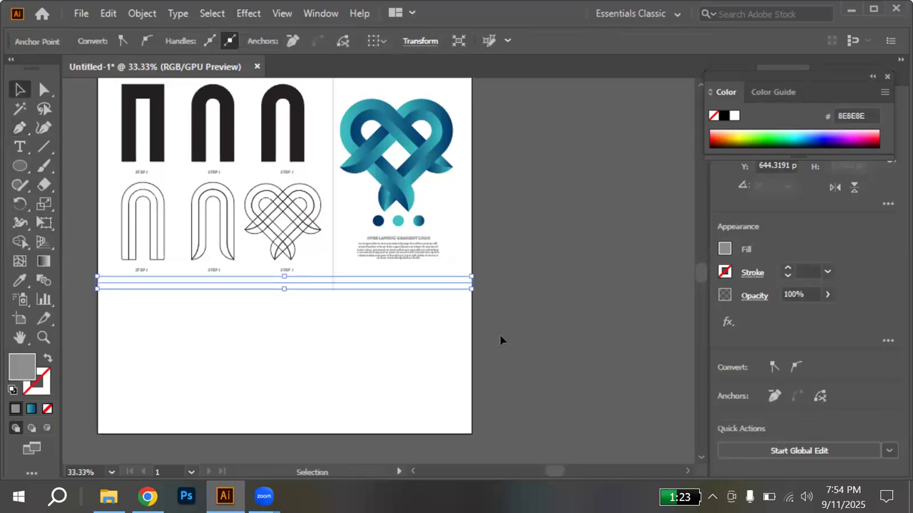
click(422, 324)
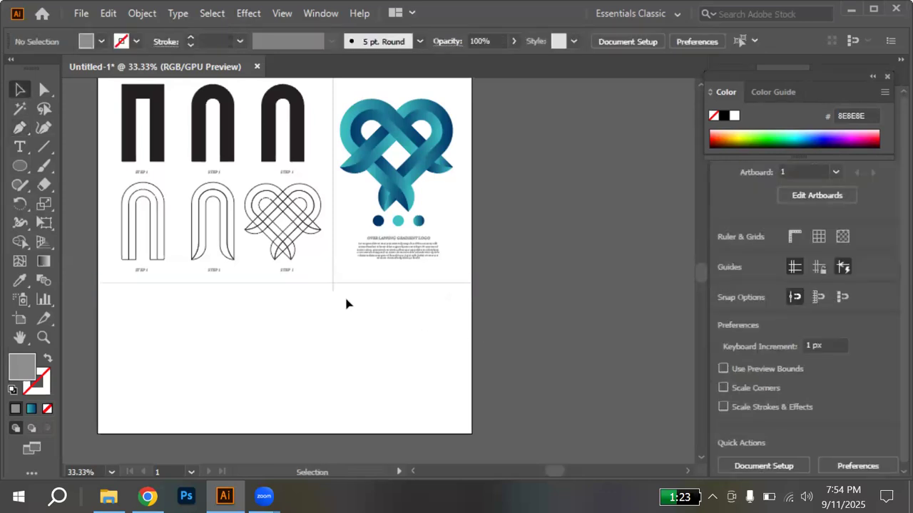
Place a copy of the gradient circle swatch centred on the crossing of the two dividers, enlarged to about 53 px
key(ctrl)
scroll(419, 224, up, 2)
drag(418, 223, 269, 345)
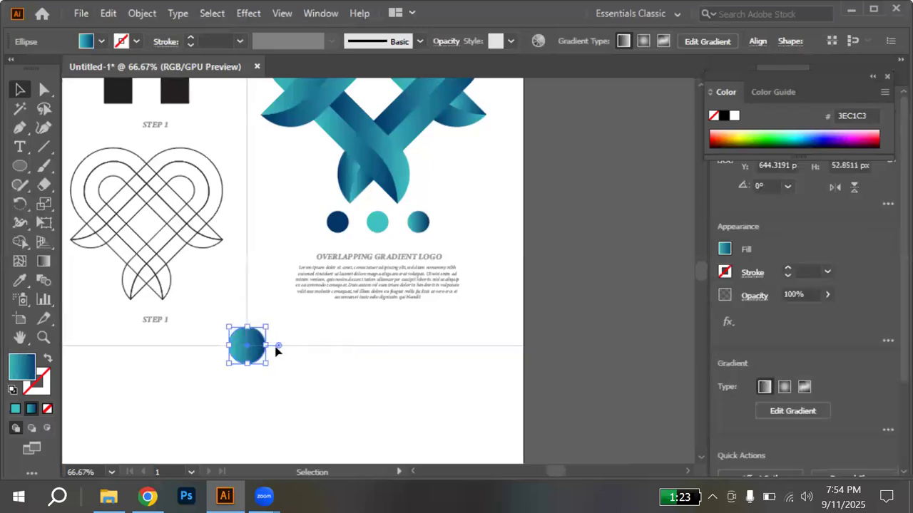
click(258, 359)
click(260, 358)
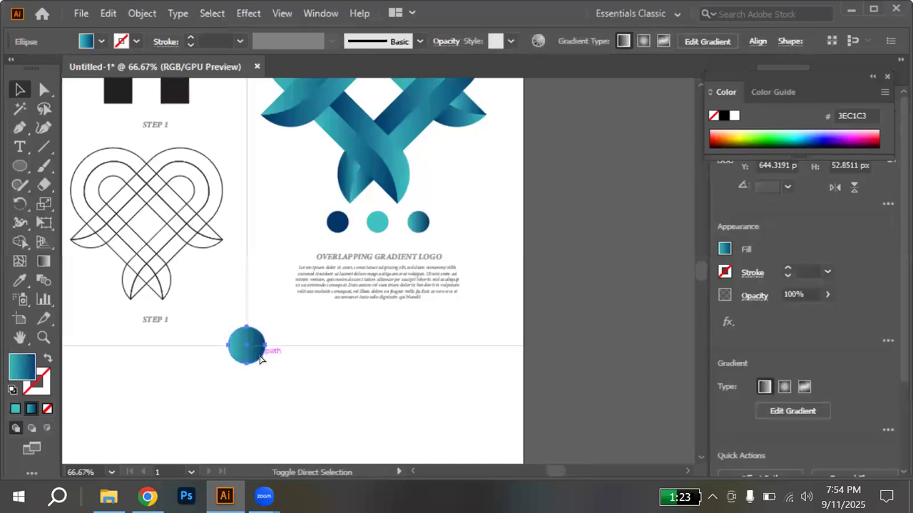
click(300, 337)
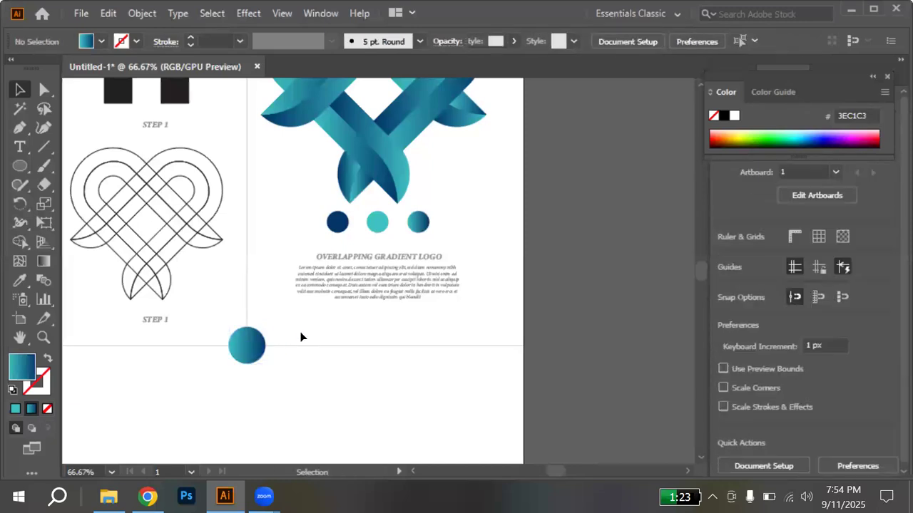
Copy the OVERLAPPING GRADIENT LOGO caption to just below the horizontal divider, near the artboard's left edge
key(ctrl+minus)
key(ctrl+minus)
key(ctrl+minus)
key(ctrl+minus)
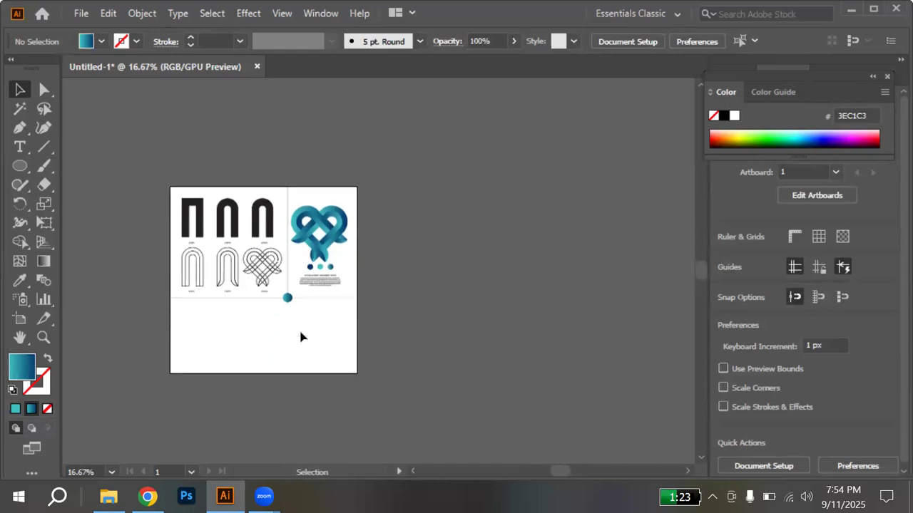
scroll(300, 337, down, 2)
scroll(310, 297, up, 1)
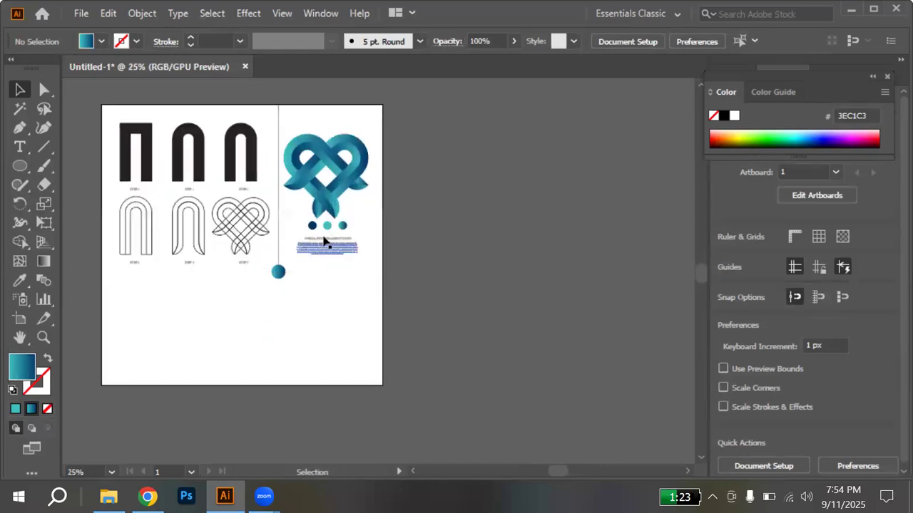
drag(322, 240, 133, 289)
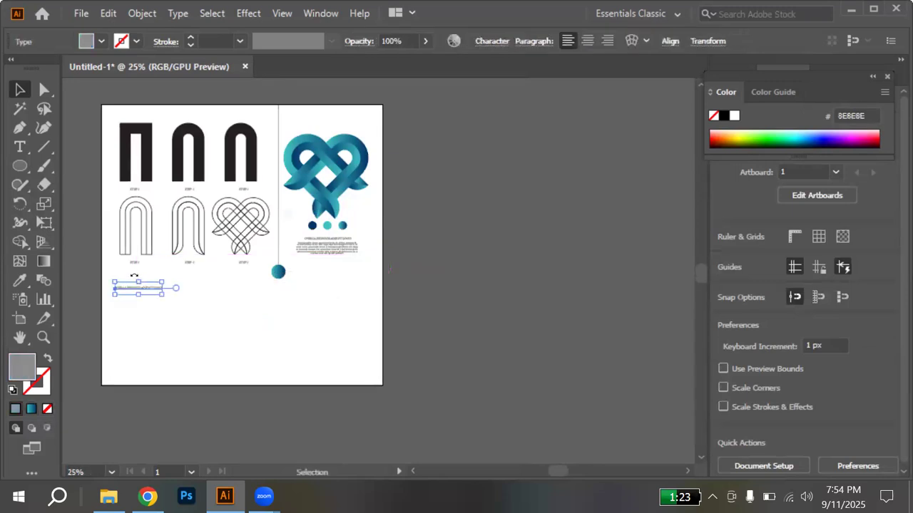
click(202, 273)
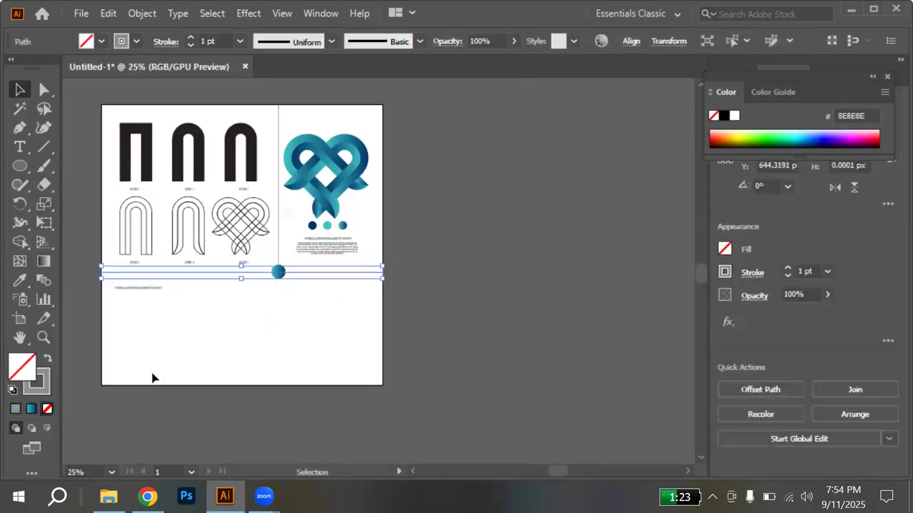
click(242, 326)
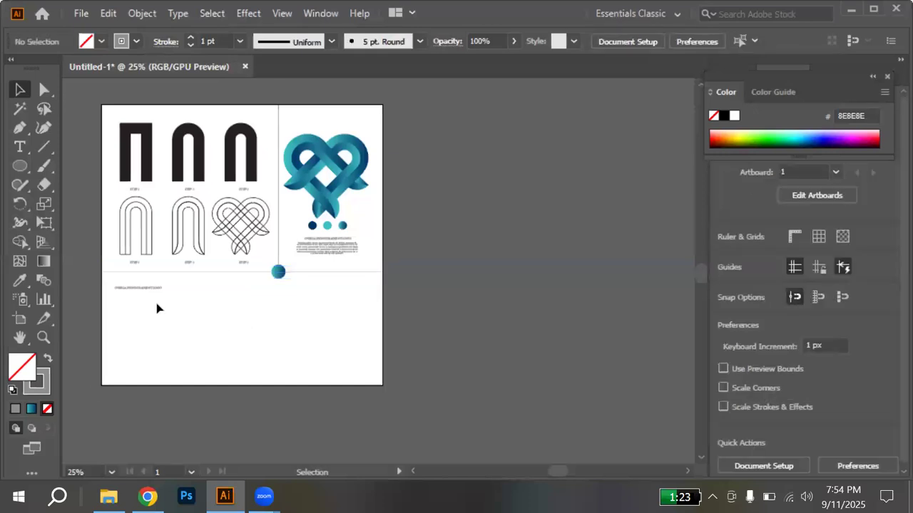
Replace the copied caption's text below the divider with "GEOMATRIC WORK"
alt+scroll(144, 305, up, 3)
scroll(144, 304, up, 1)
scroll(144, 305, left, 2)
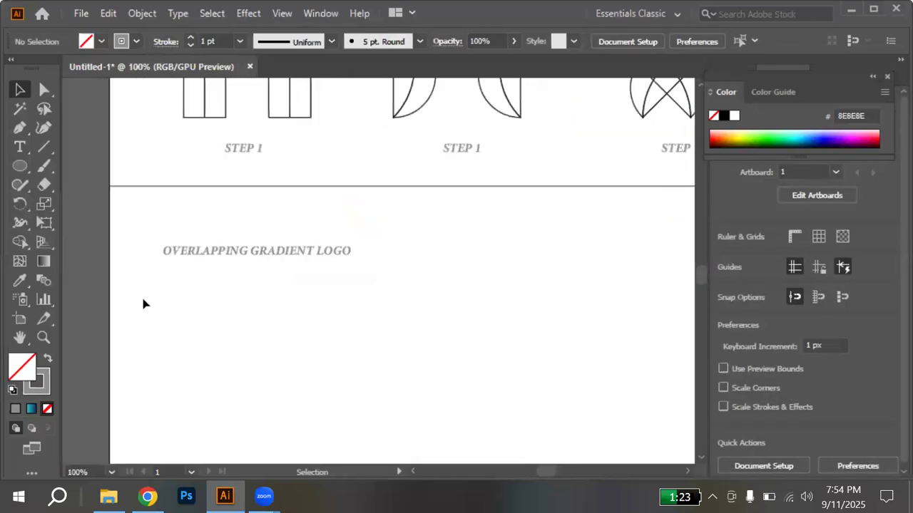
key(t)
double_click(347, 249)
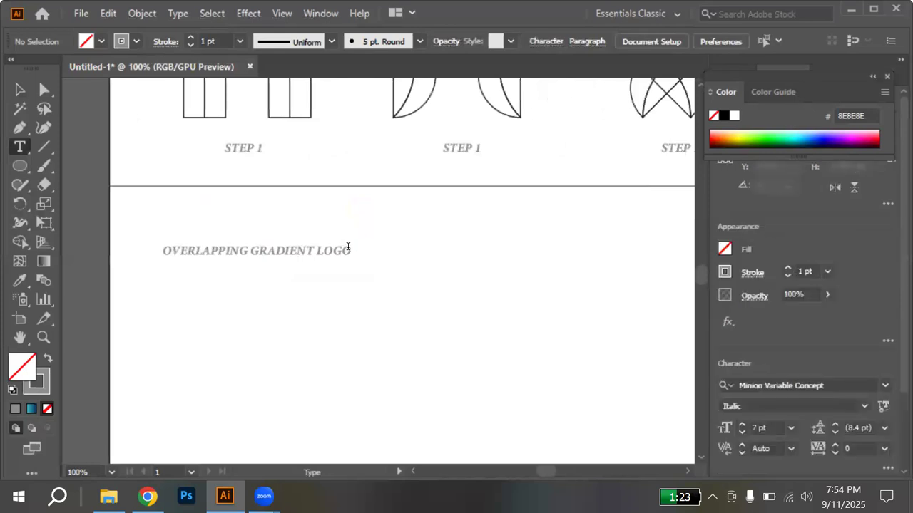
key(ctrl+a)
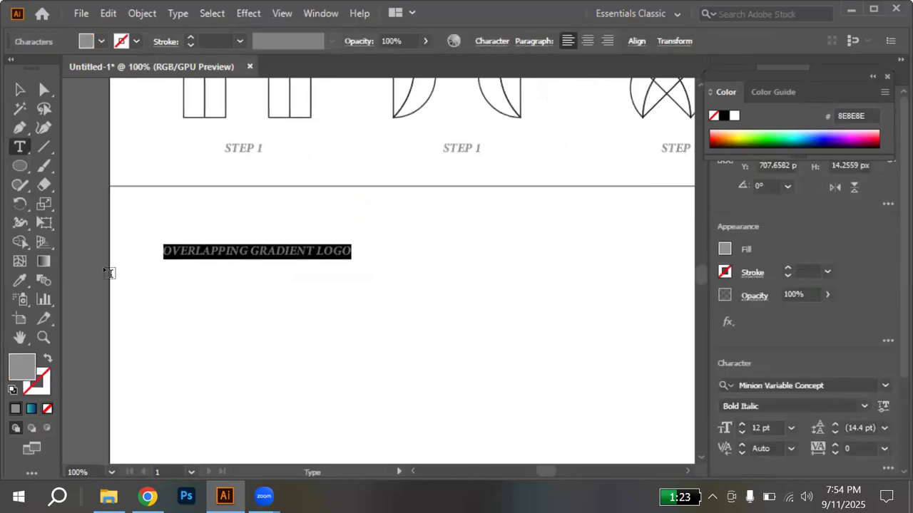
text(GEOMATRI)
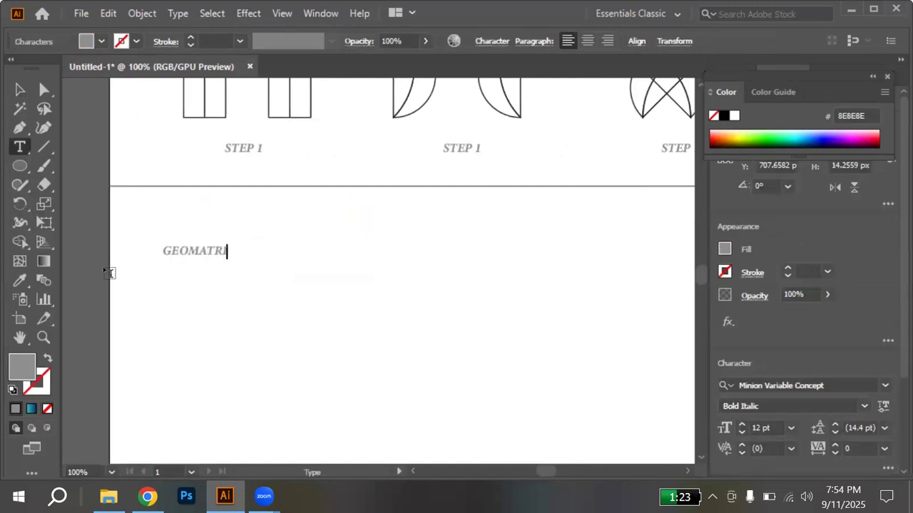
text(C WORK)
click(19, 90)
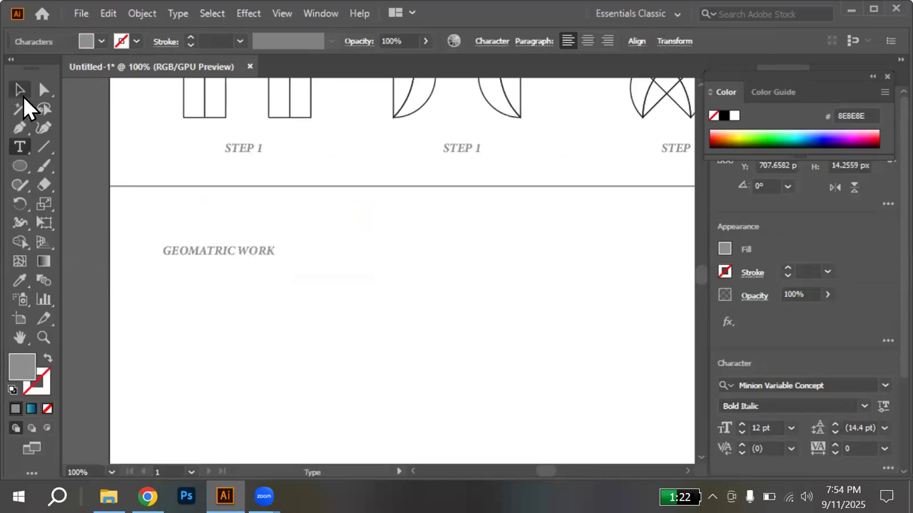
click(269, 340)
Draw a square about 142 px in size below the GEOMATRIC WORK heading, with a grey fill and no stroke
scroll(268, 340, down, 4)
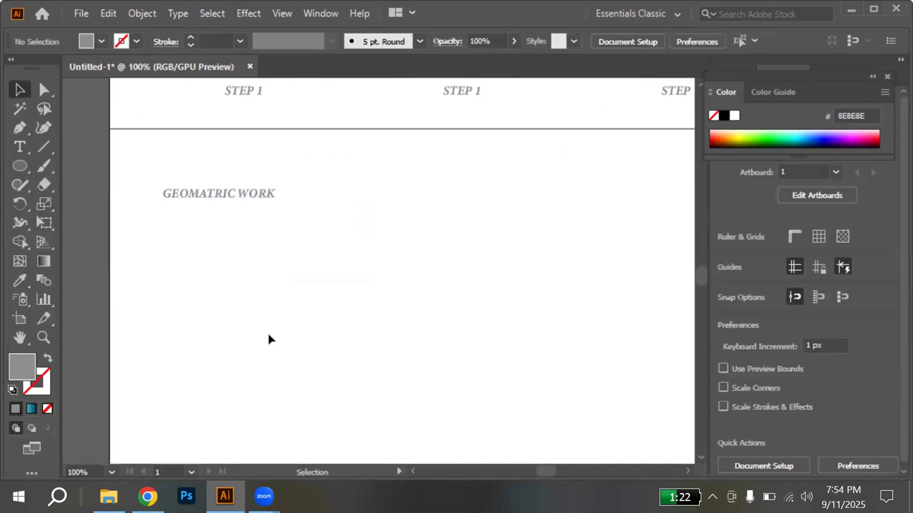
scroll(268, 339, down, 2)
scroll(268, 340, down, 1)
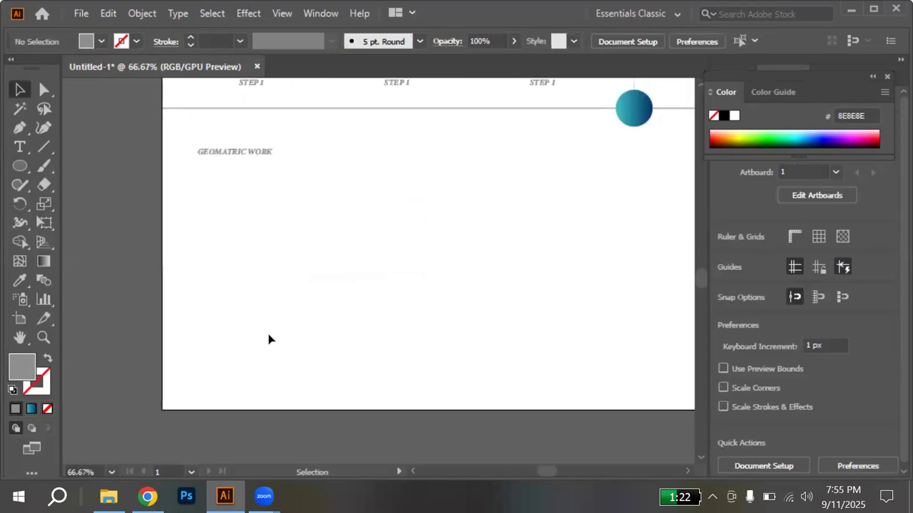
key(m)
drag(264, 248, 315, 297)
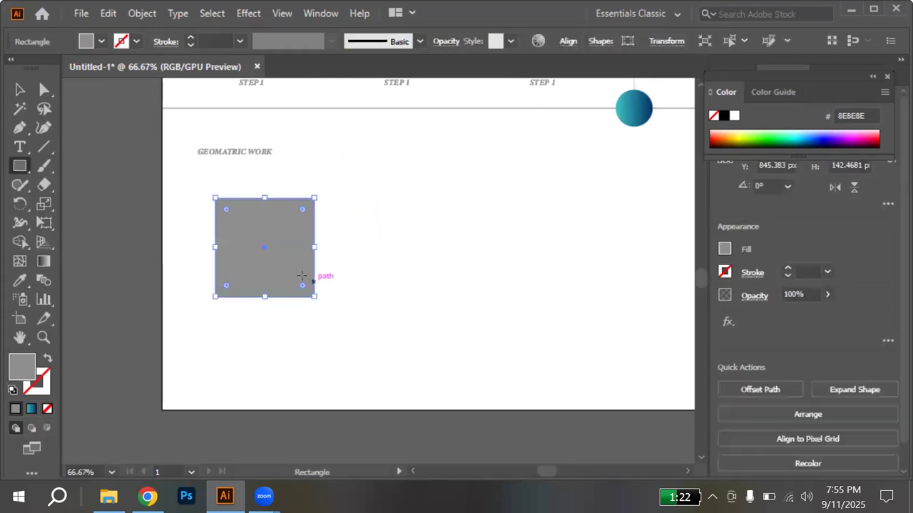
click(54, 361)
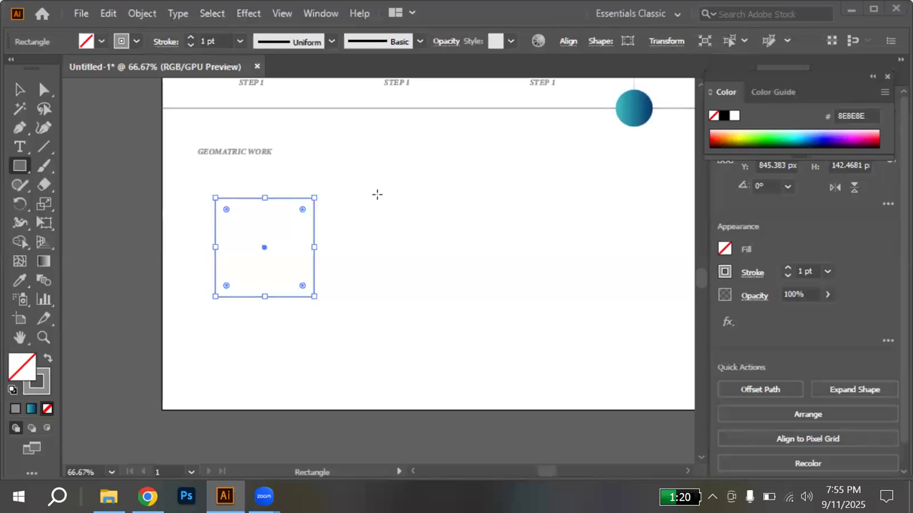
click(47, 362)
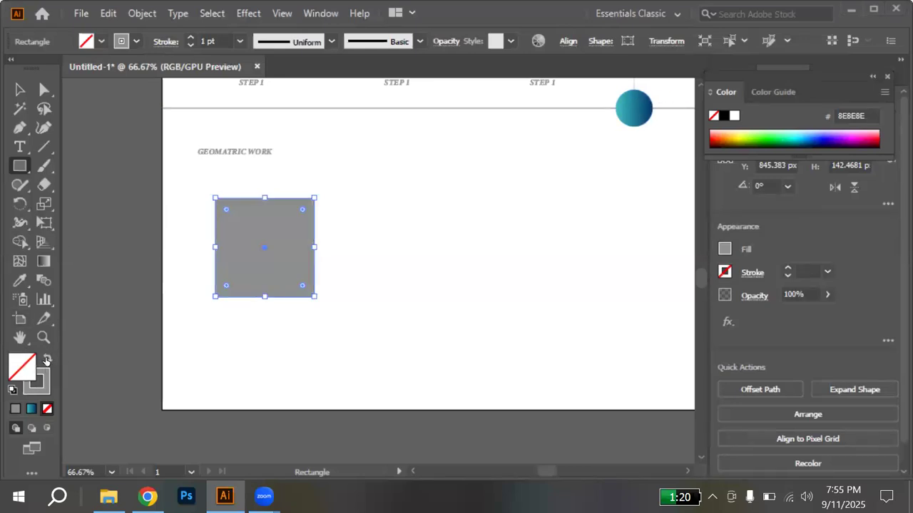
Apply the teal-to-navy gradient to the square as a 1 pt stroke with no fill
key(i)
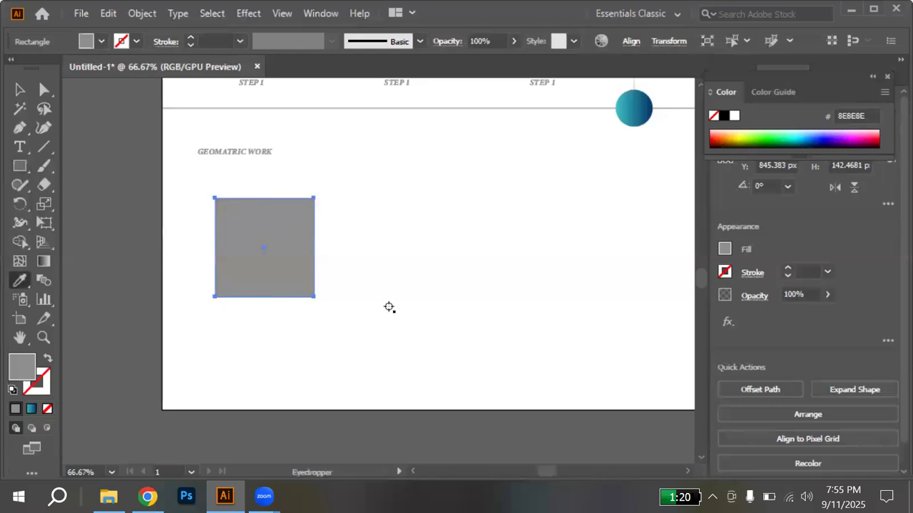
click(47, 360)
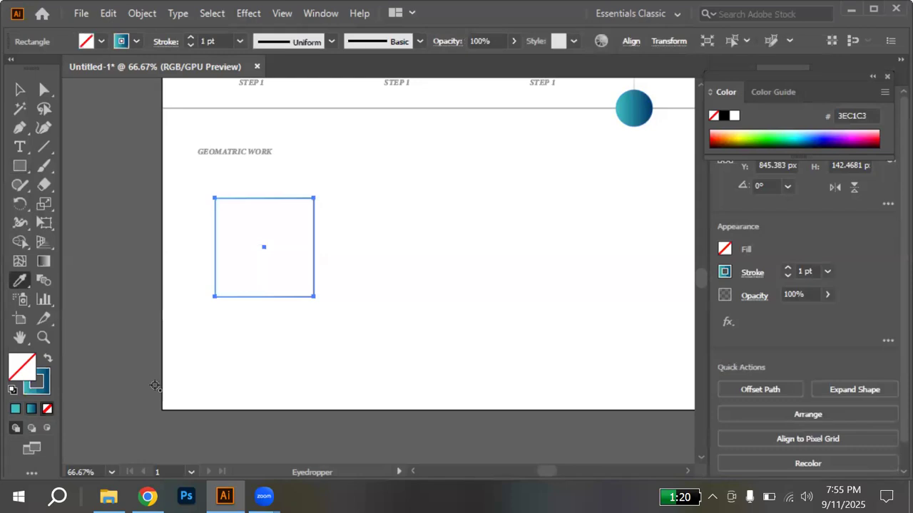
key(v)
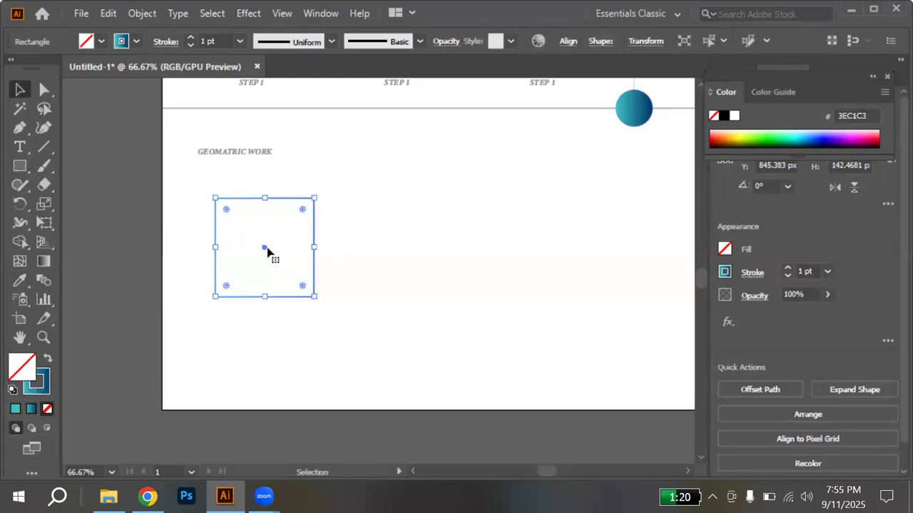
Start a Transform effect on the square with horizontal and vertical scale both set to 94%
click(249, 14)
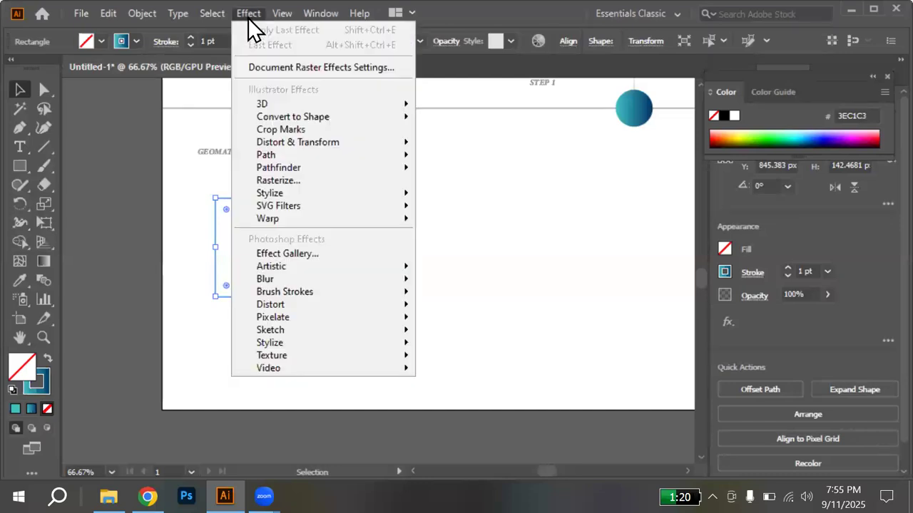
mouse_move(319, 141)
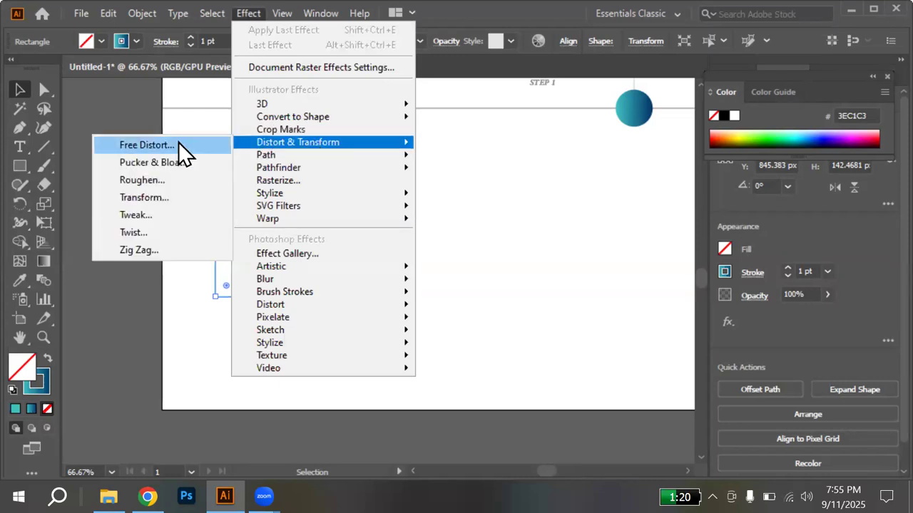
click(155, 198)
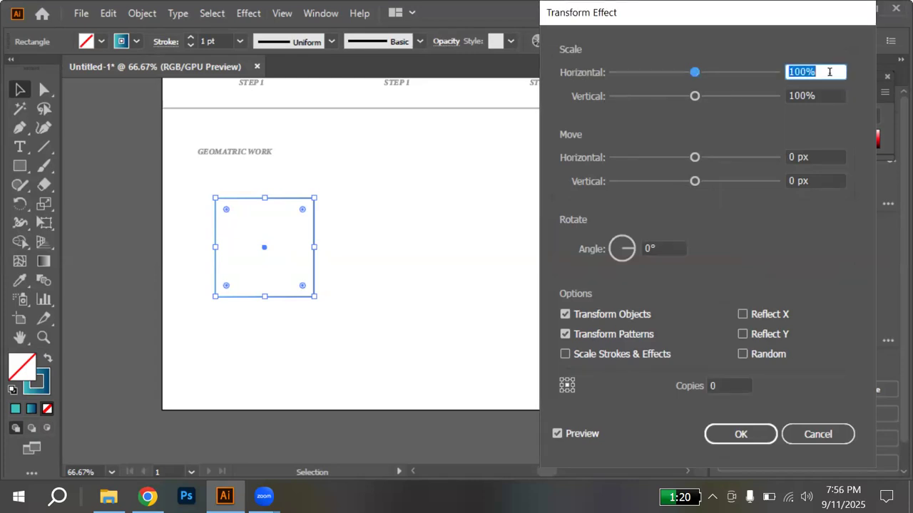
text(94)
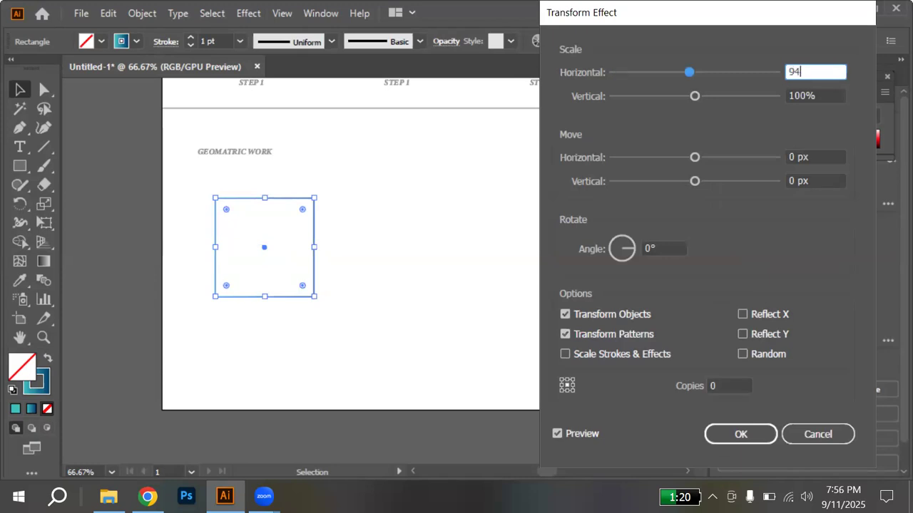
click(828, 94)
text(94)
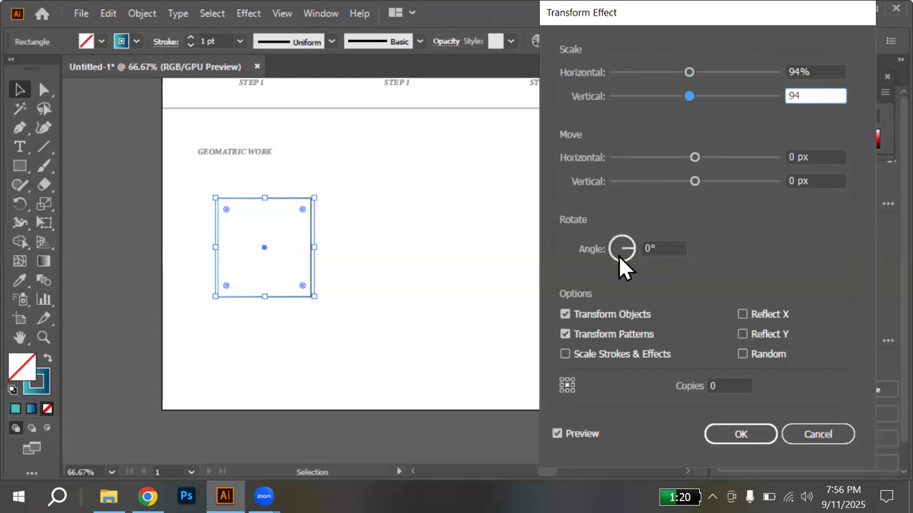
Set the effect's rotation angle to 4° with 20 copies and apply it to form the spiral
click(662, 248)
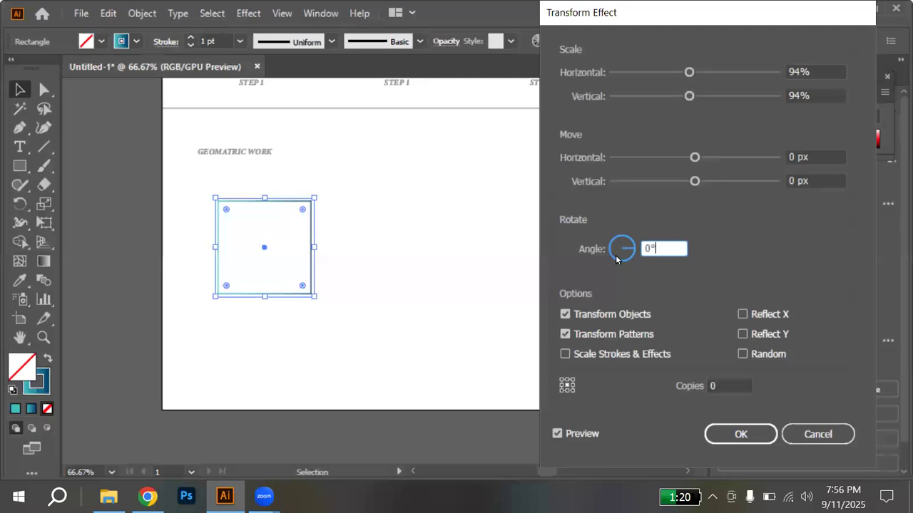
text(4)
key(Tab)
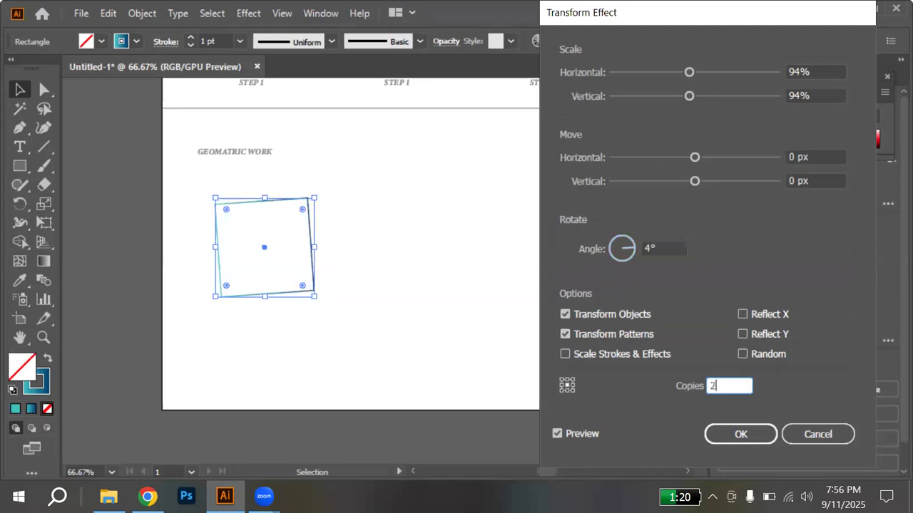
text(20)
click(663, 248)
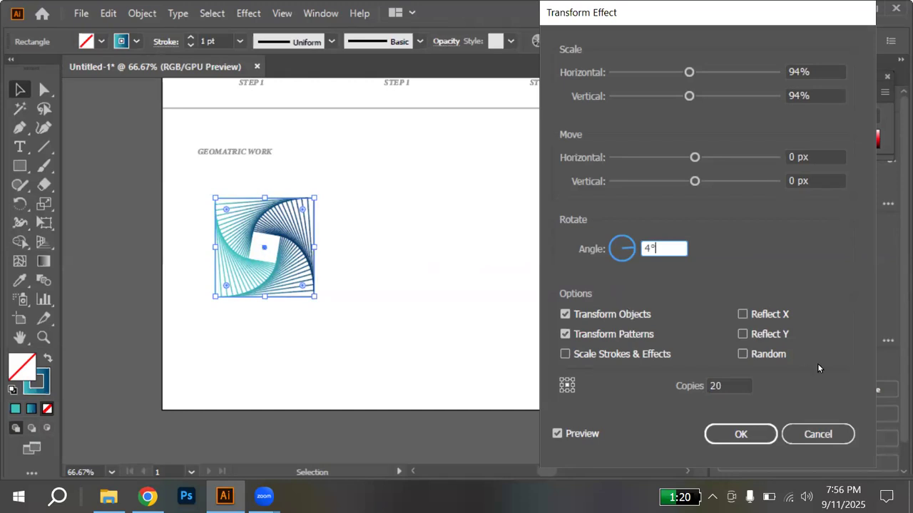
click(741, 434)
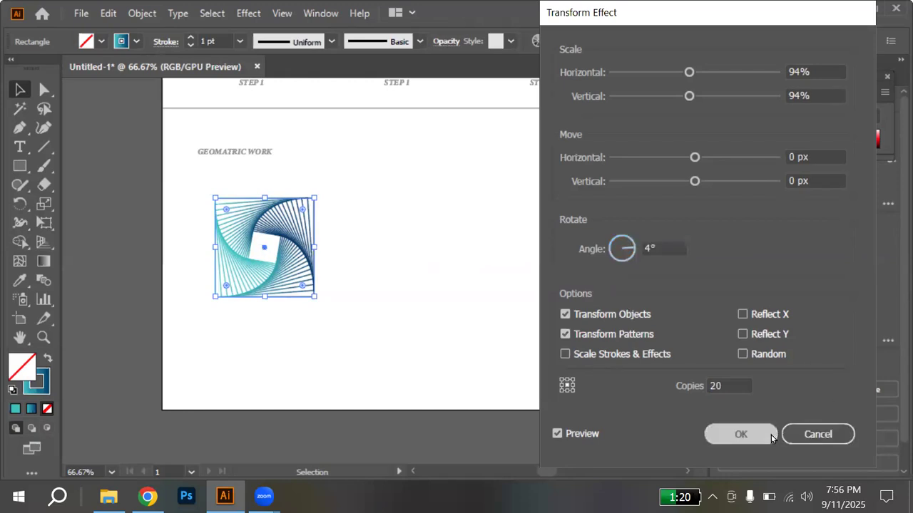
click(437, 341)
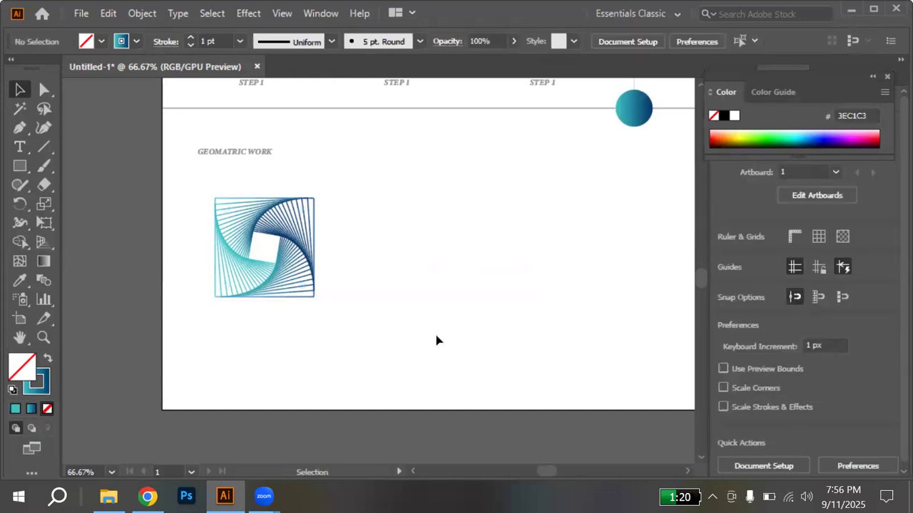
Rotate the spiral square by 45° so it stands as a diamond
click(301, 288)
drag(318, 197, 264, 167)
click(374, 329)
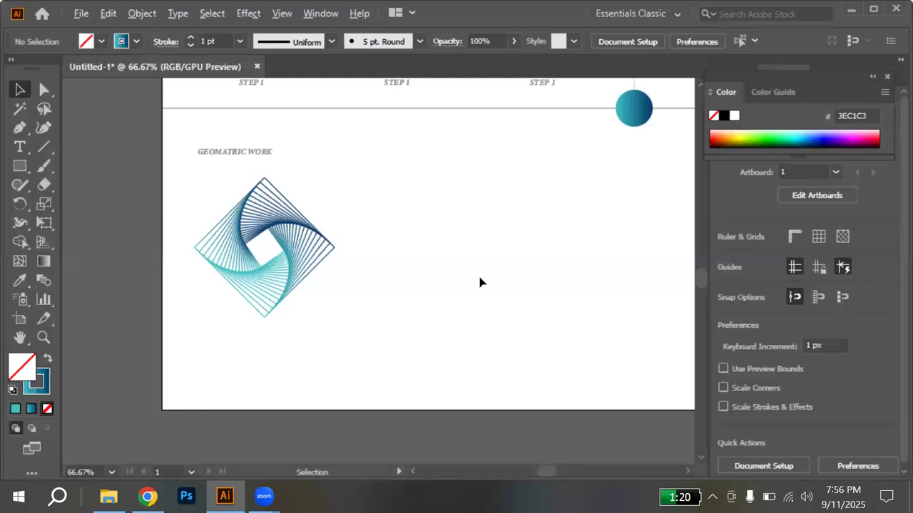
Copy the lorem ipsum paragraph from under the OVERLAPPING GRADIENT LOGO caption to below the spiral diamond
scroll(479, 282, down, 2)
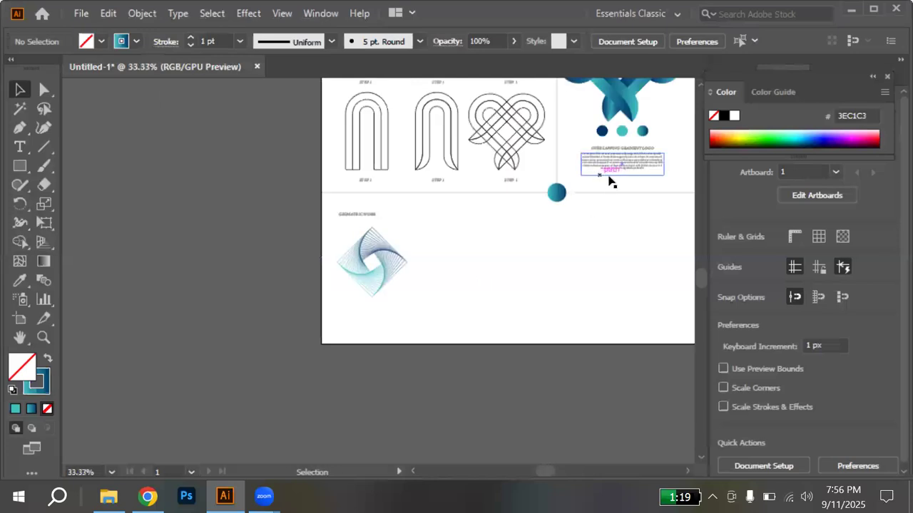
drag(611, 160, 364, 324)
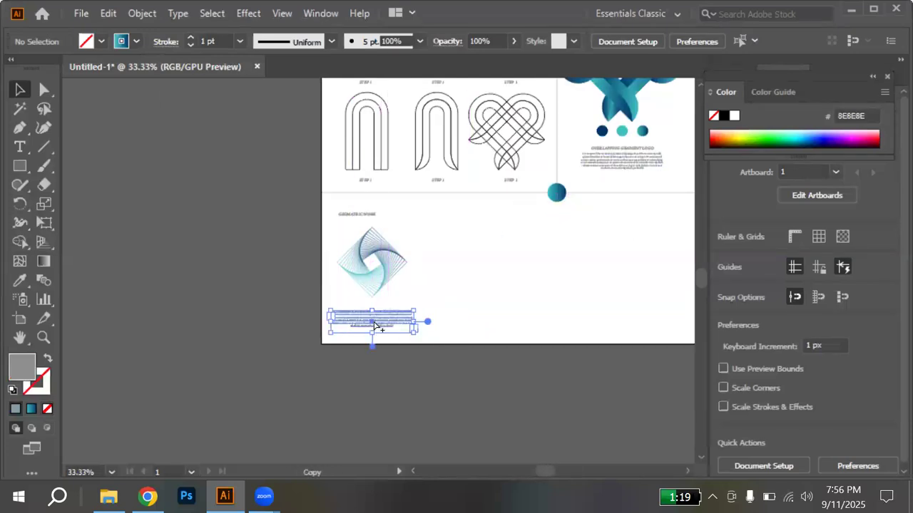
scroll(375, 325, up, 4)
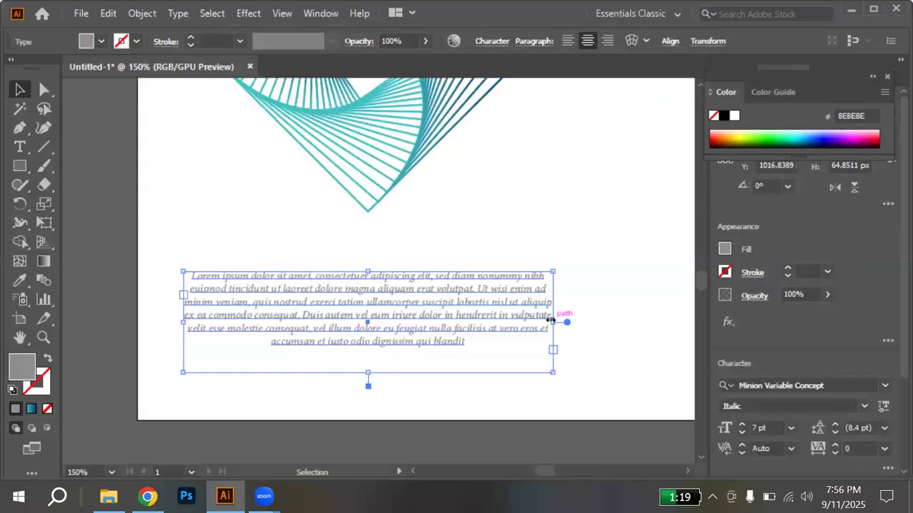
drag(552, 370, 494, 355)
key(ctrl+z)
Reduce the copied paragraph's font size by two points and centre its narrowed text frame beneath the diamond
scroll(747, 354, down, 3)
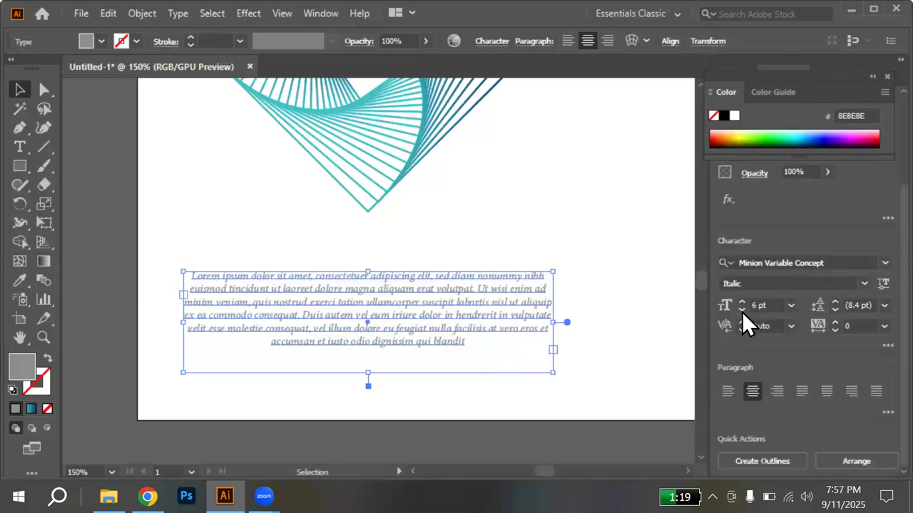
click(742, 311)
click(742, 312)
drag(548, 373, 442, 329)
drag(314, 308, 373, 340)
click(388, 286)
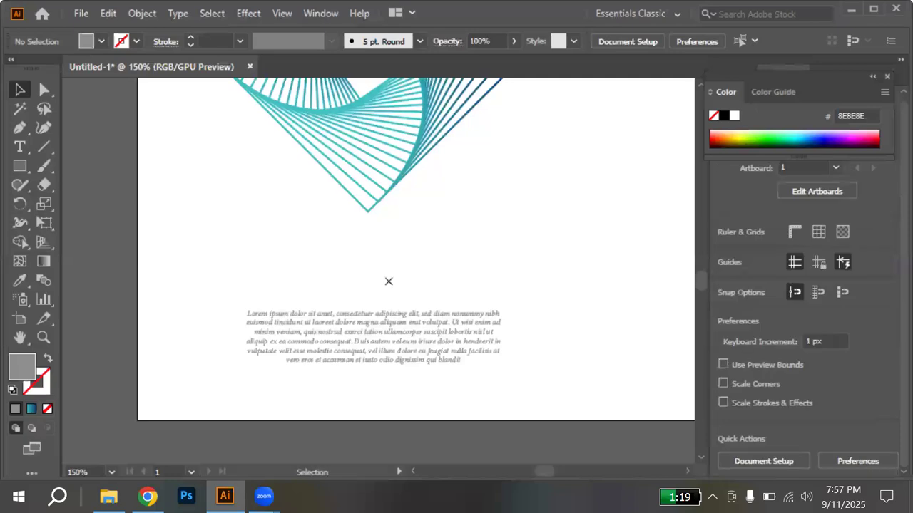
Draw a grey downward-pointing triangle about 16 px tall between the diamond and the paragraph with the Pen tool
key(p)
click(349, 264)
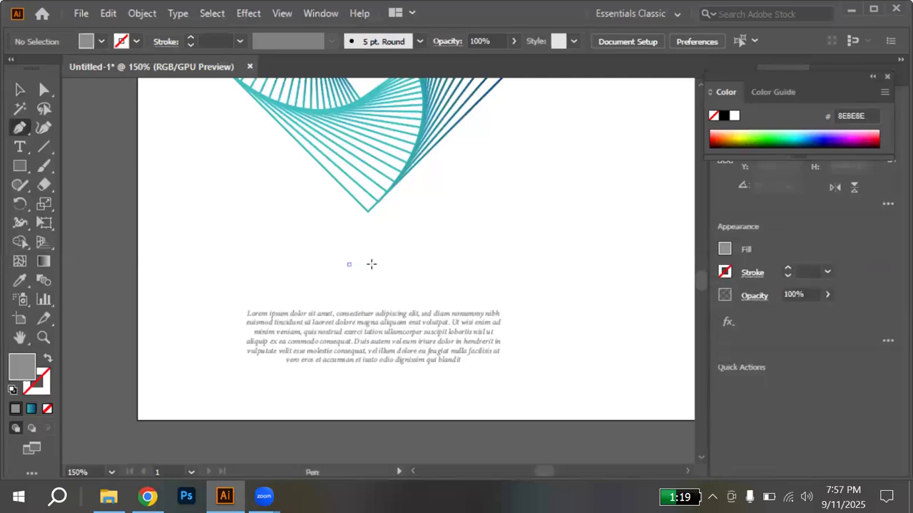
click(383, 265)
drag(366, 264, 366, 288)
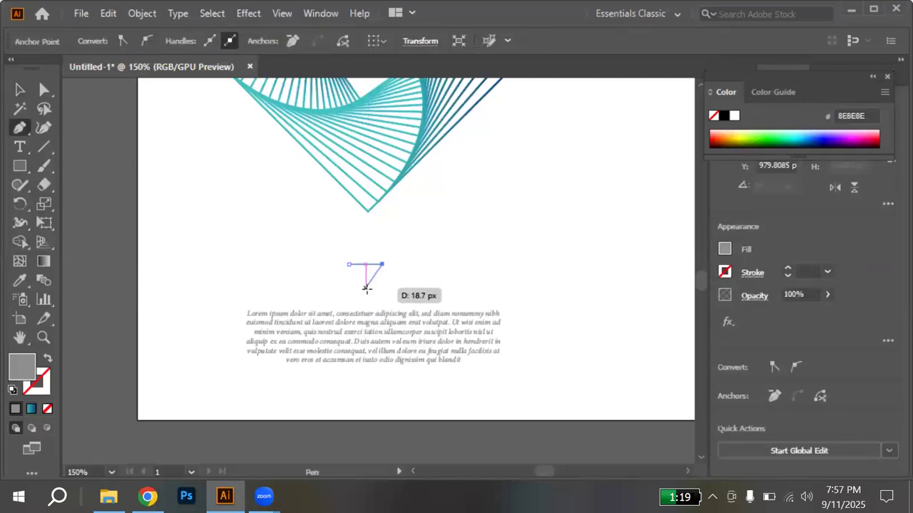
click(363, 288)
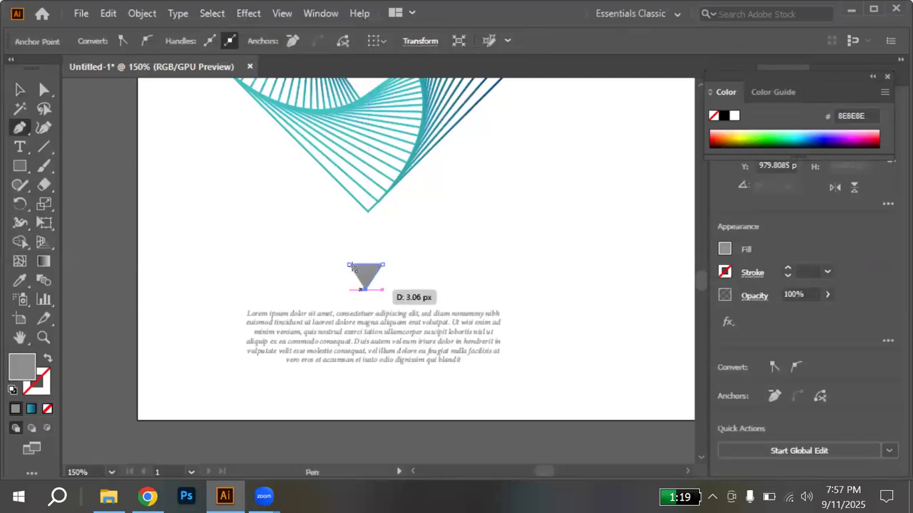
click(350, 266)
key(v)
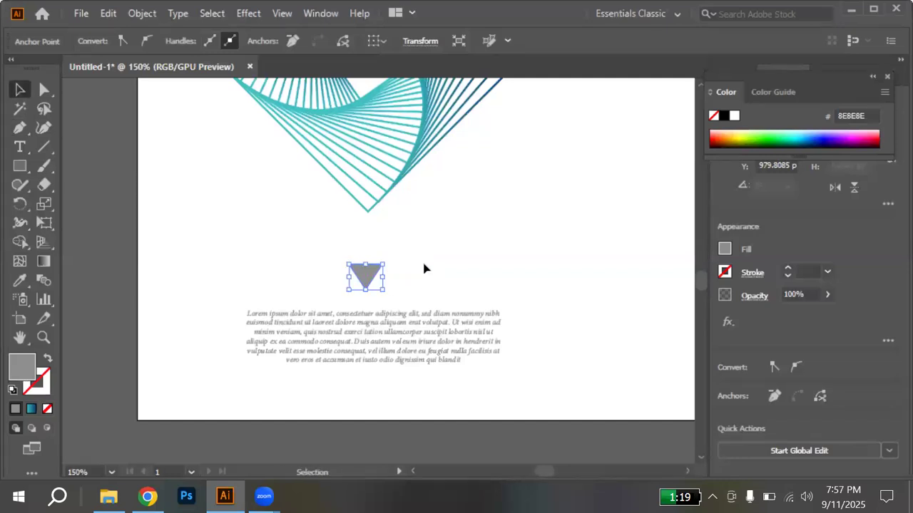
Duplicate the triangle slightly lower so the two overlap, and fill the lower one with the teal-to-navy gradient
mouse_move(367, 266)
mouse_down()
mouse_move(368, 249)
mouse_move(368, 278)
mouse_up()
click(404, 264)
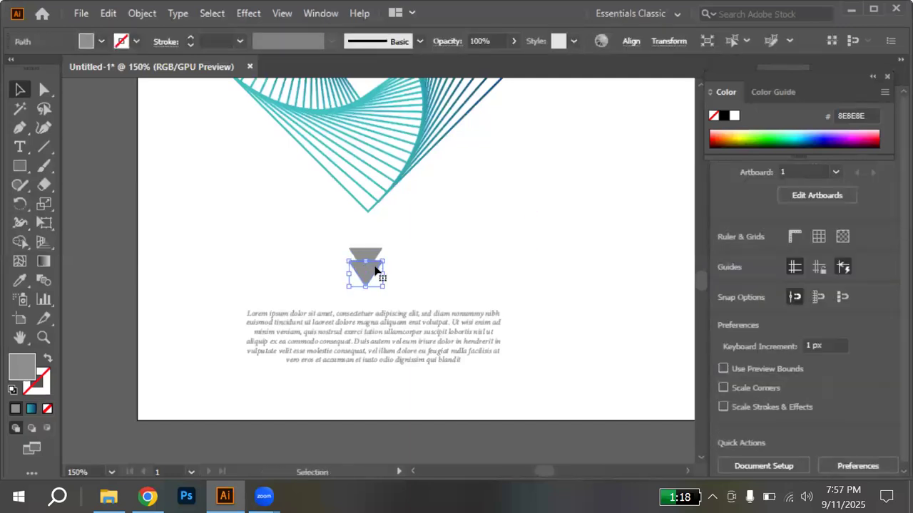
key(i)
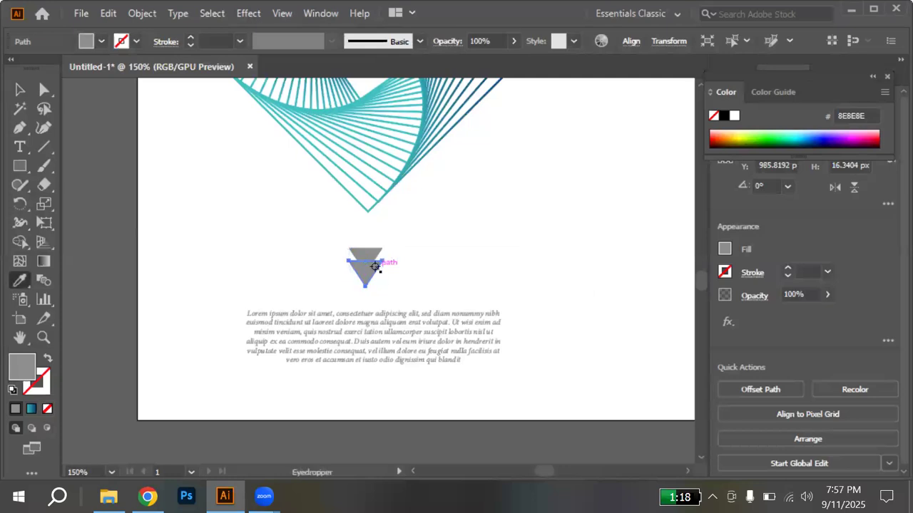
click(411, 158)
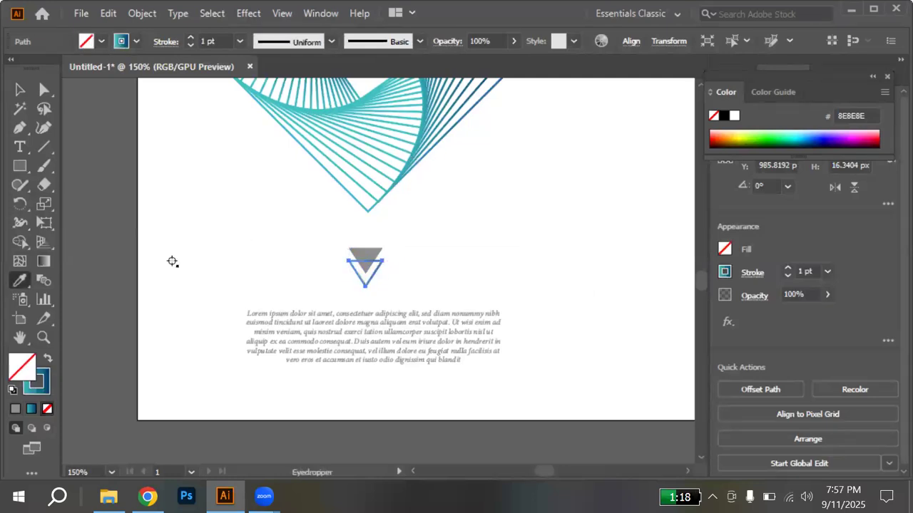
click(53, 359)
key(v)
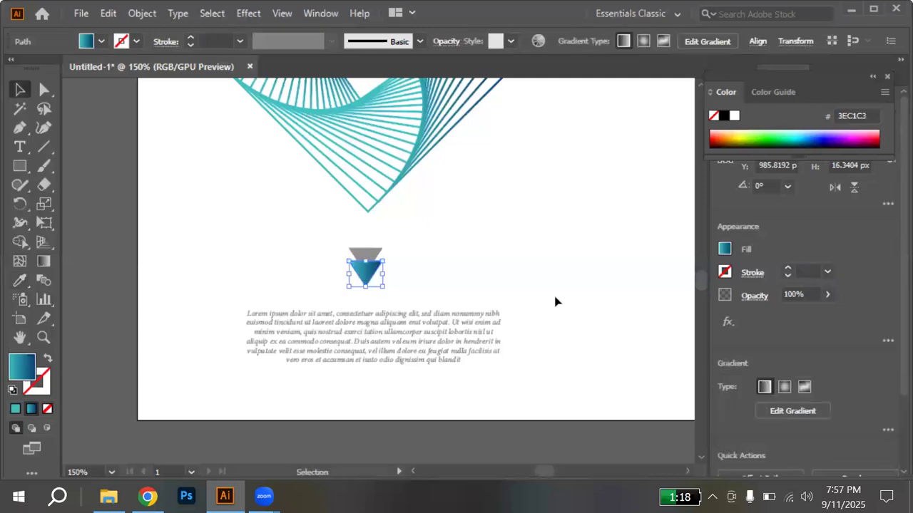
click(561, 304)
Move the diamond, both triangles and the paragraph together slightly to the right under the GEOMATRIC WORK heading
scroll(560, 304, down, 2)
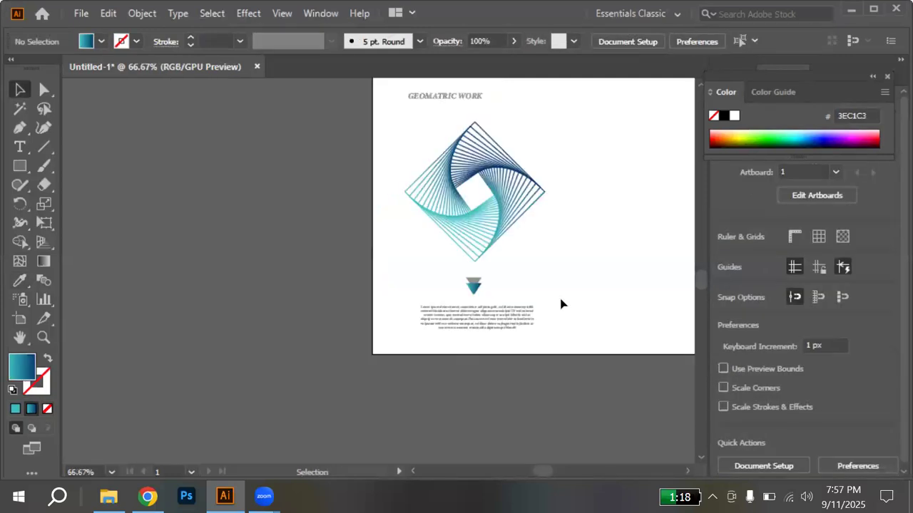
scroll(560, 304, right, 6)
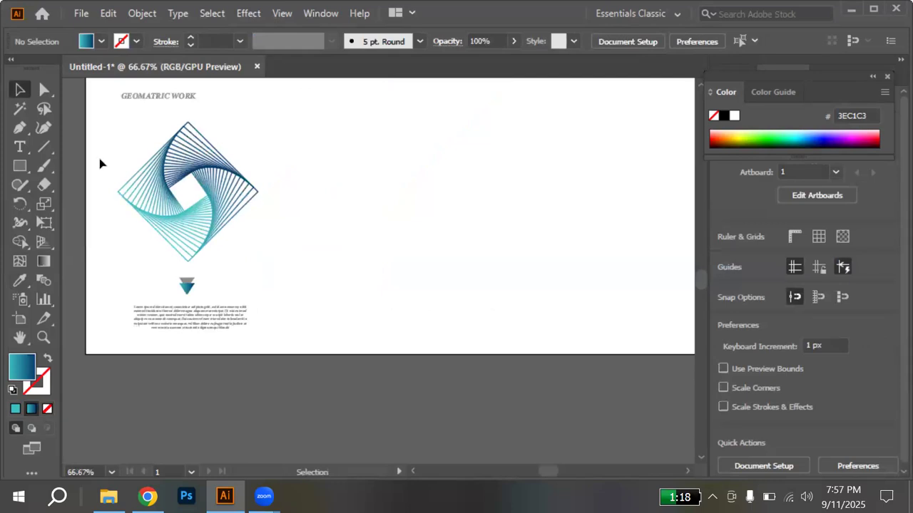
drag(132, 184, 250, 326)
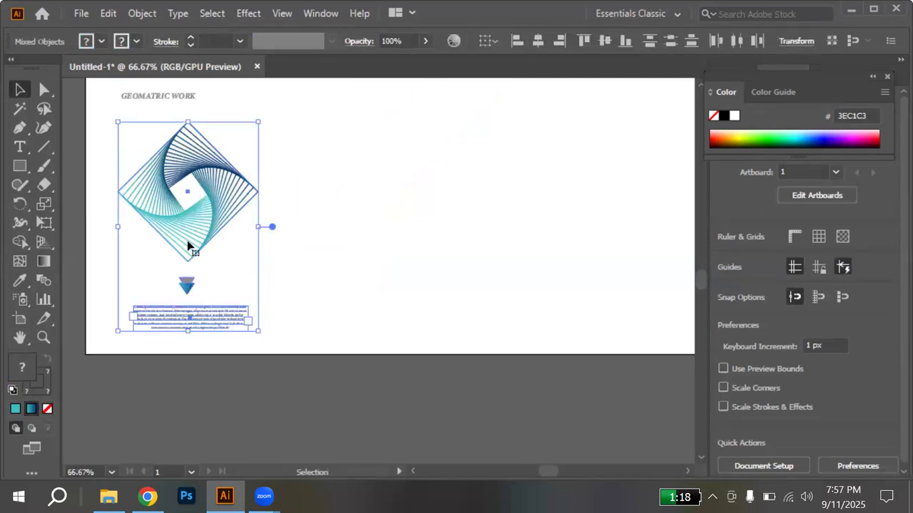
drag(200, 244, 214, 245)
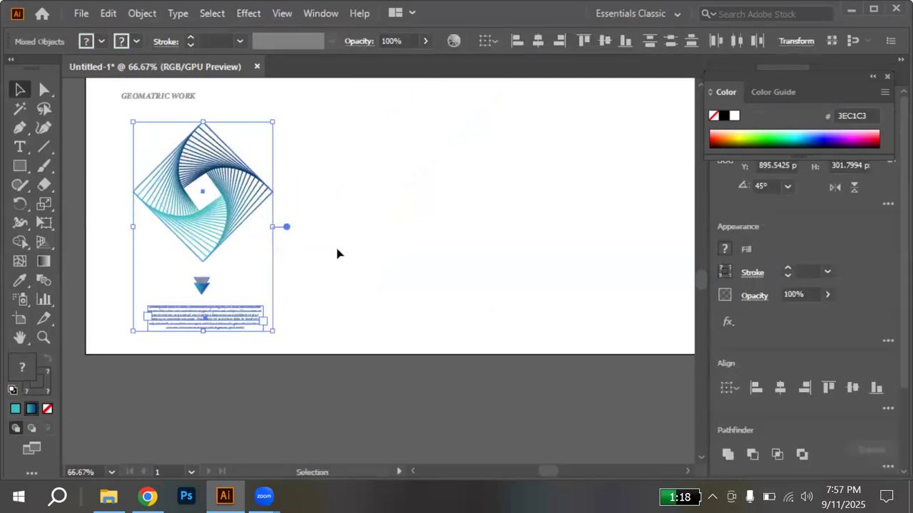
click(338, 252)
Copy the diamond, triangles and paragraph horizontally to the right, and repeat the copy for a row of three sets
drag(123, 150, 288, 340)
drag(417, 230, 417, 230)
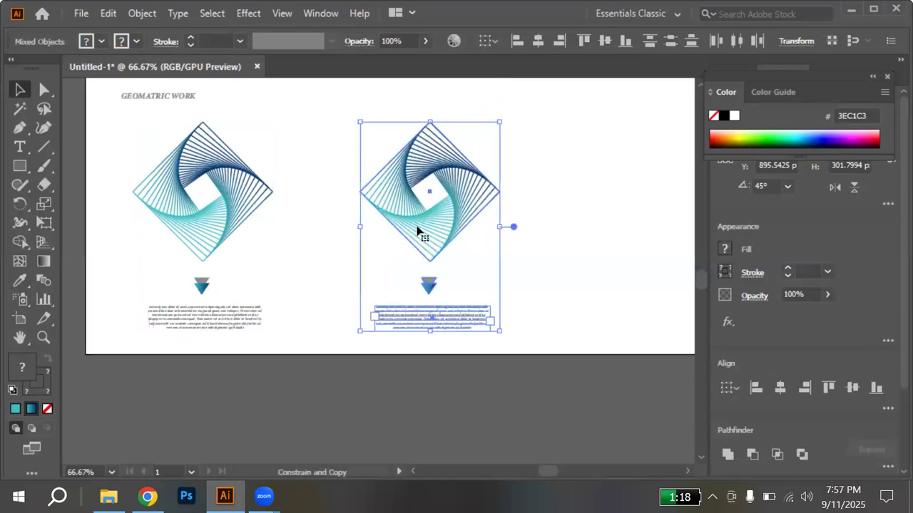
scroll(420, 229, right, 3)
scroll(417, 230, right, 2)
key(ctrl+d)
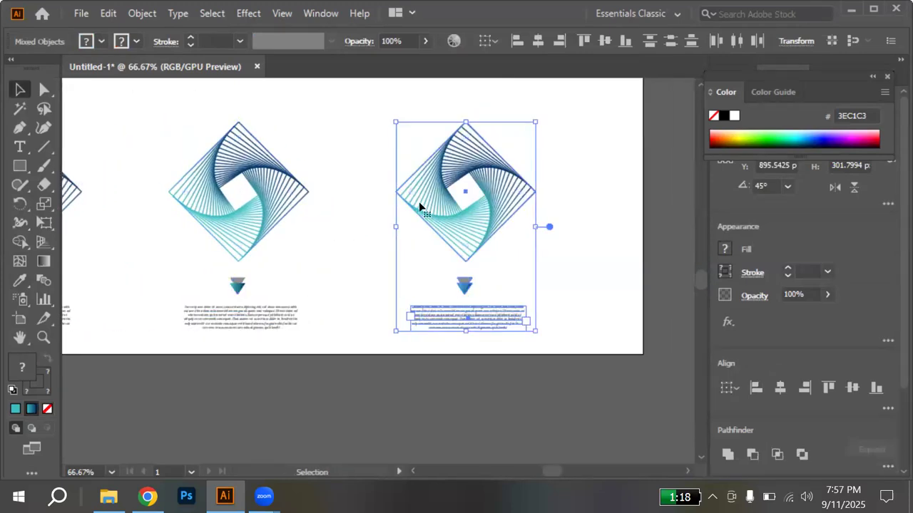
Shift each of the three diamond, triangle and paragraph sets to the right so the row spreads across the sheet's width
scroll(421, 207, down, 1)
scroll(421, 207, down, 2)
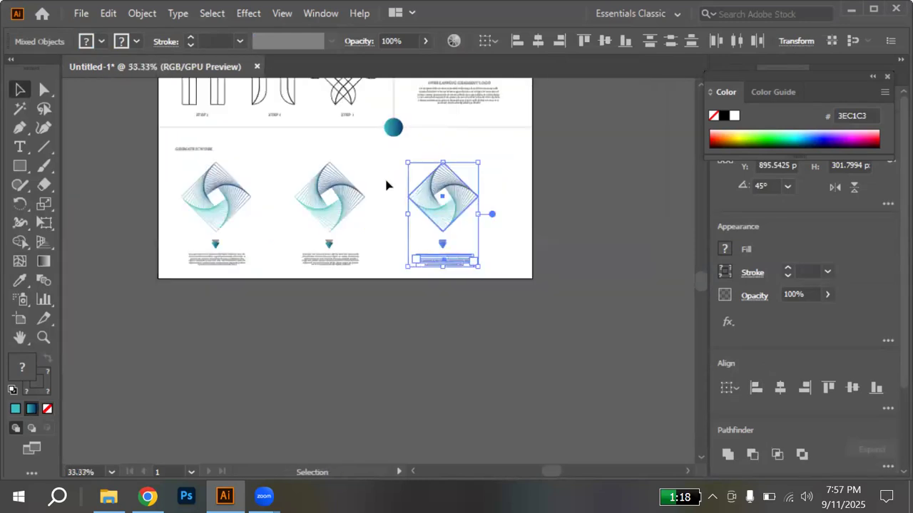
drag(431, 199, 447, 200)
drag(283, 161, 322, 217)
drag(178, 169, 241, 262)
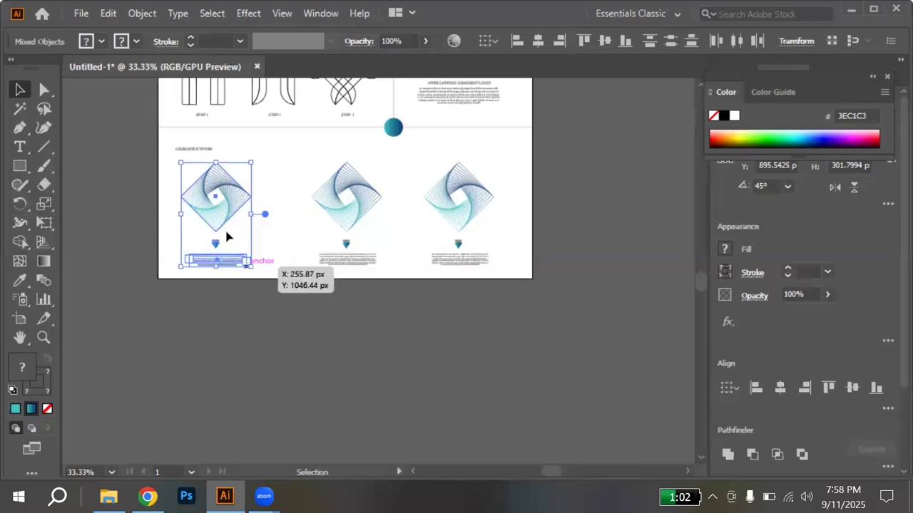
drag(224, 215, 278, 251)
click(417, 291)
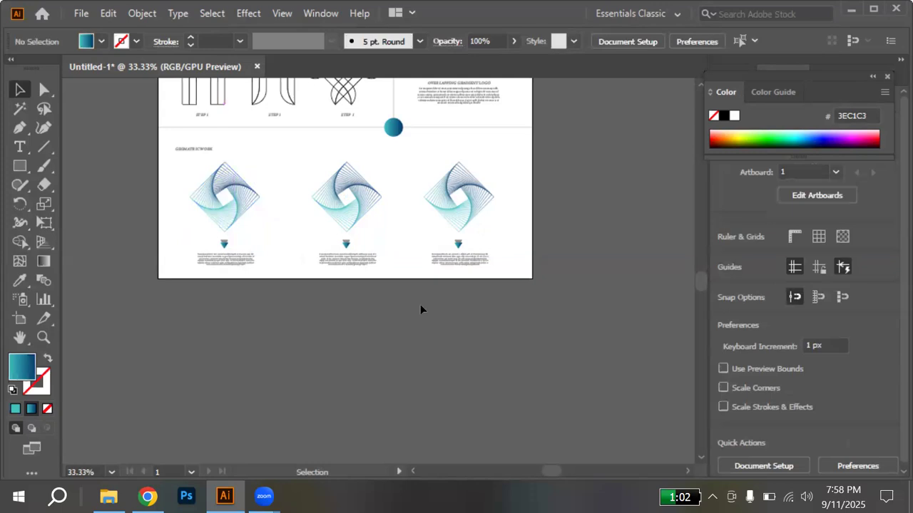
Delete the middle spiral diamond, keeping its triangles and paragraph
click(350, 208)
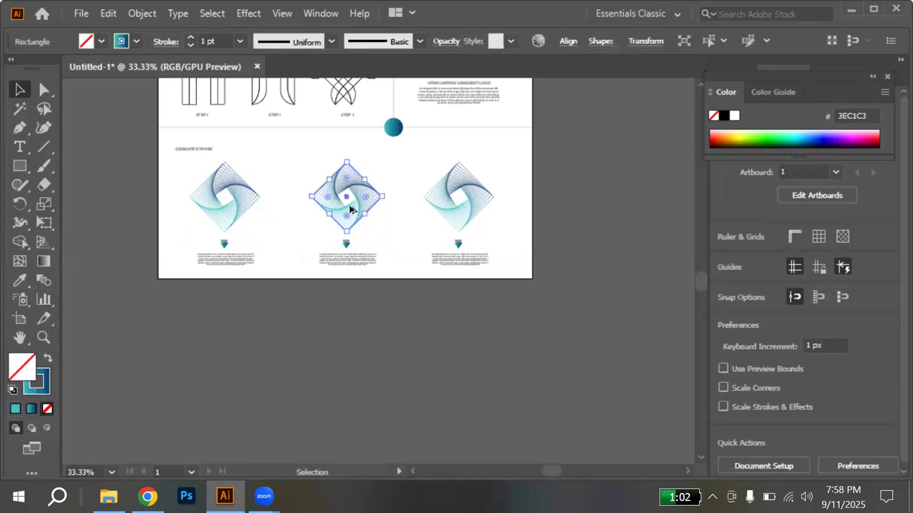
scroll(350, 208, up, 2)
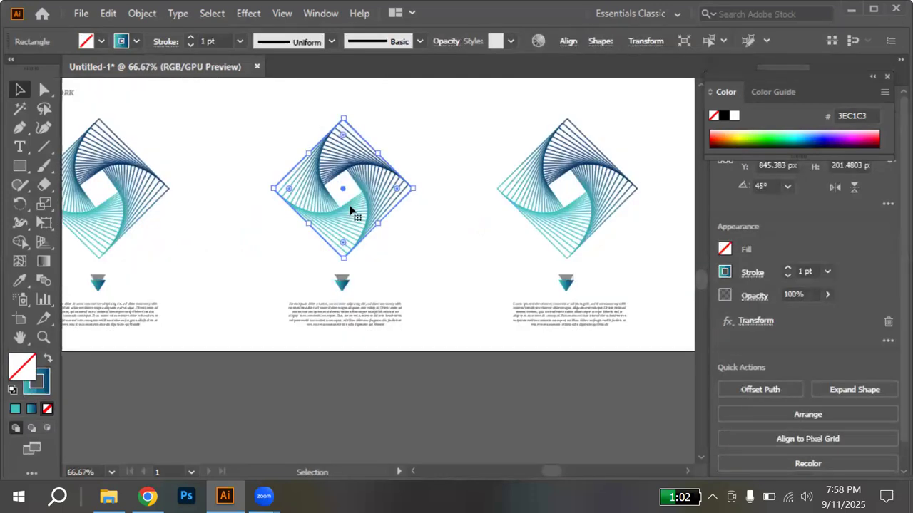
key(Delete)
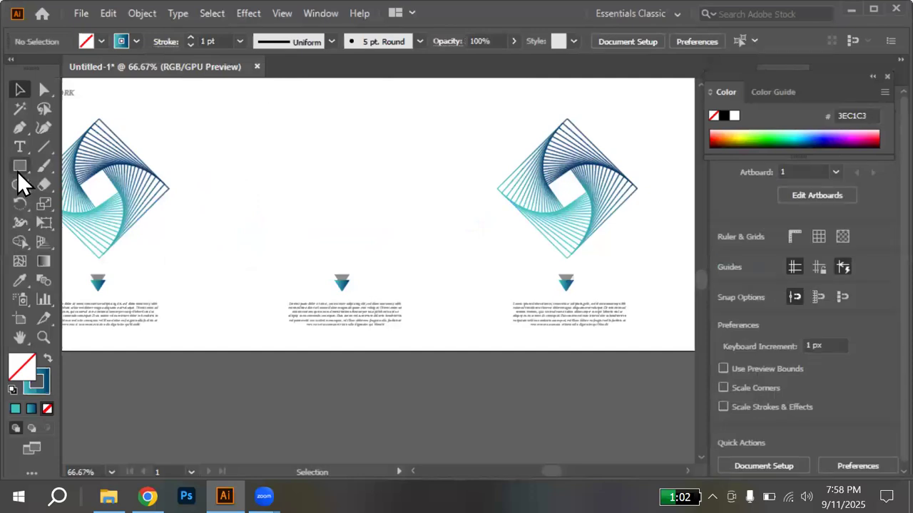
Draw a hexagon about 161 px tall above the middle triangles with the Polygon tool
right_click(19, 174)
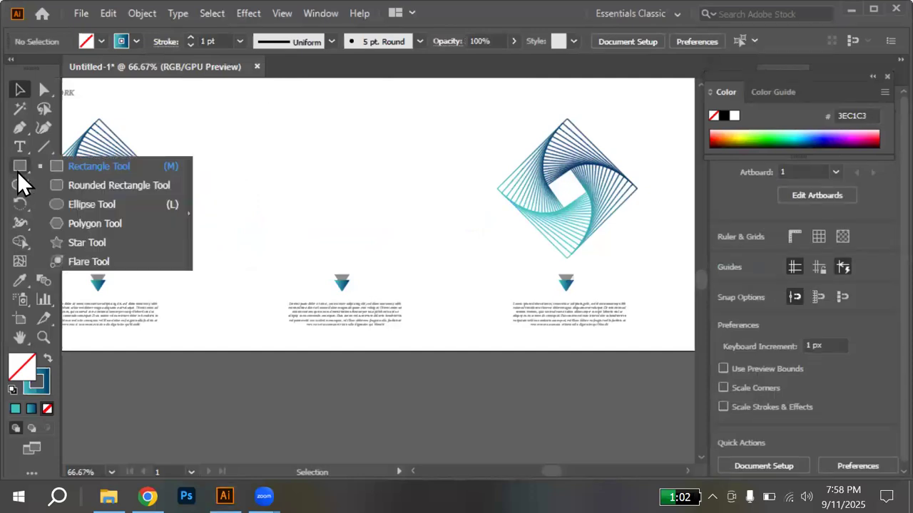
click(93, 223)
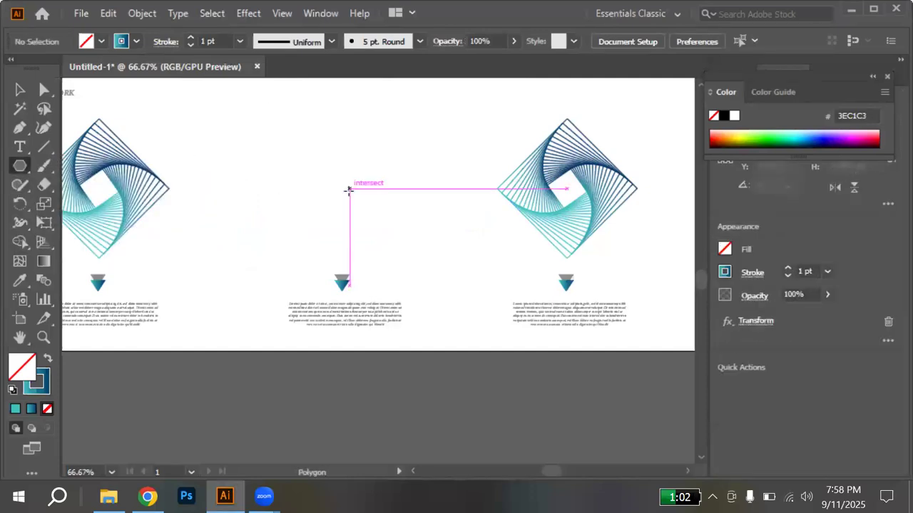
drag(342, 189, 398, 218)
click(216, 20)
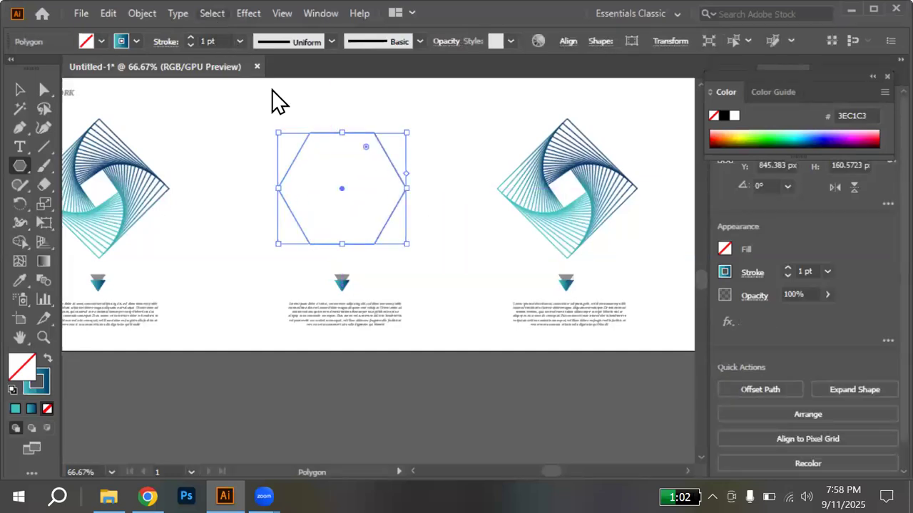
Set up a Transform effect on the hexagon with 80% horizontal and vertical scale, a 5° rotation and 20 copies
click(255, 11)
click(255, 11)
mouse_move(374, 147)
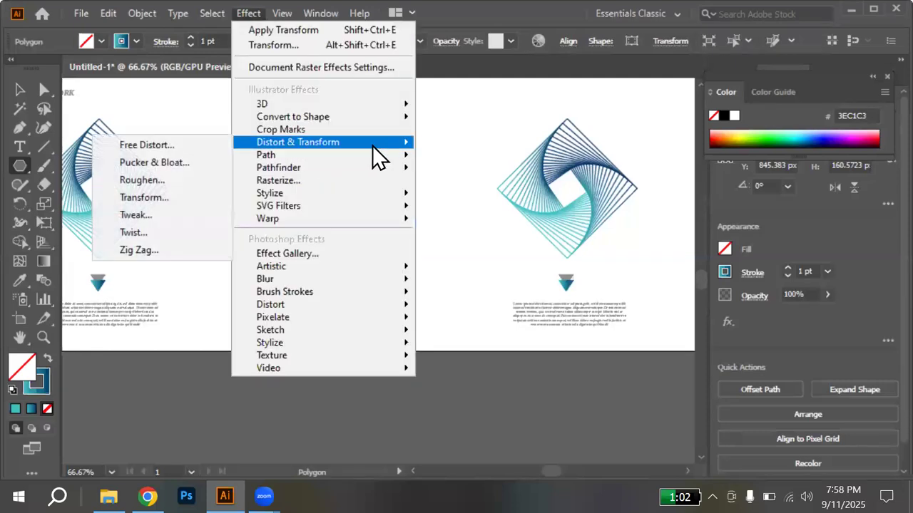
click(160, 199)
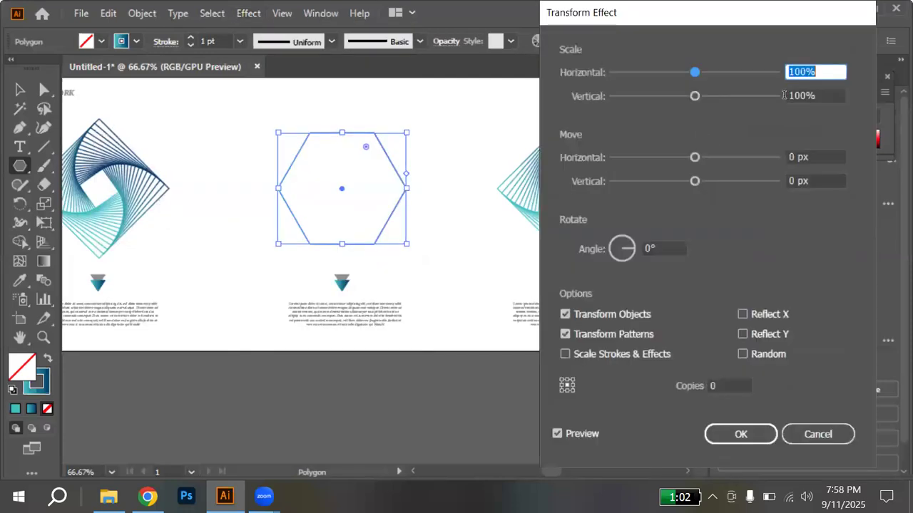
text(80)
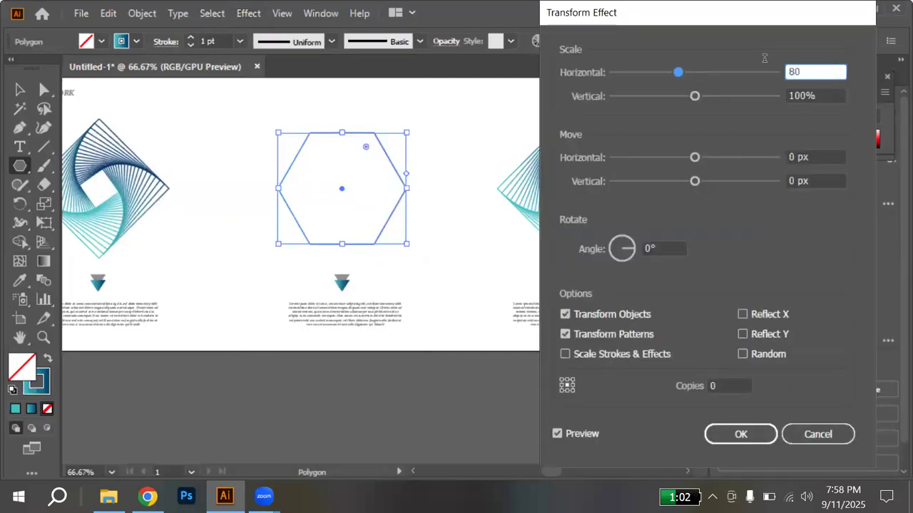
click(824, 95)
text(80)
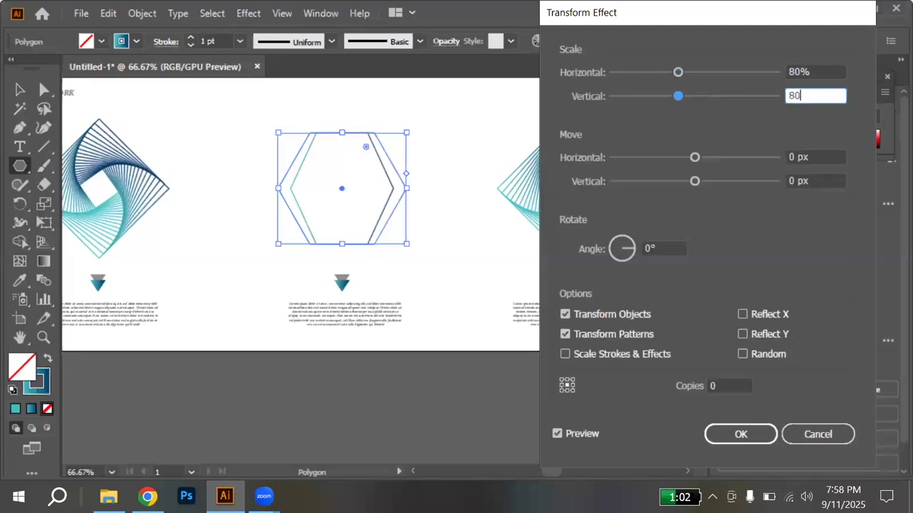
click(621, 248)
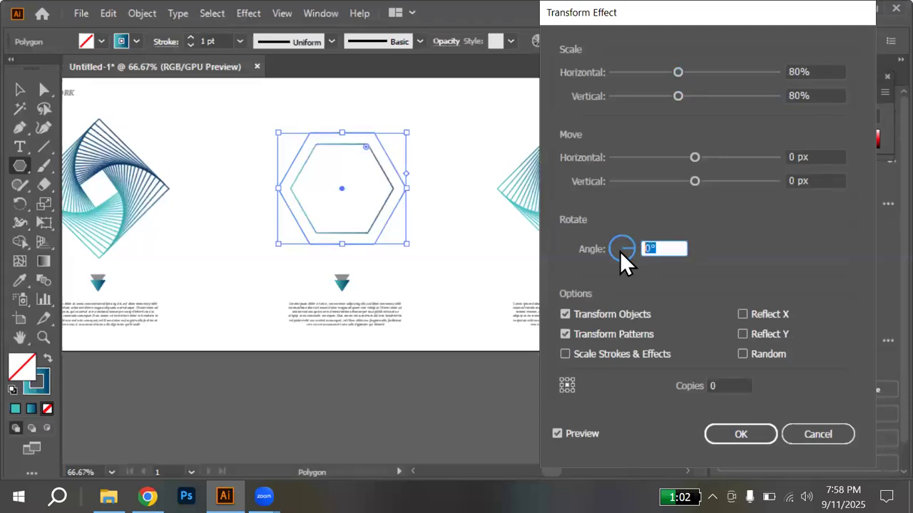
text(5)
click(719, 385)
text(20)
click(659, 245)
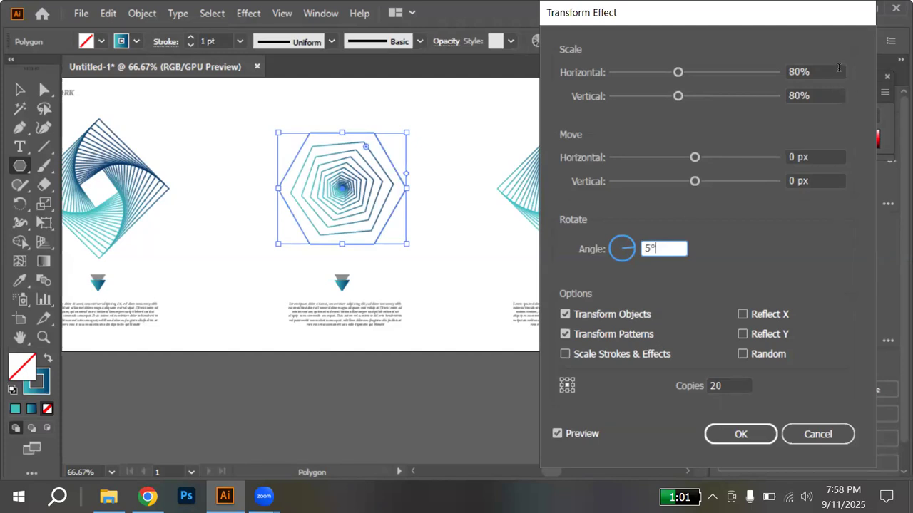
Set the Transform effect's horizontal and vertical scale to 93%, apply it to the hexagon and deselect
key(Tab)
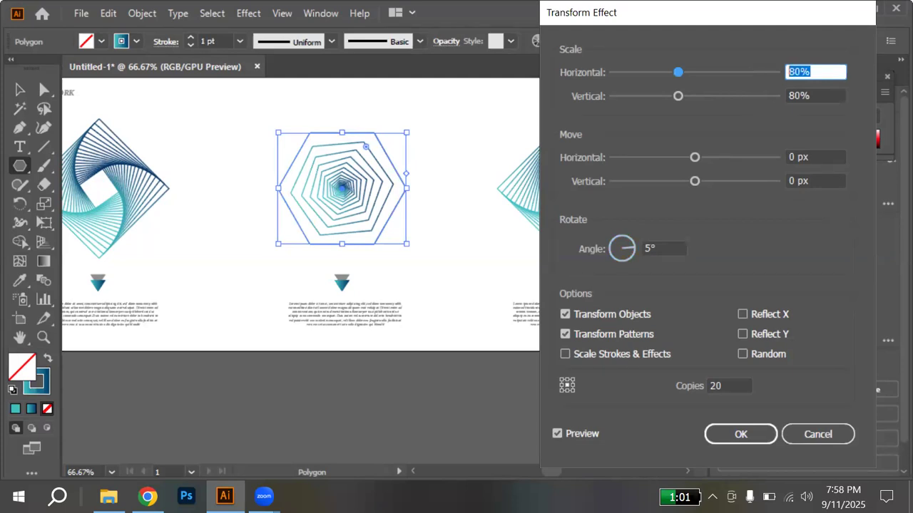
text(93)
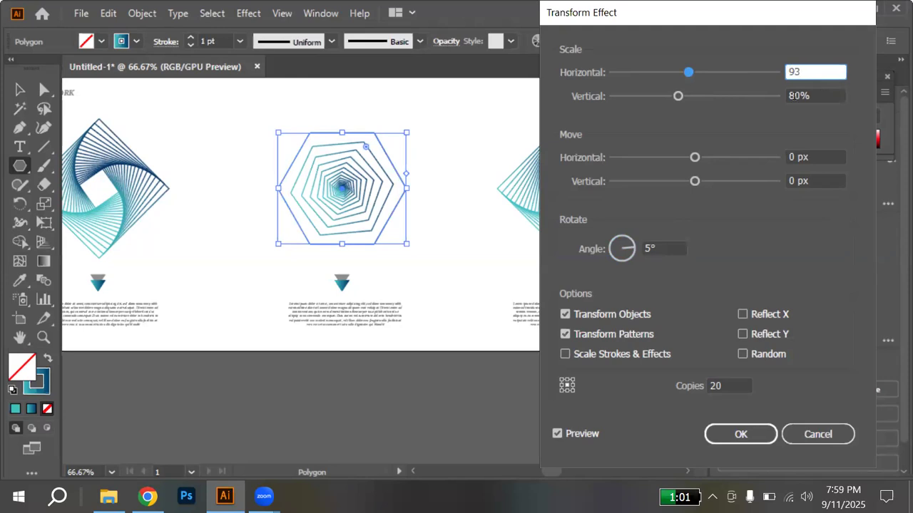
key(Tab)
text(94)
key(BackSpace)
text(3)
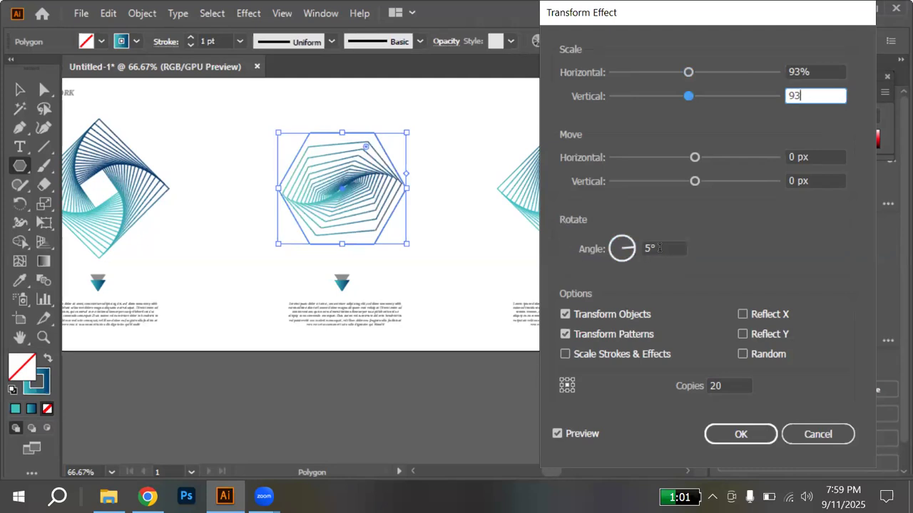
click(659, 248)
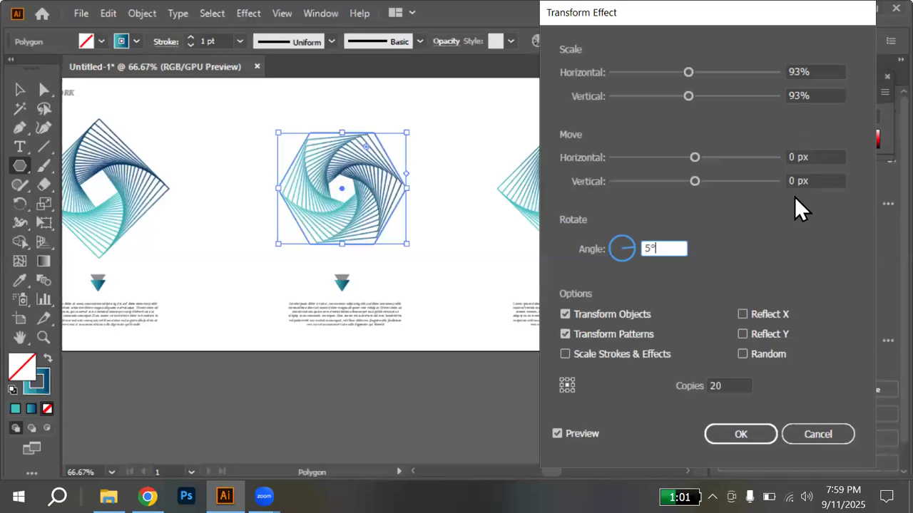
key(Return)
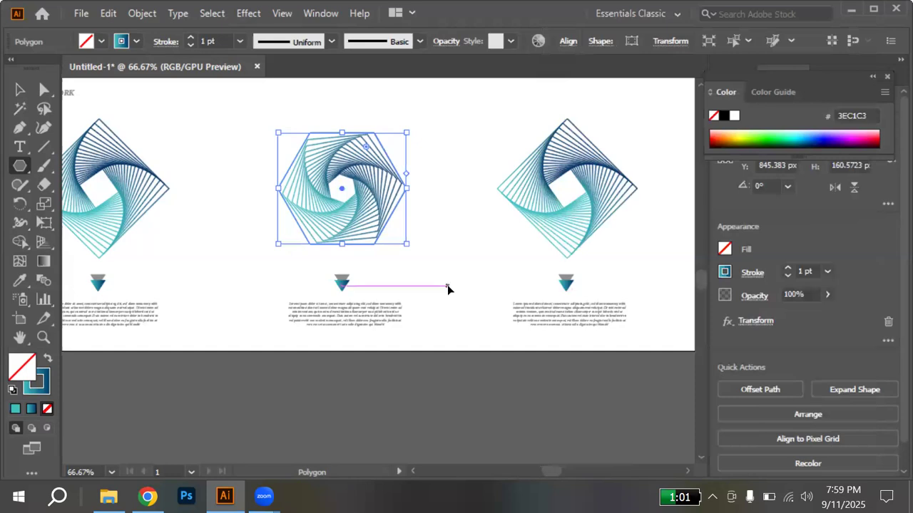
key(v)
click(476, 312)
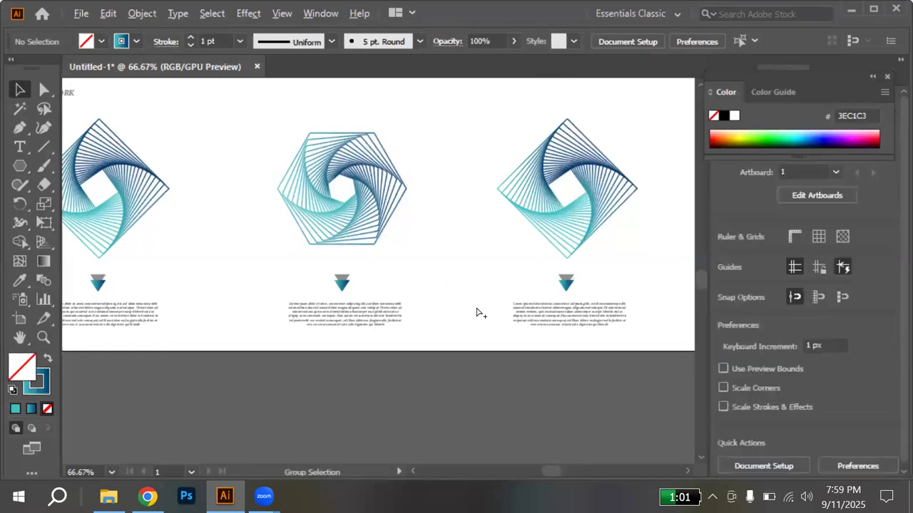
scroll(477, 311, down, 2)
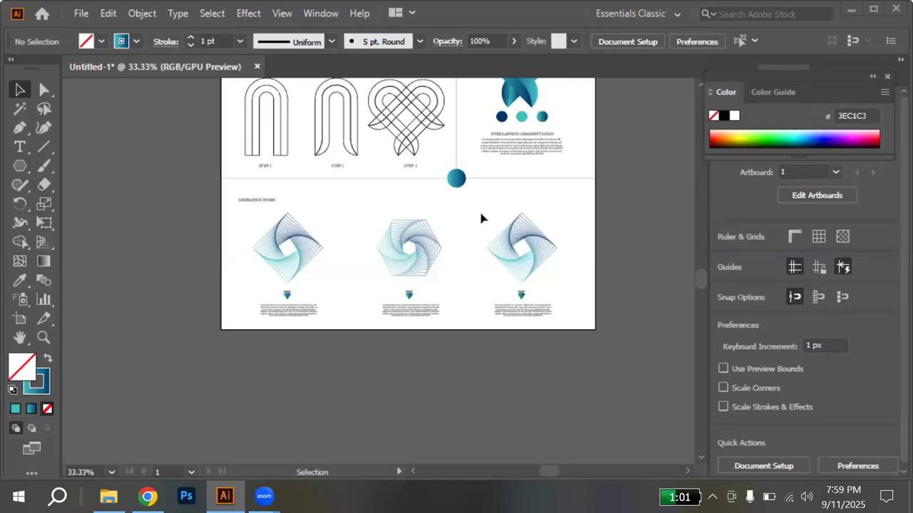
scroll(481, 218, down, 1)
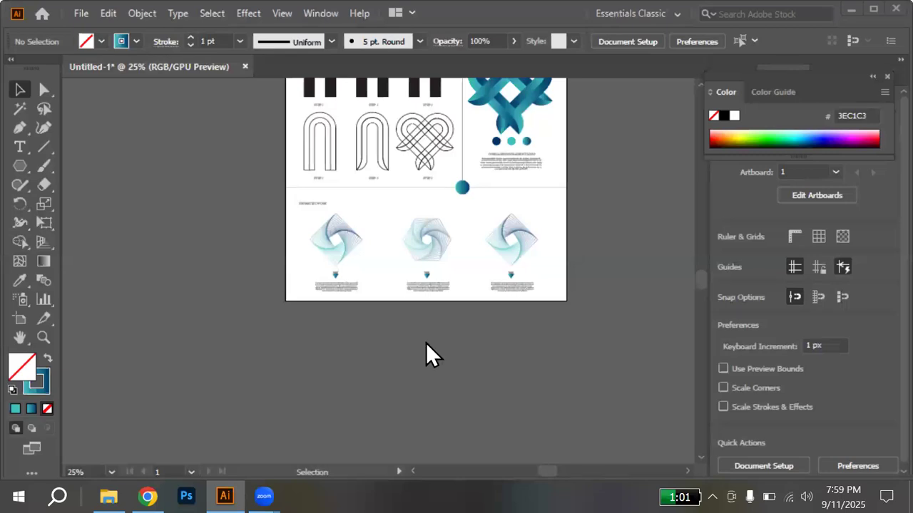
scroll(425, 347, up, 3)
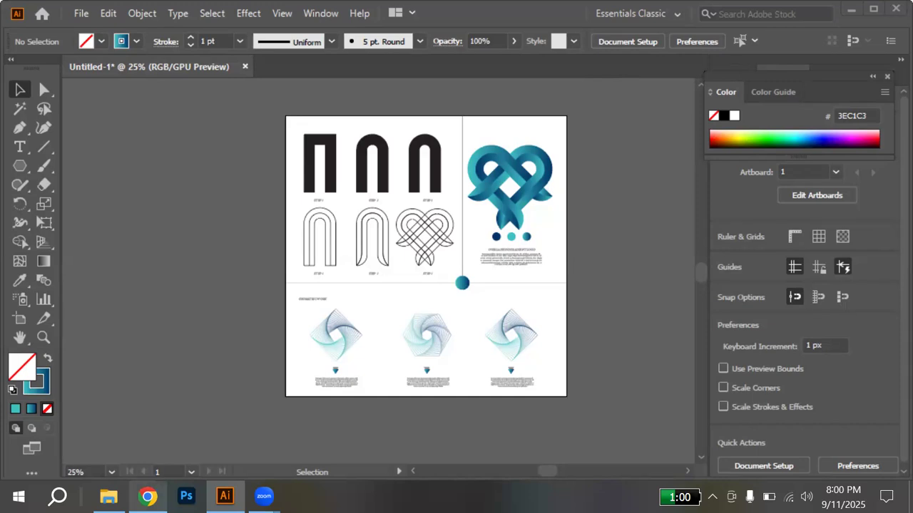
Switch to Chrome, open the Instagram profile in a new tab and select its full web address
click(148, 497)
key(alt+Tab)
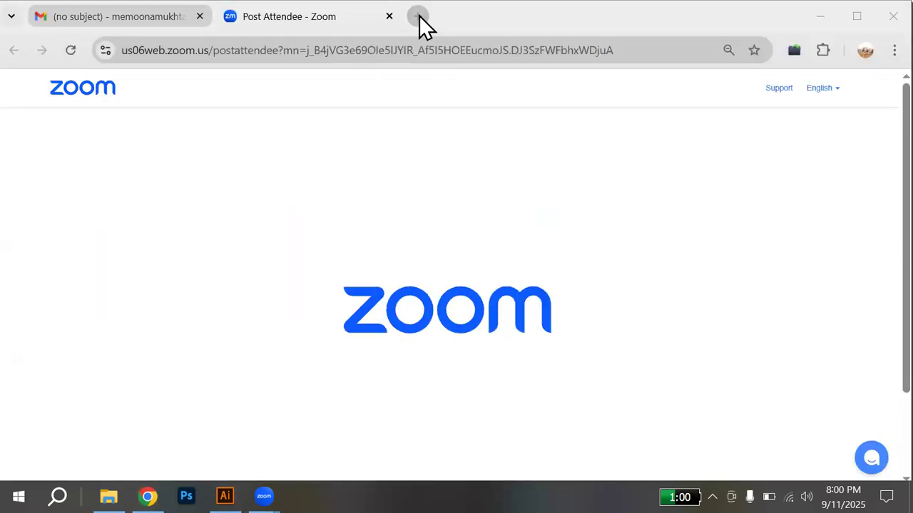
click(417, 15)
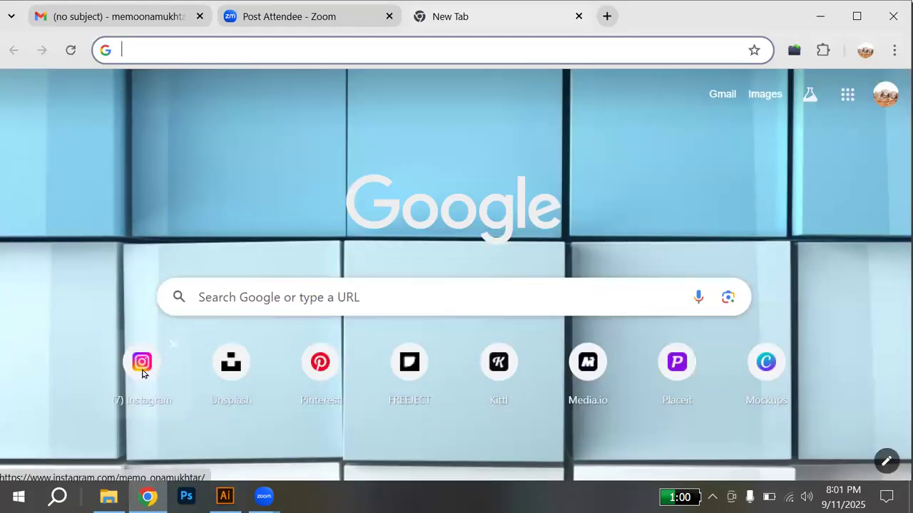
click(145, 375)
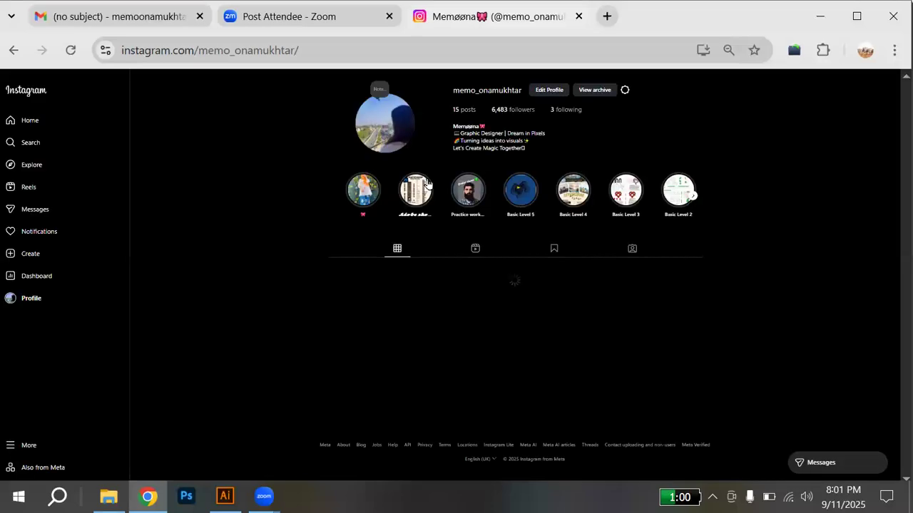
click(303, 47)
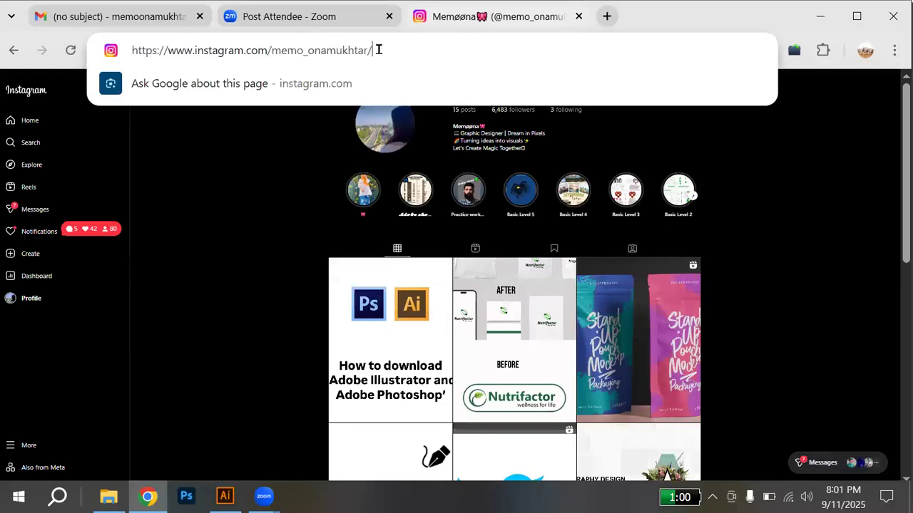
drag(374, 52, 131, 59)
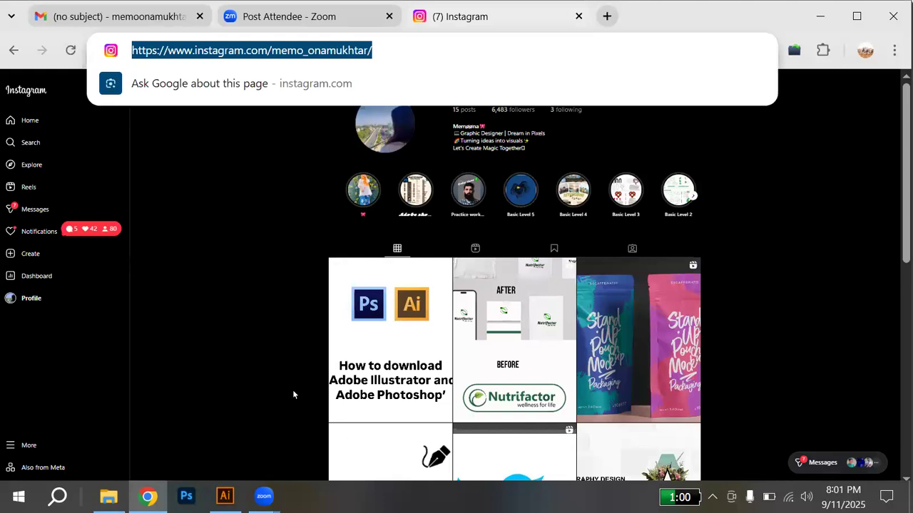
key(alt+Tab)
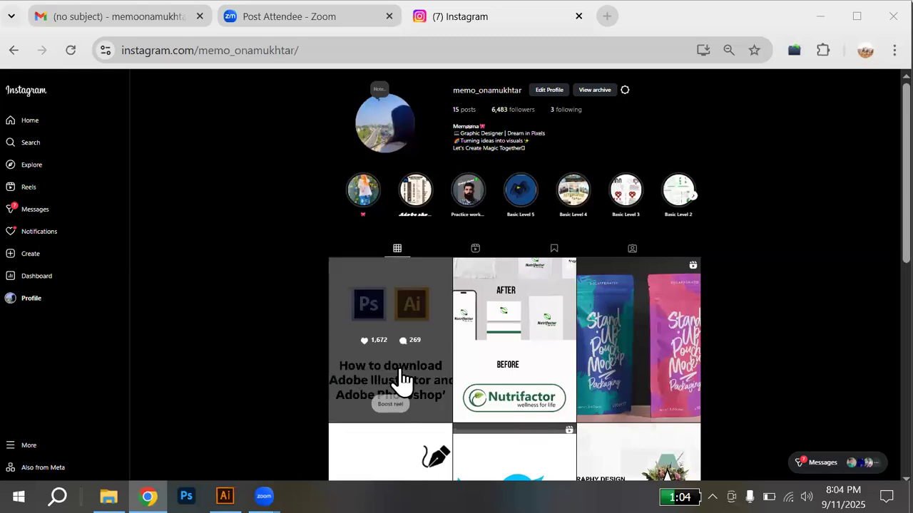
scroll(402, 379, down, 1)
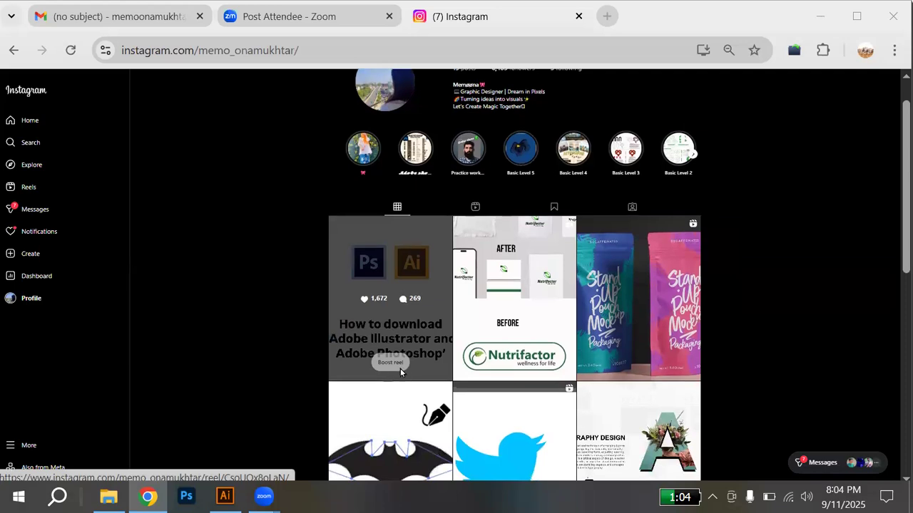